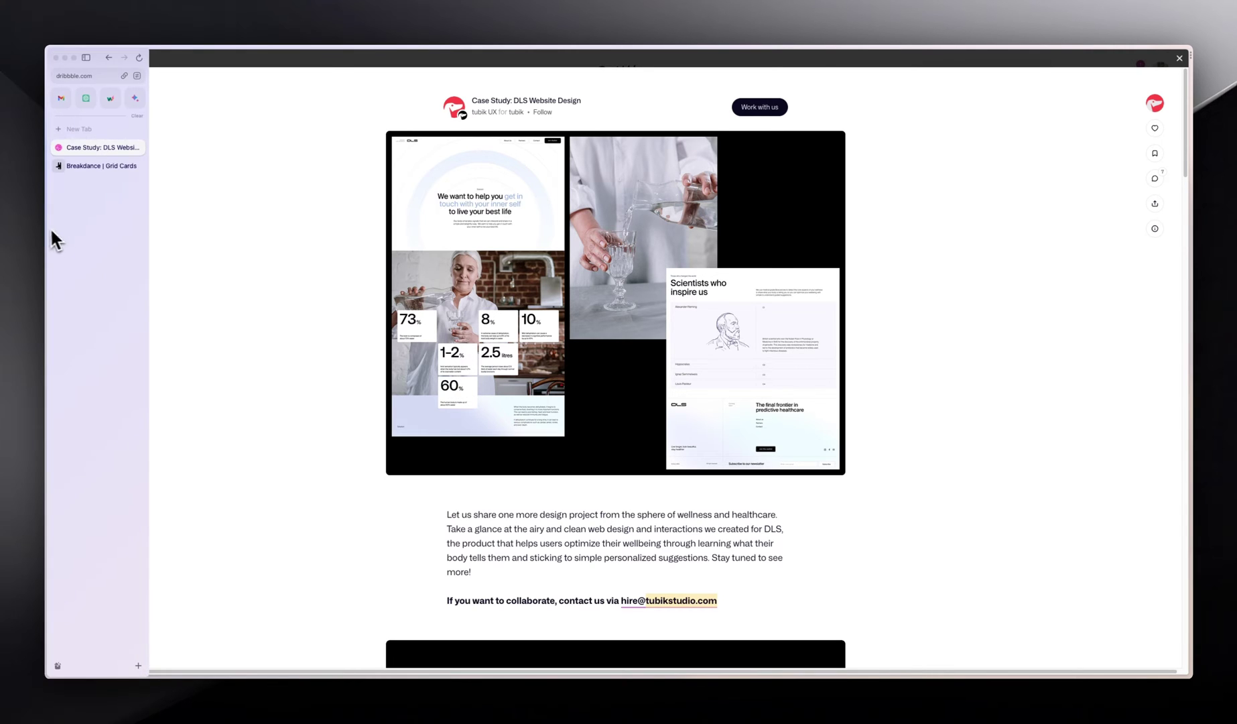
Step: Switch to the Breakdance Grid Cards page and add a section containing a grid
mouse_move(72, 226)
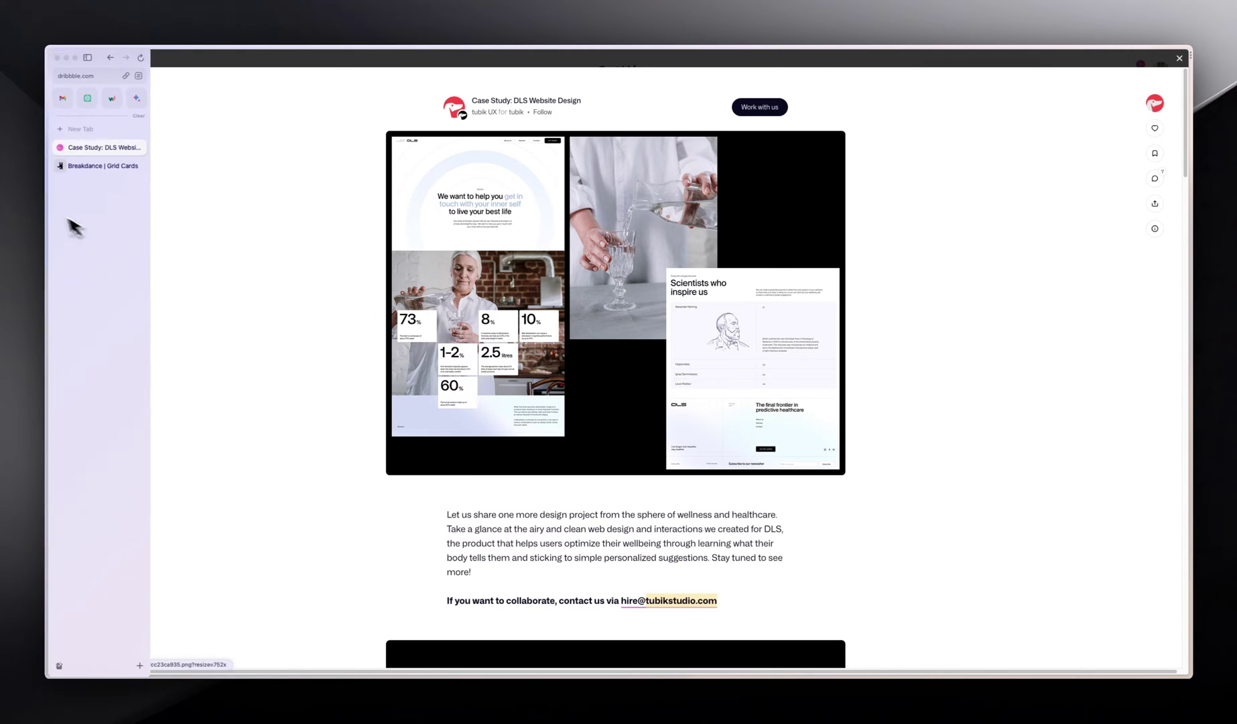
click(94, 168)
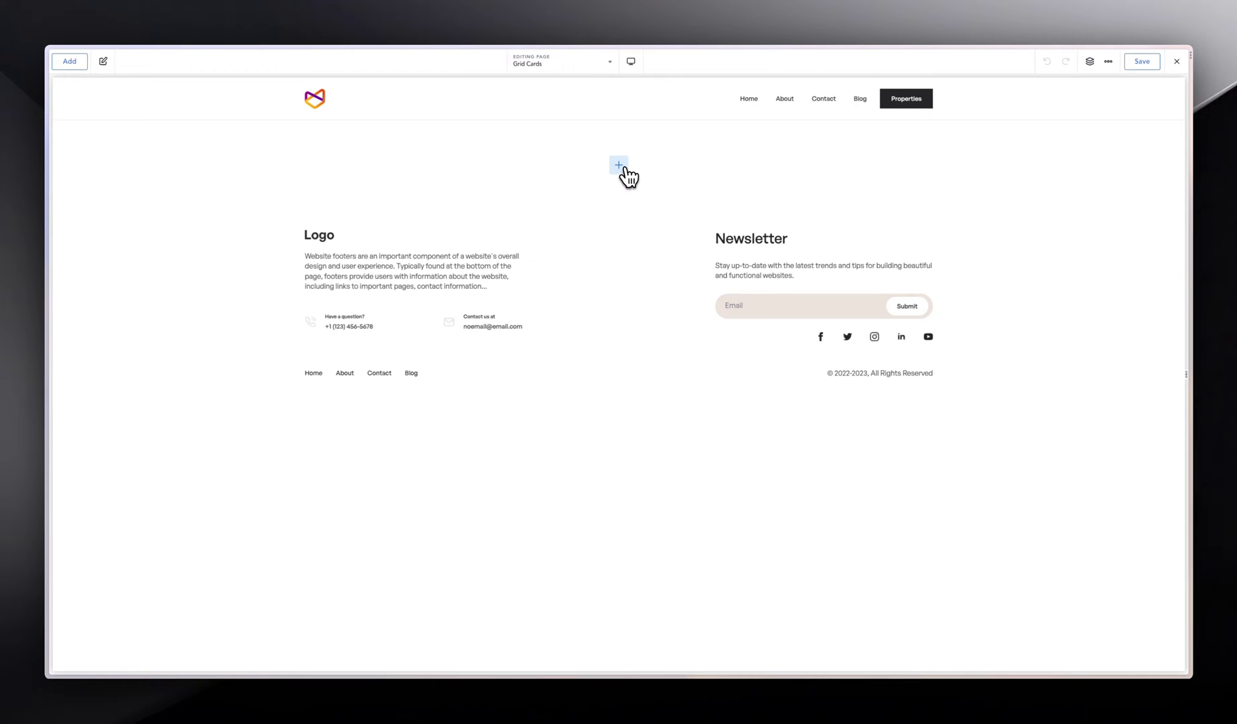
click(618, 165)
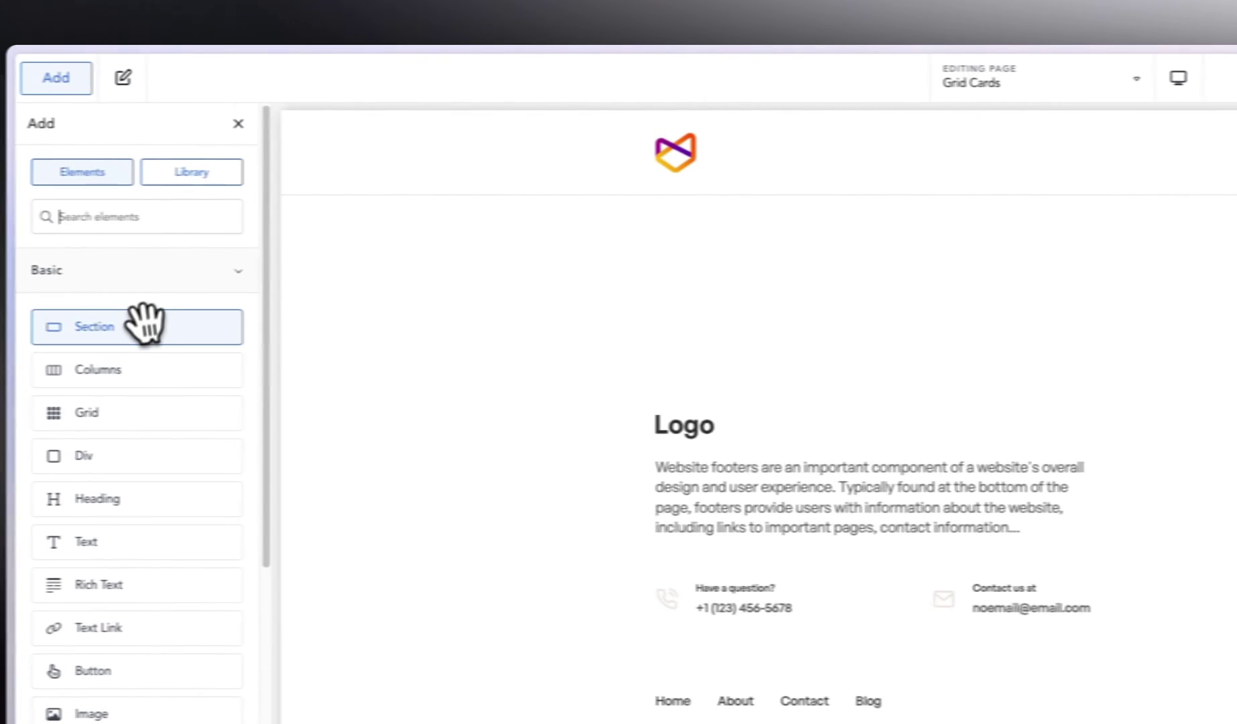
click(144, 325)
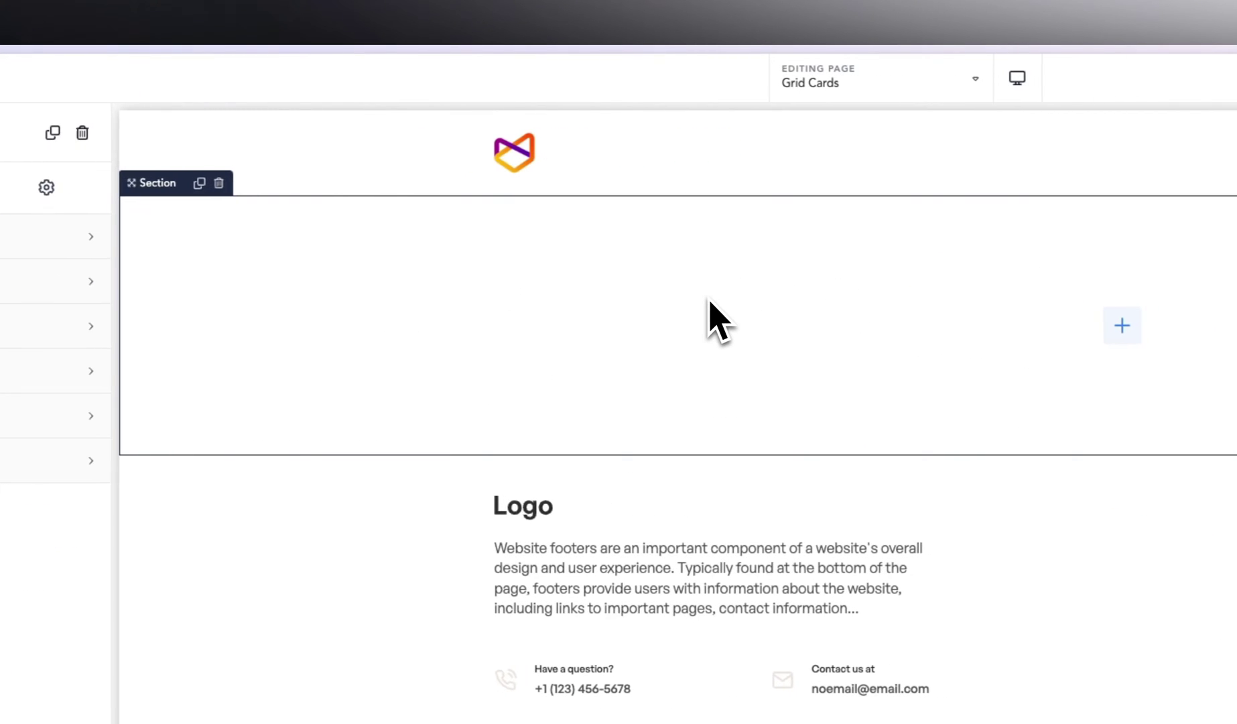
click(74, 77)
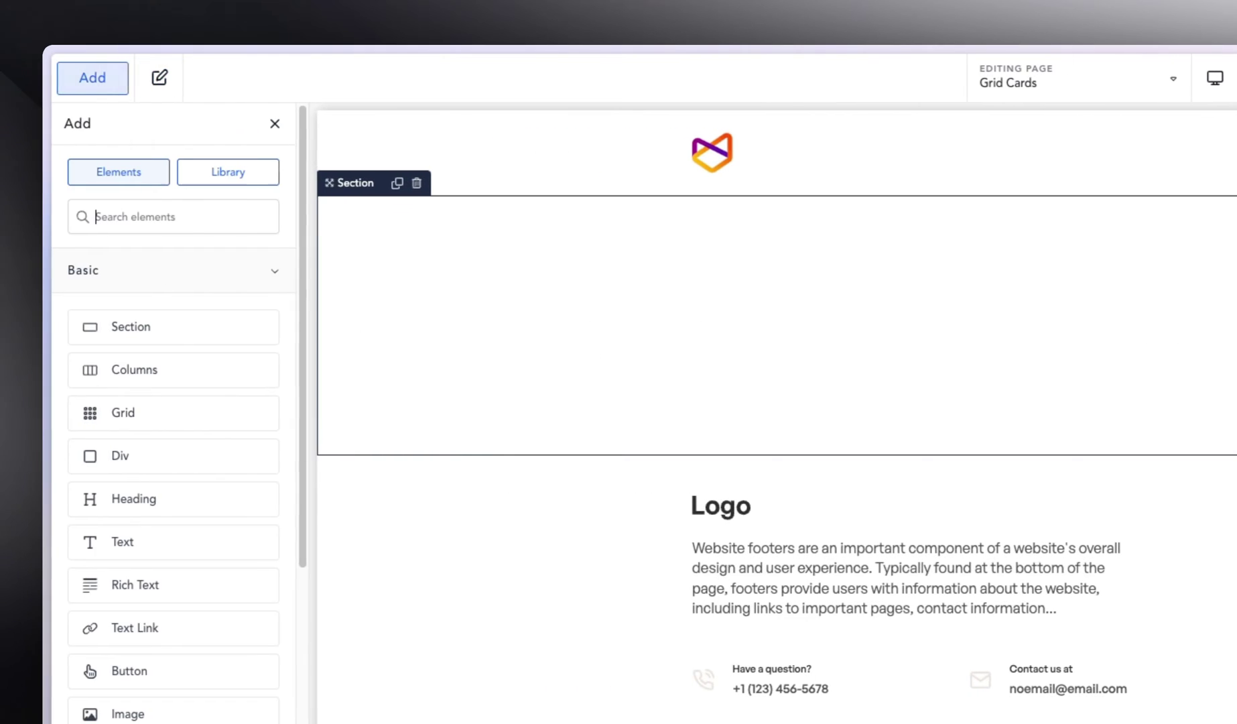
click(144, 412)
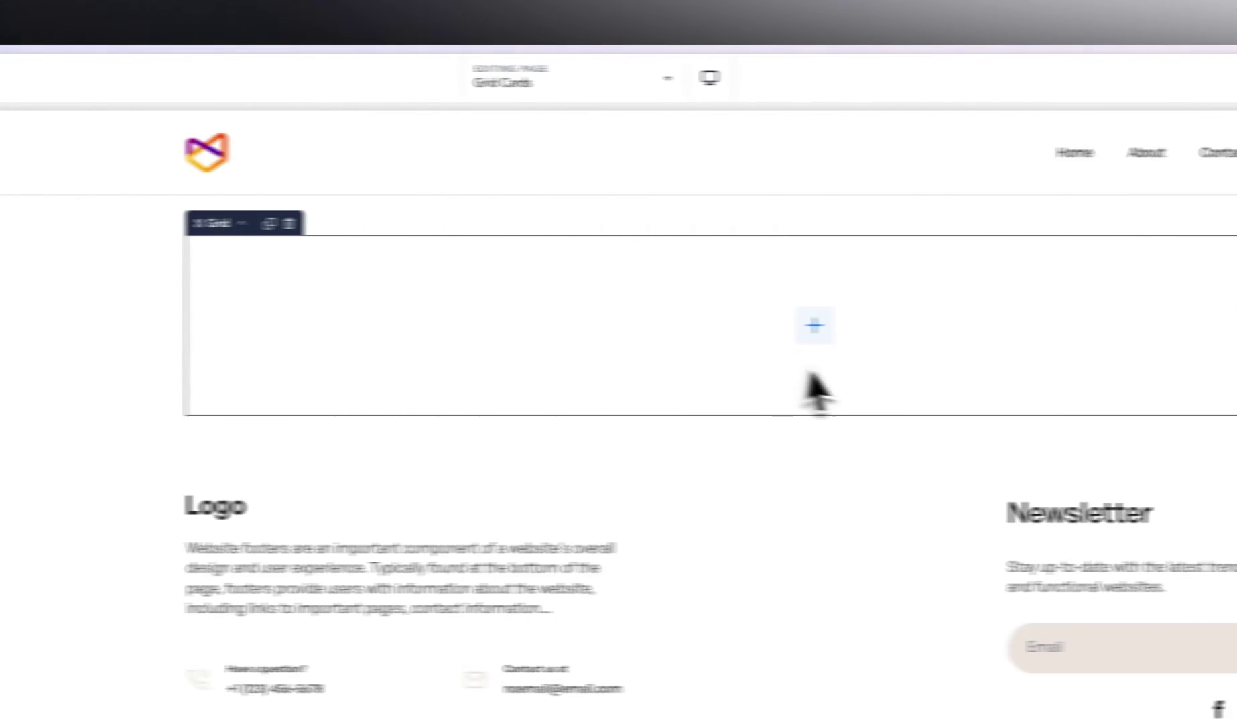
Step: Compare the empty grid with the statistic cards in the Dribbble DLS case study
click(131, 249)
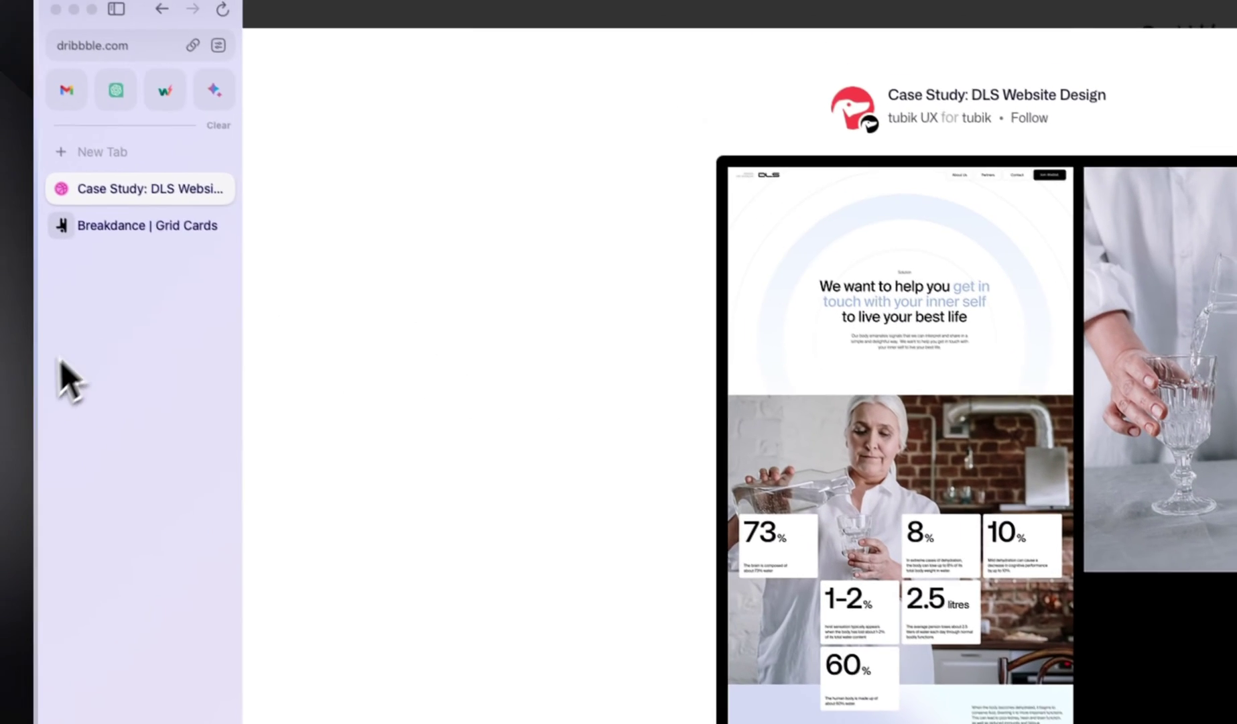
click(129, 224)
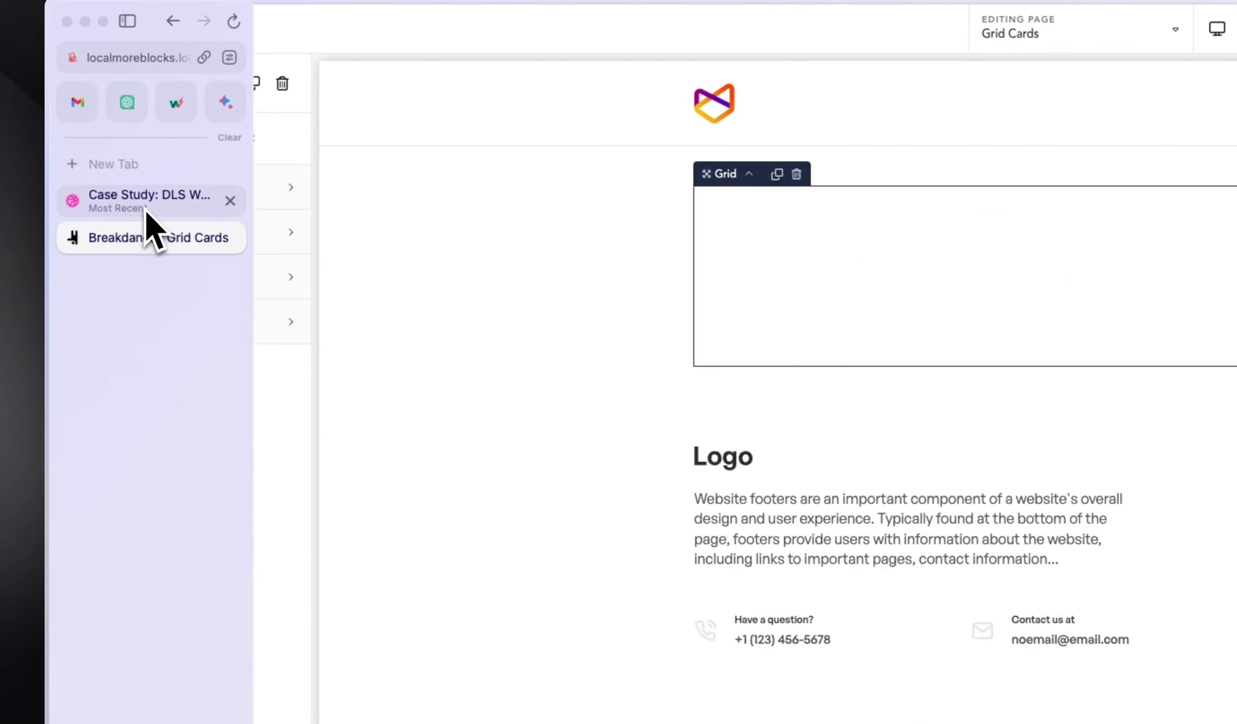
click(147, 209)
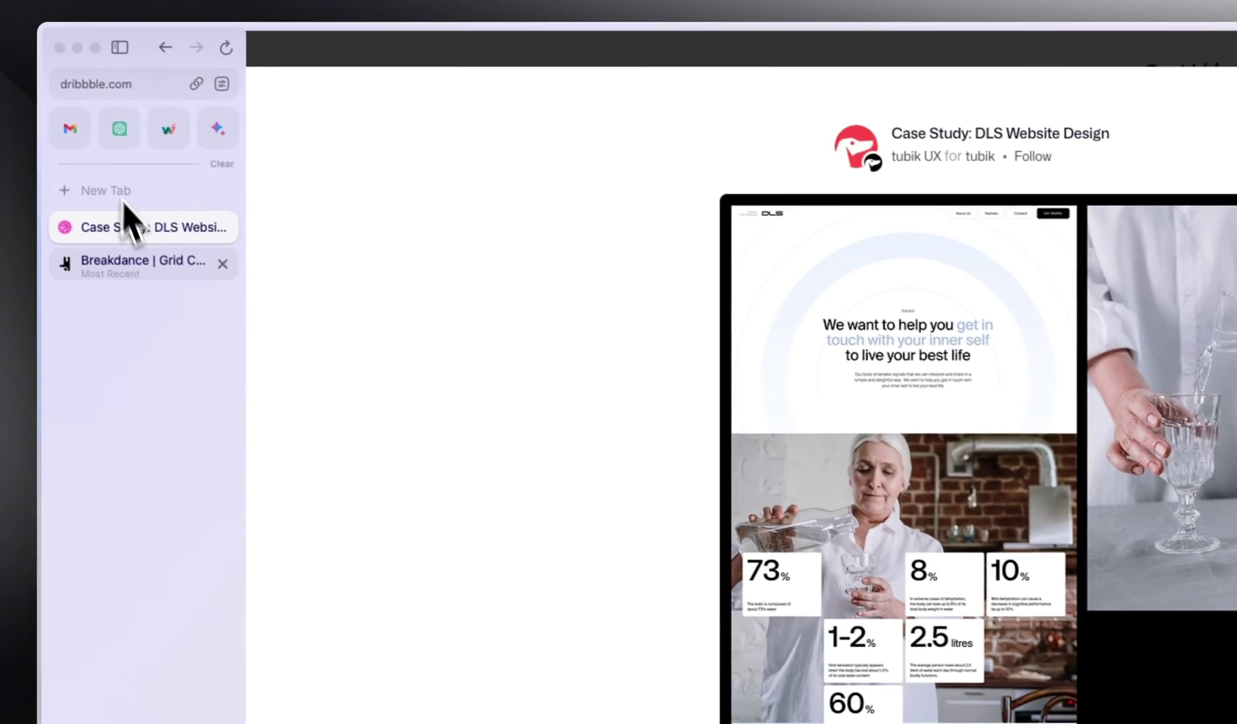
click(142, 262)
Step: Show the grid's items-per-row setting and add a div inside the grid
click(107, 236)
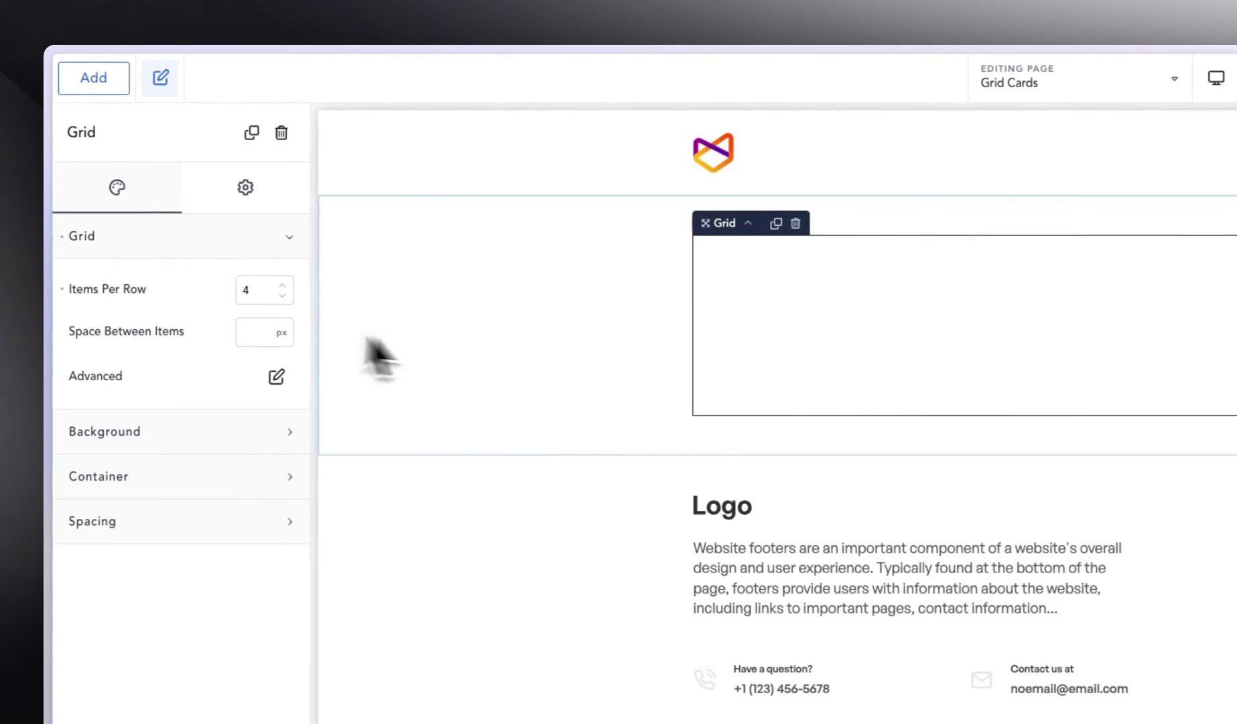
click(158, 289)
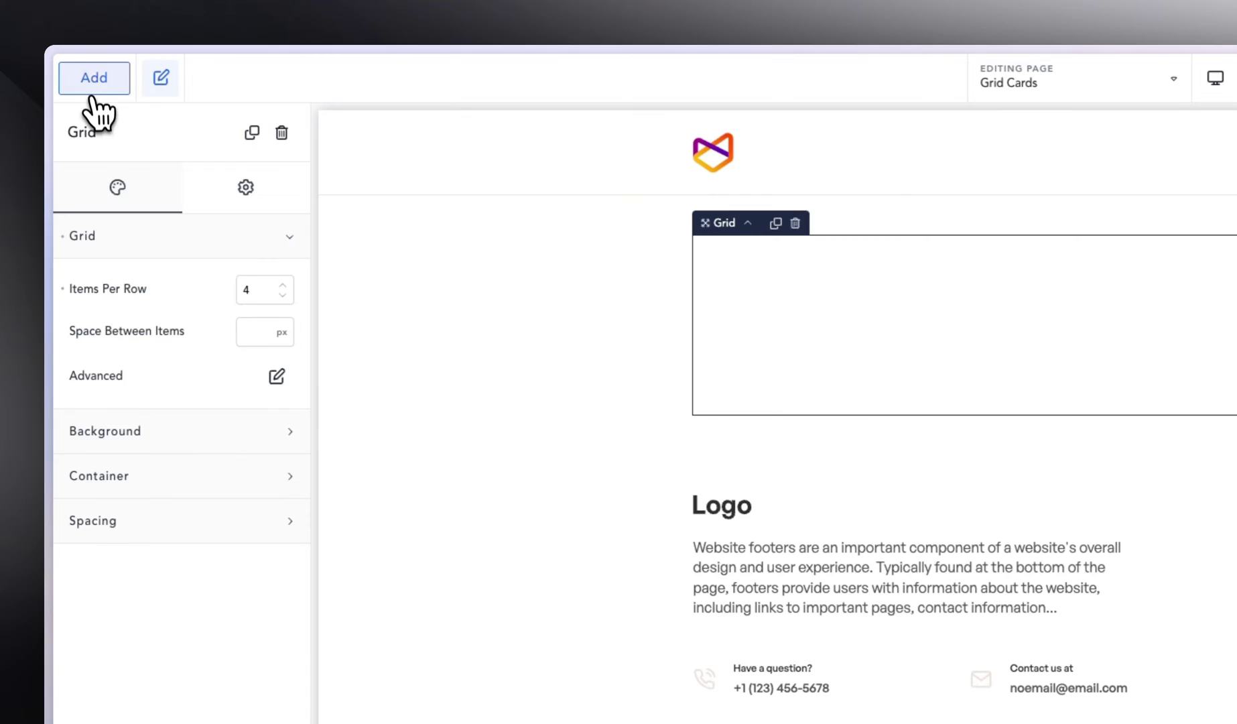
click(93, 92)
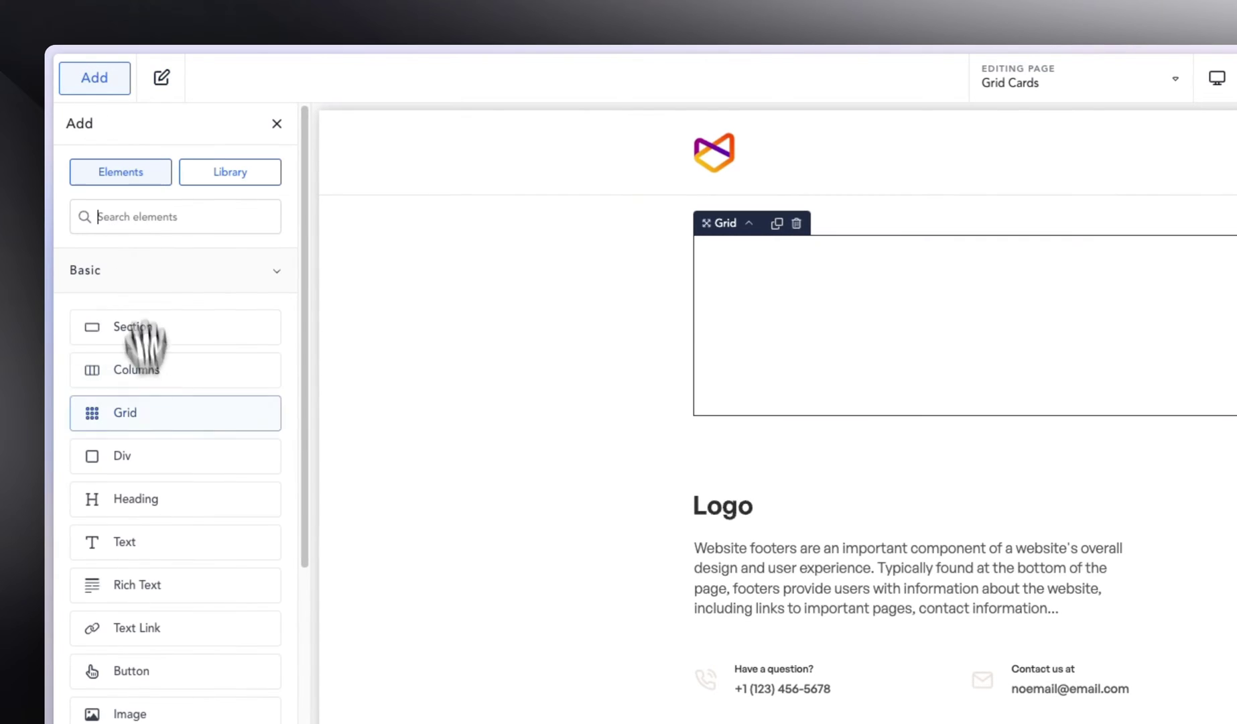
click(167, 458)
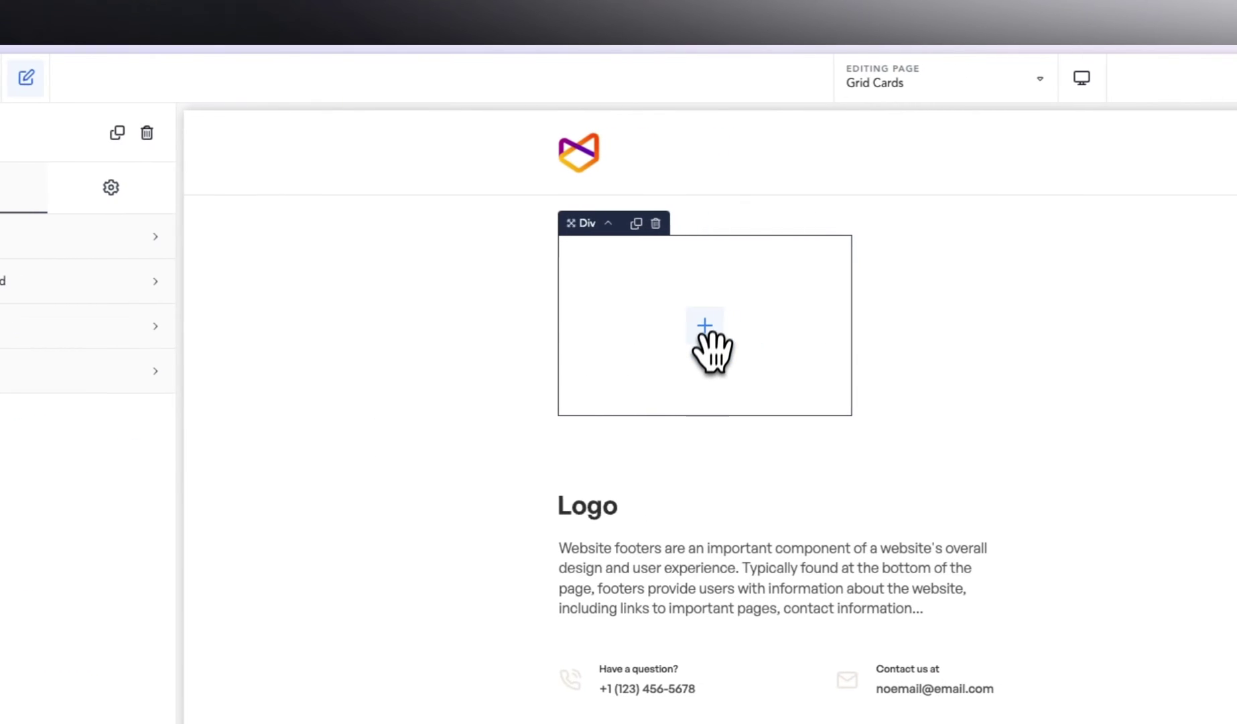
Step: Add two text elements inside the div and set the first one's text to "73%"
click(94, 78)
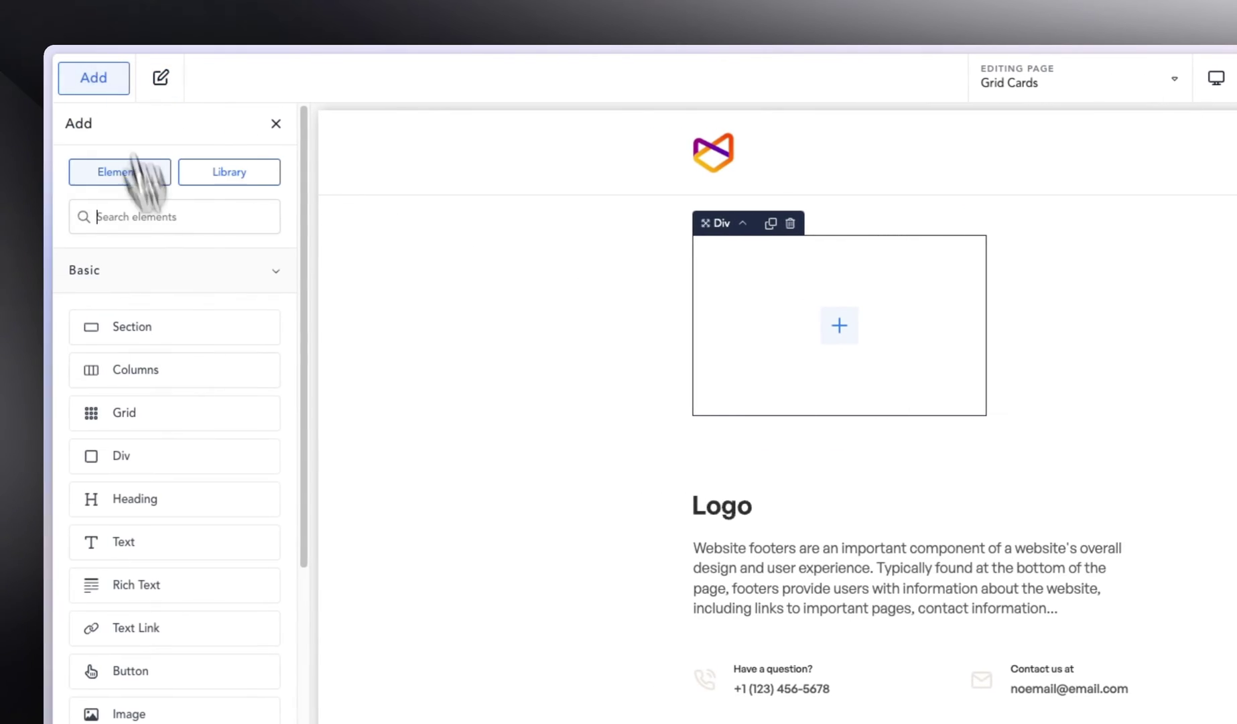
click(182, 547)
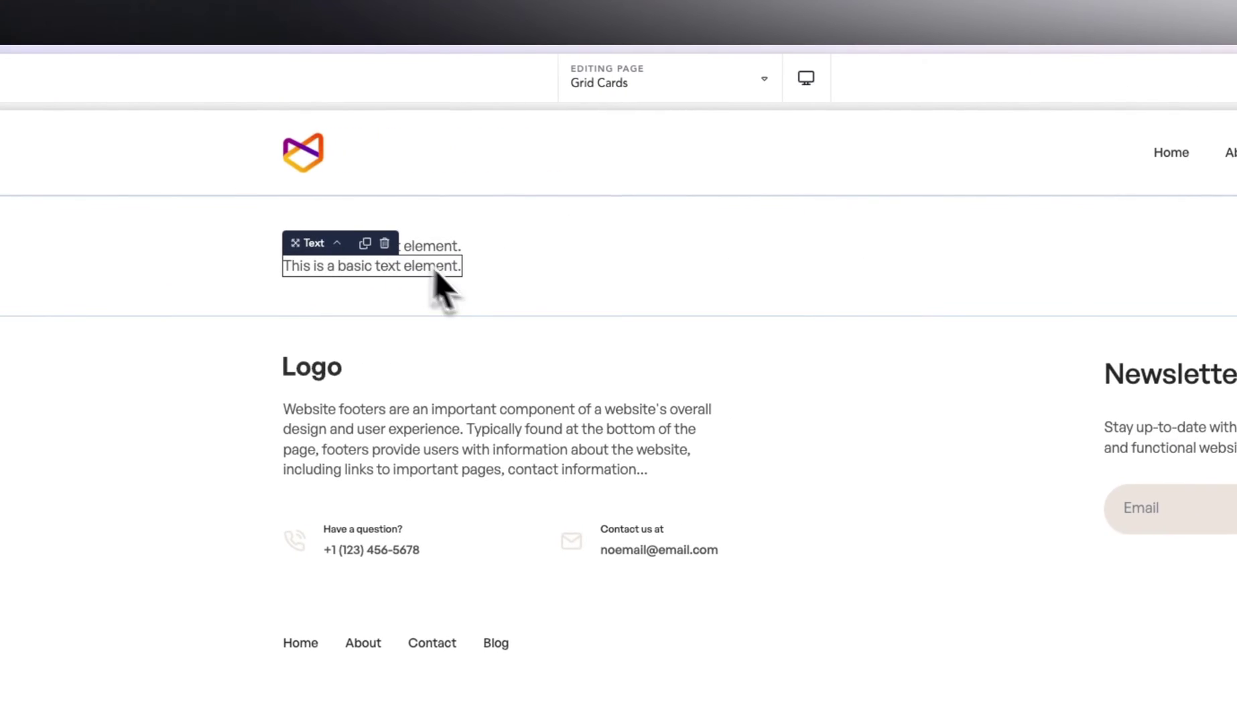
click(438, 251)
triple_click(437, 247)
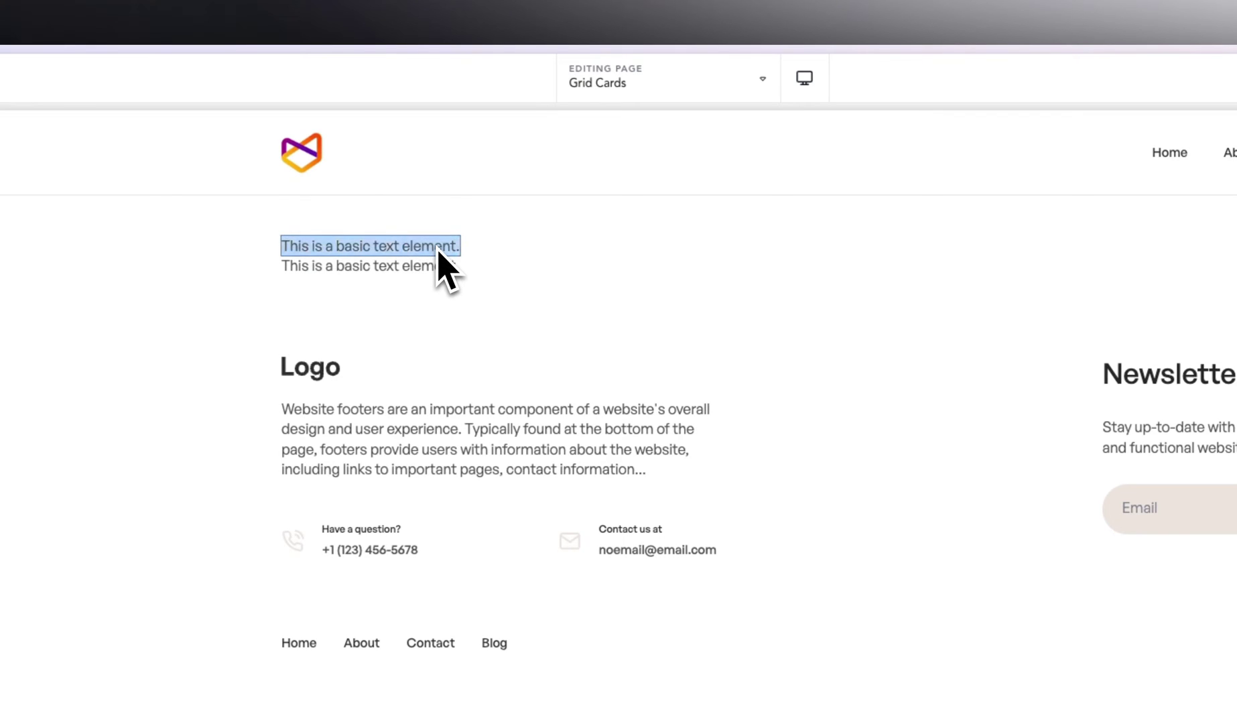
text(T)
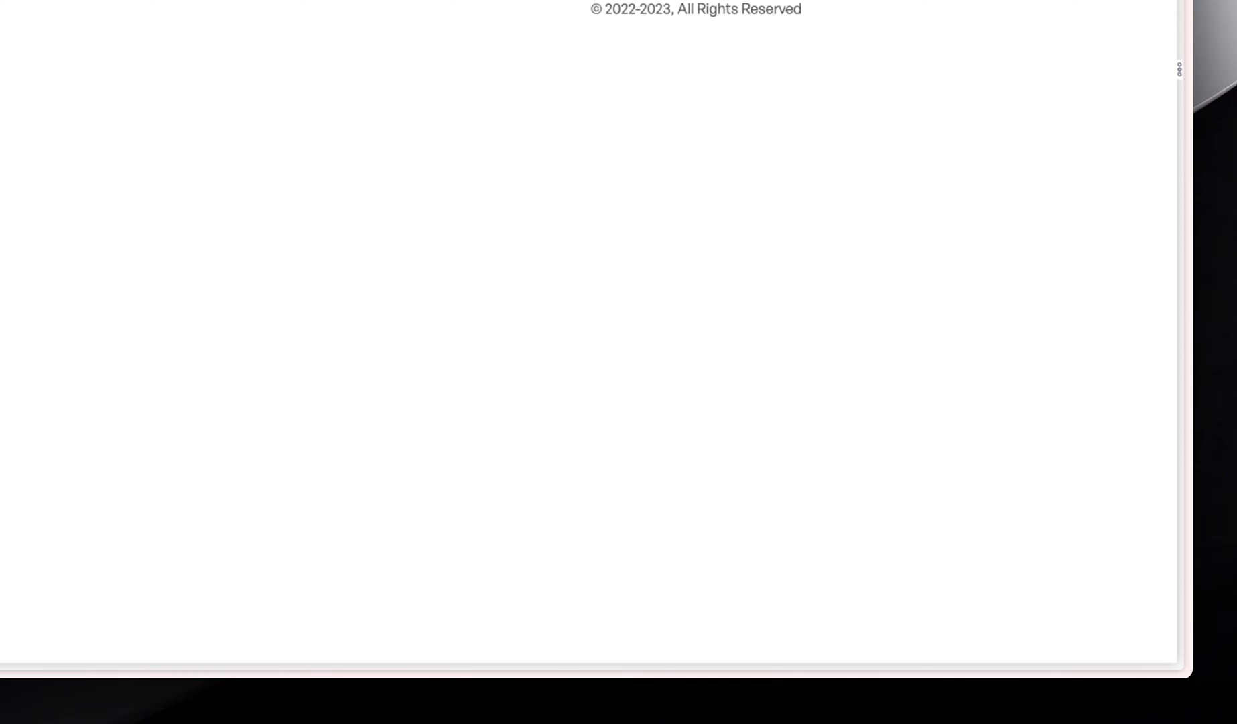
Step: Replace the second text element's content with "Lorem ipsum dolor sit amet, consectetur adipiscing elit."
triple_click(389, 250)
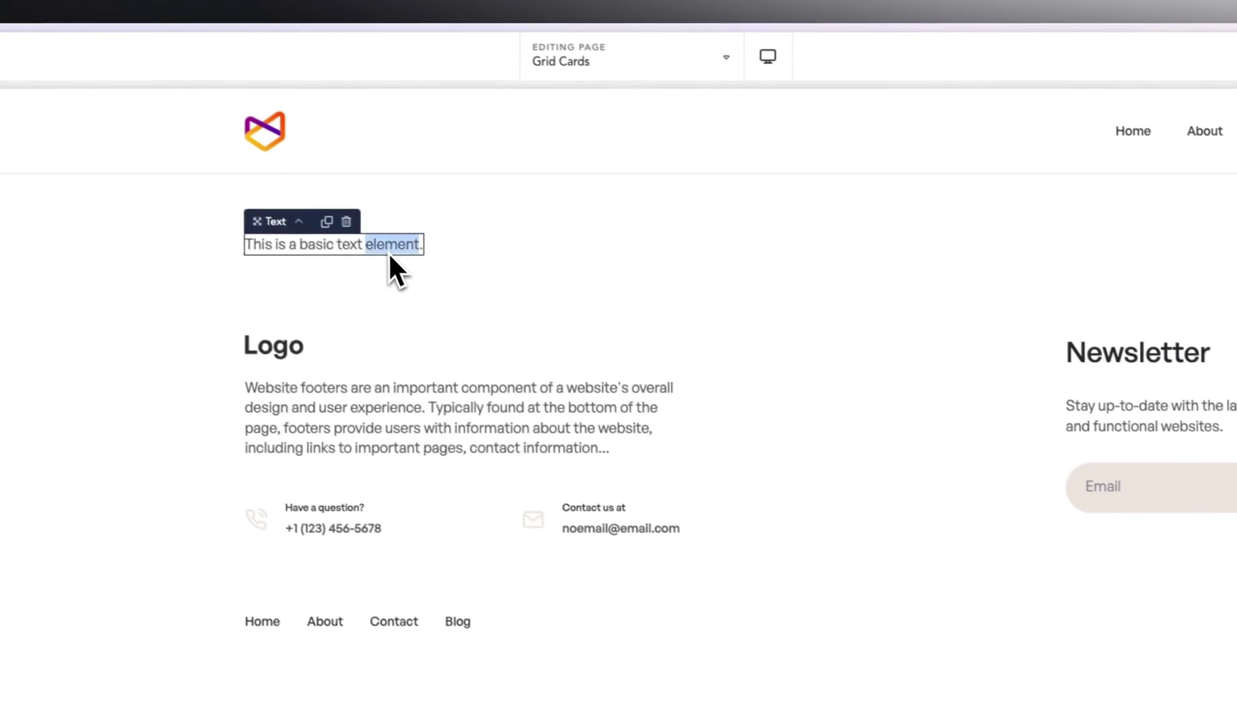
key(ctrl+v)
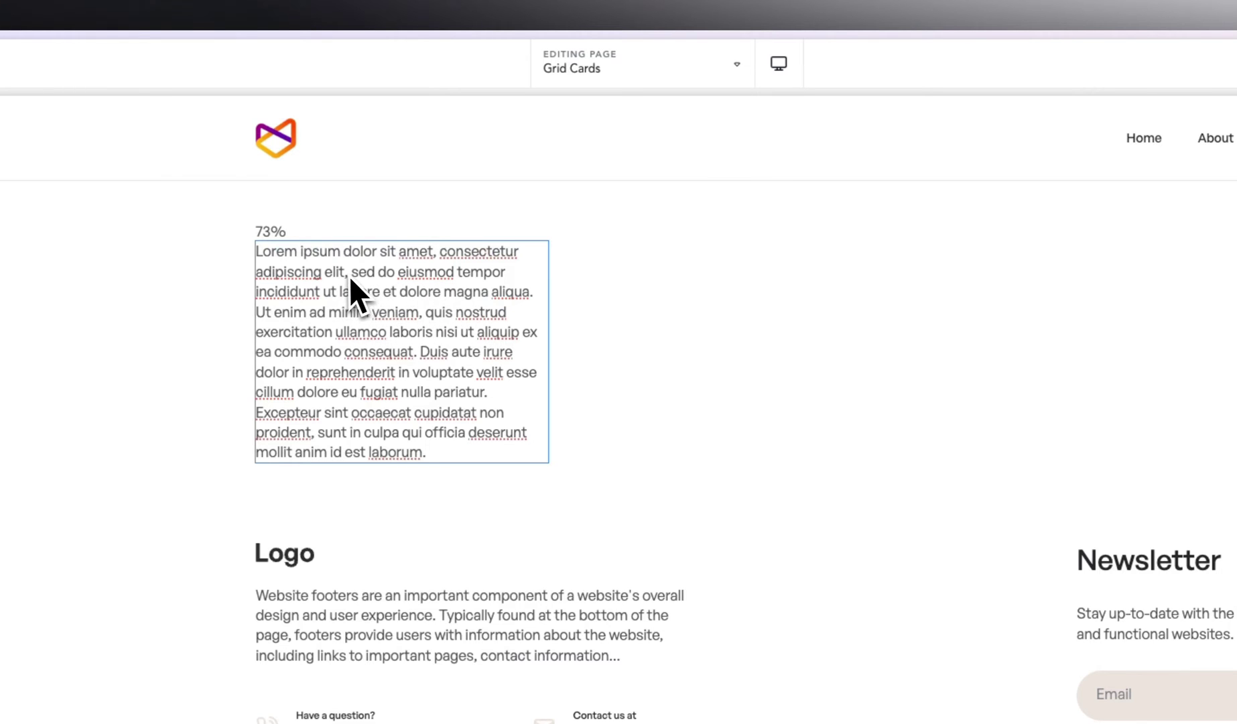
drag(350, 276, 489, 516)
key(BackSpace)
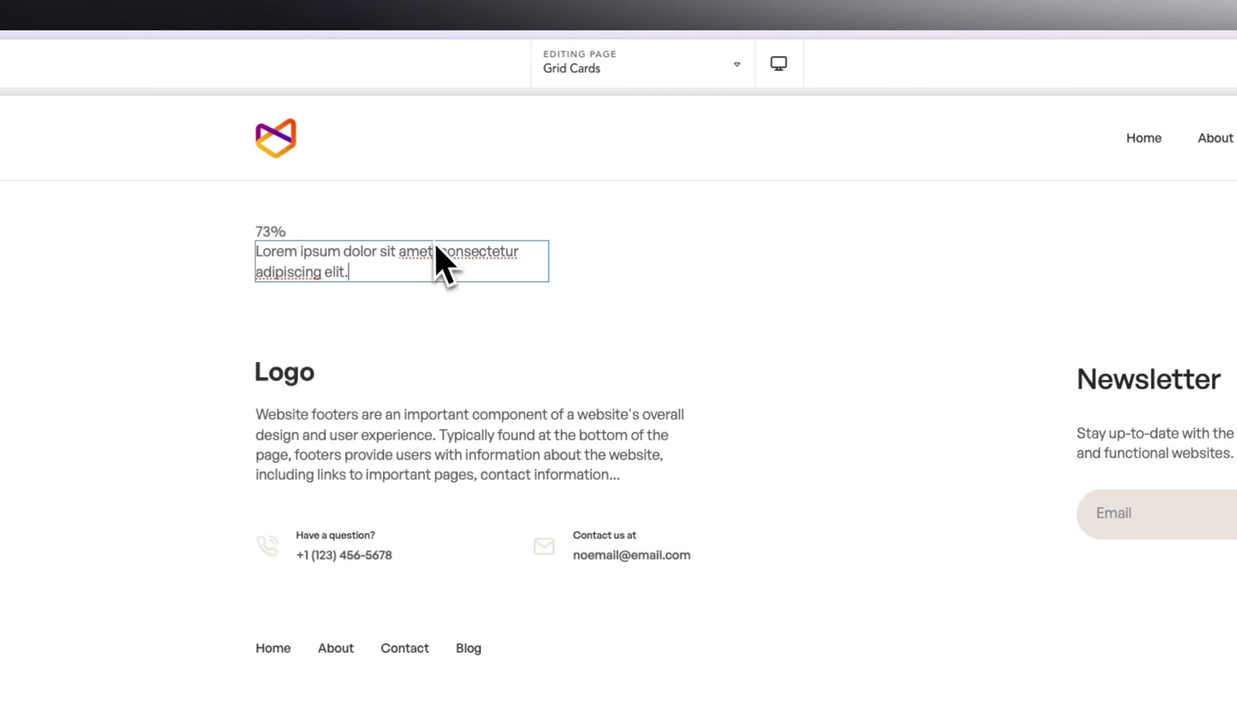
click(435, 228)
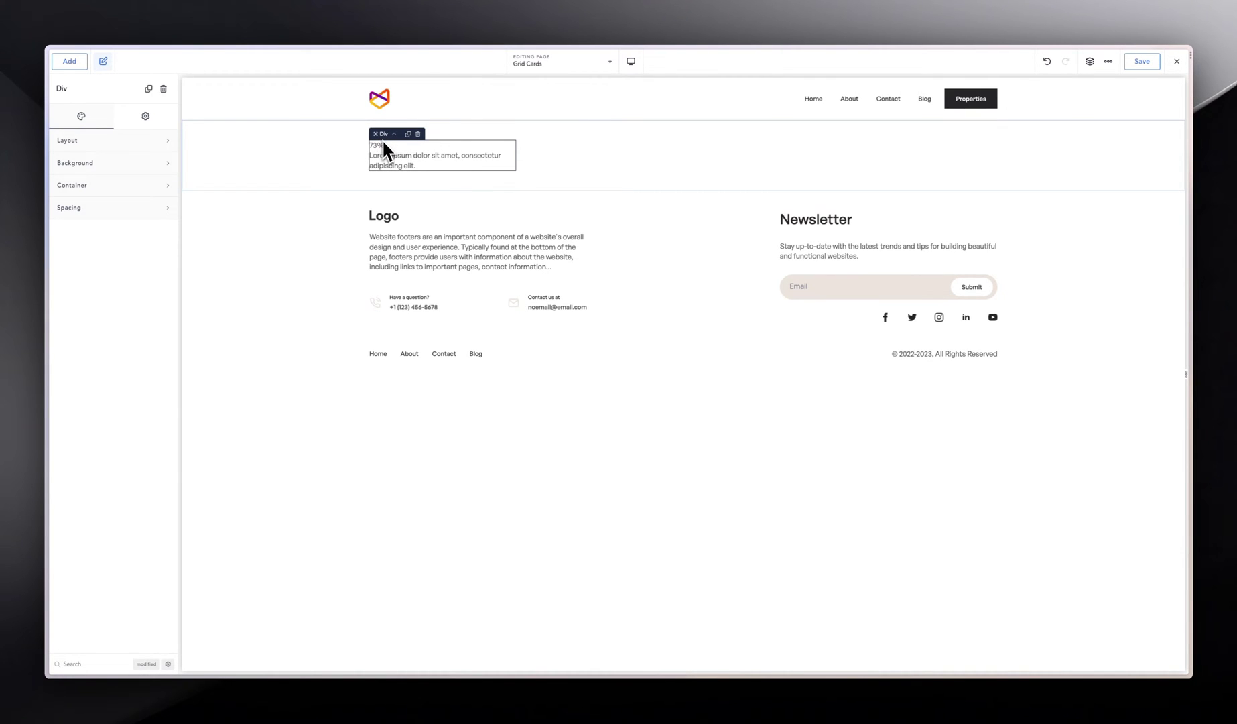
Step: Set the card div's minimum height to 200 px in its container settings
click(102, 141)
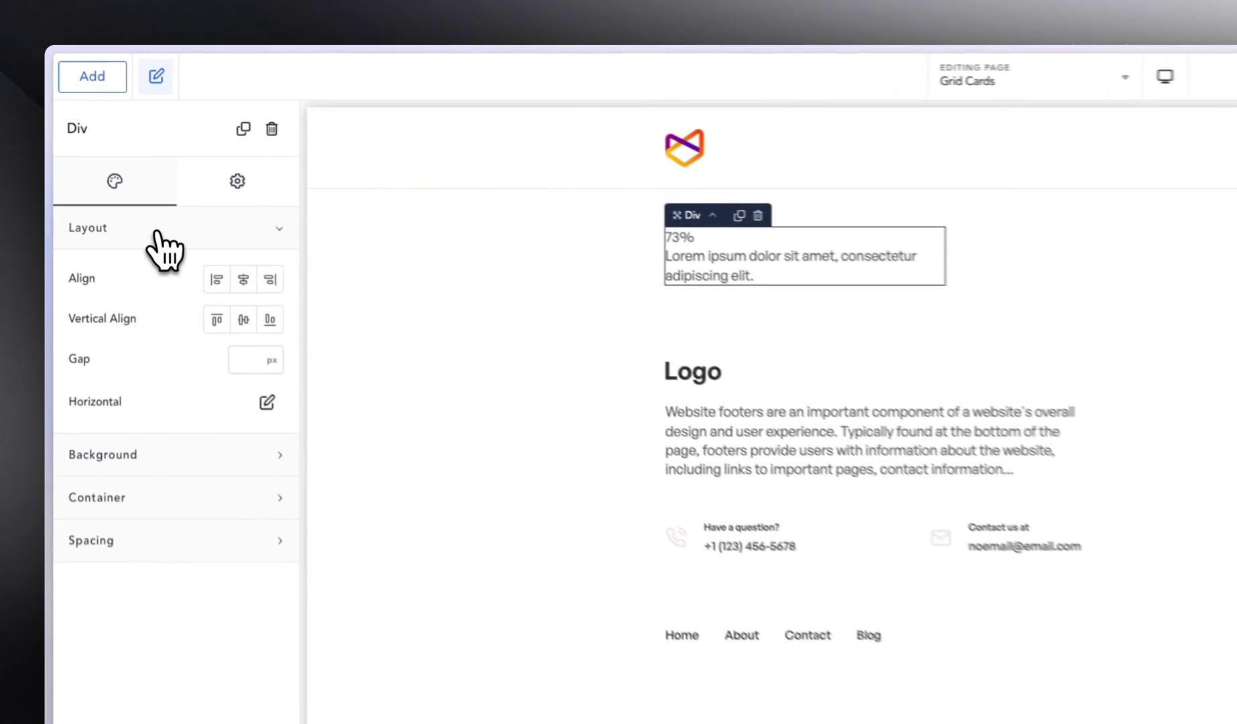
click(159, 235)
click(177, 316)
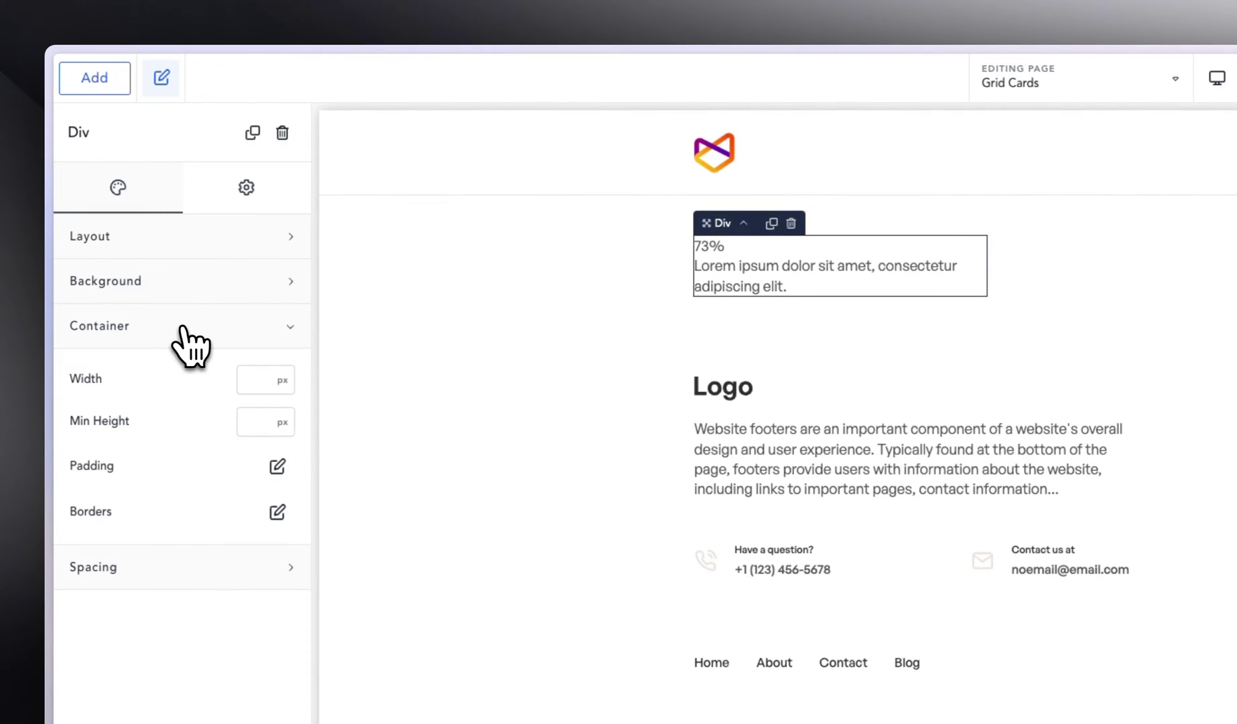
click(260, 419)
text(300)
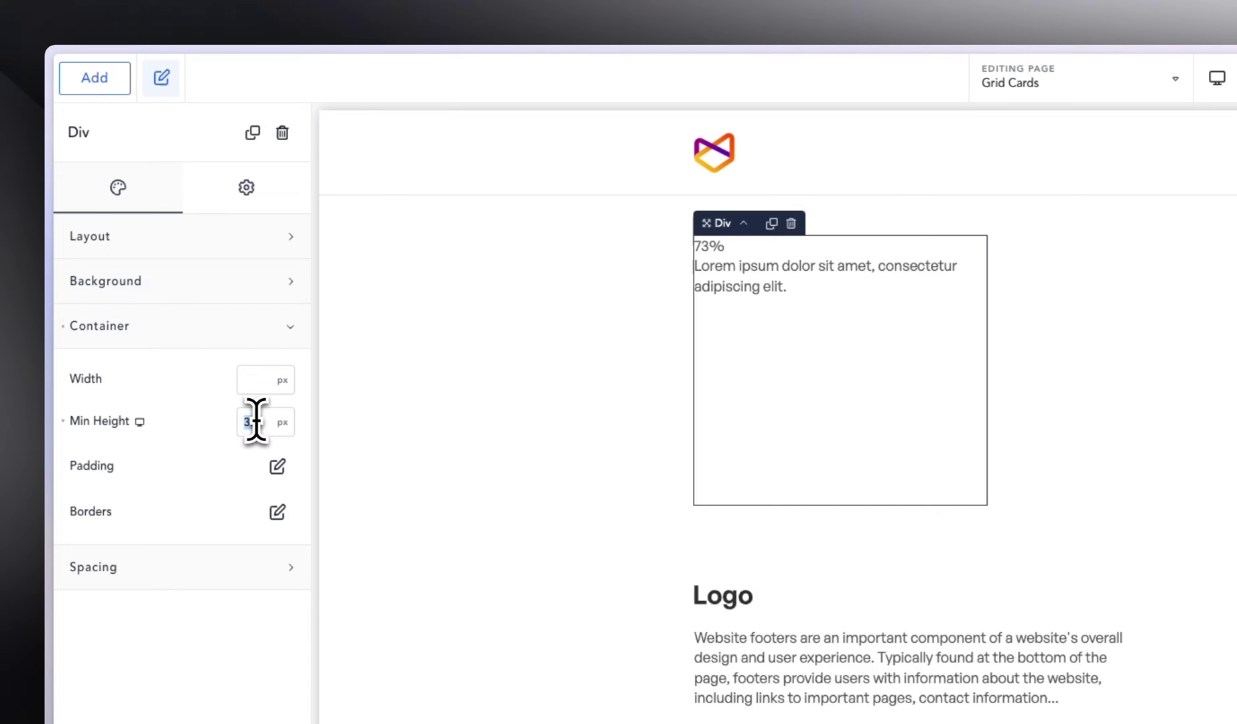
text(200)
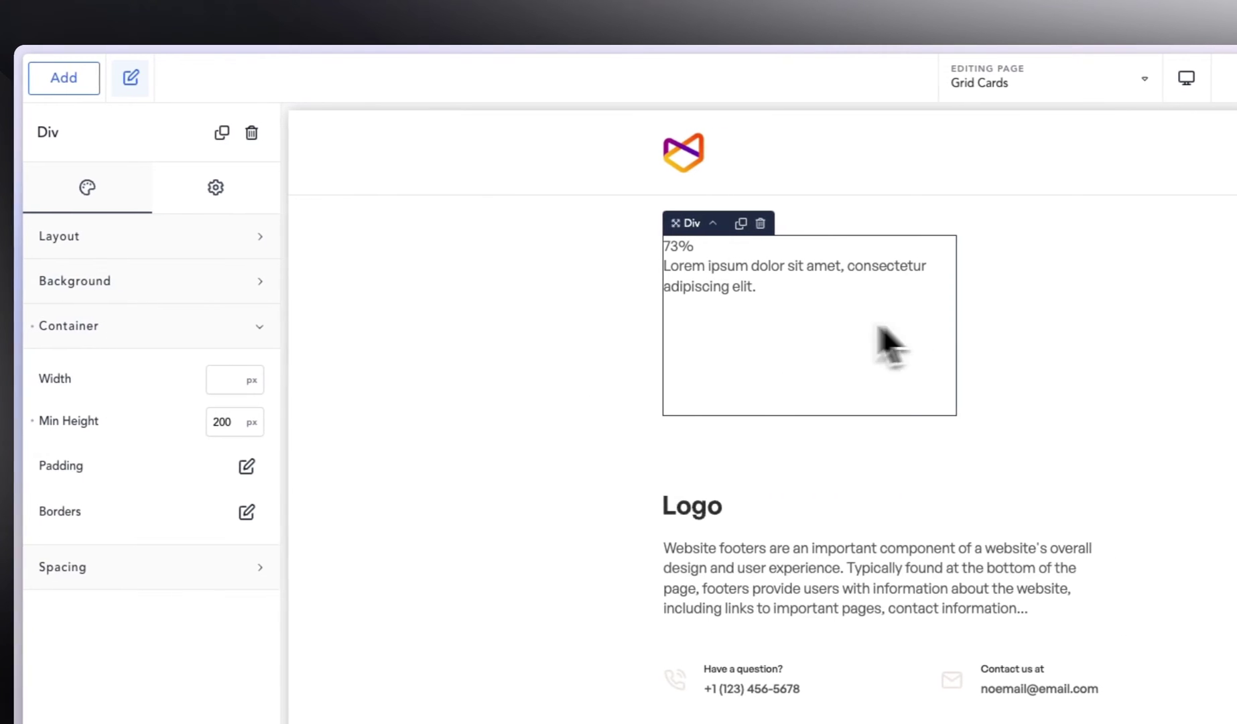
click(221, 326)
Step: Configure the card div's horizontal layout with Vertical At set to Desktop and Align set to Space Between
click(147, 238)
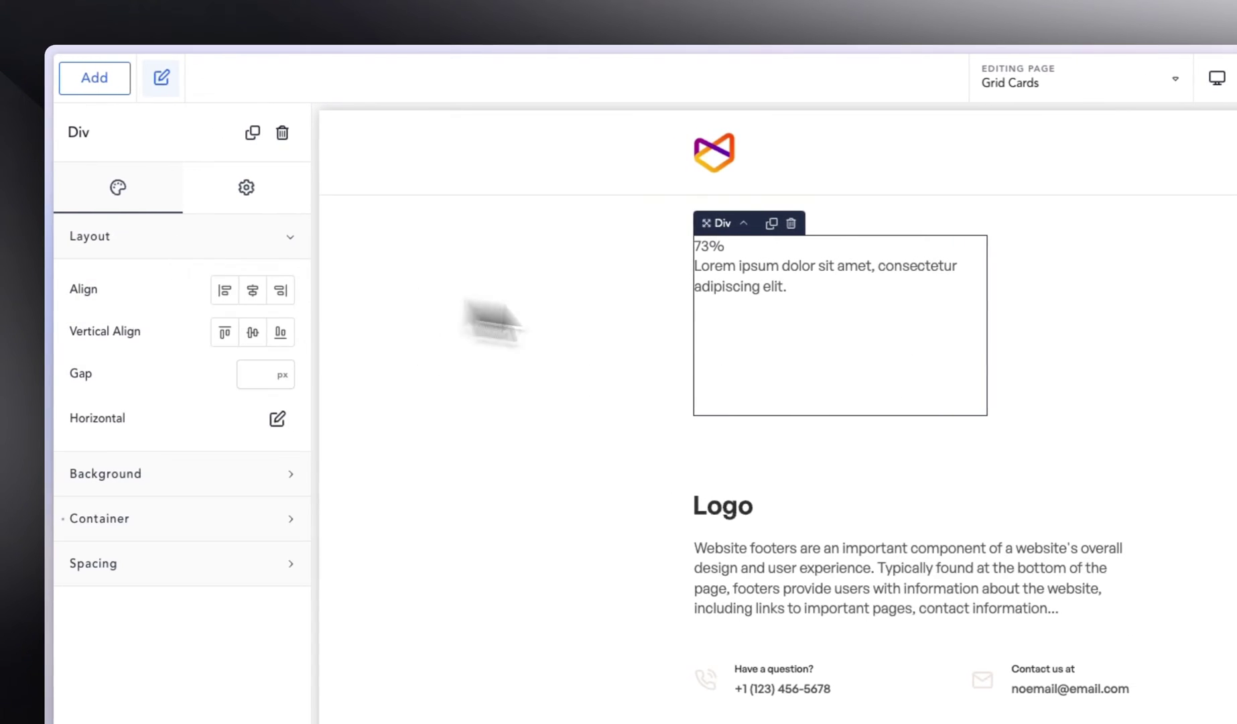
click(767, 283)
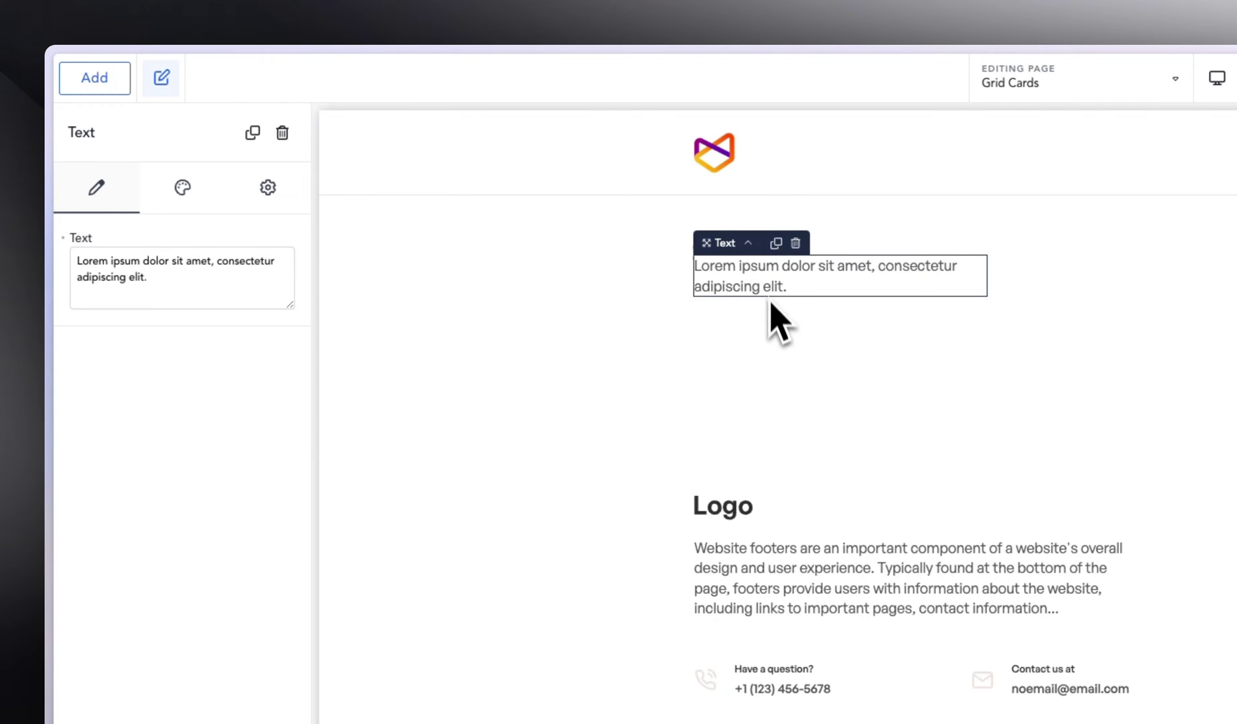
click(856, 410)
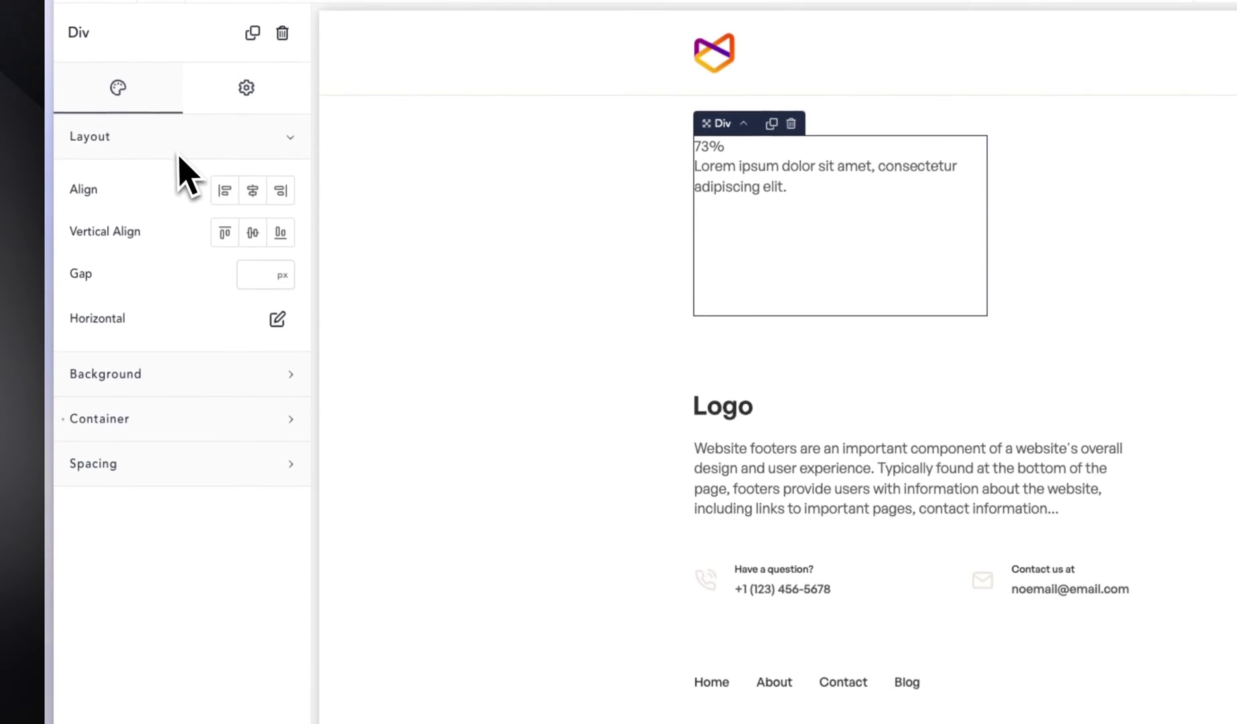
click(277, 313)
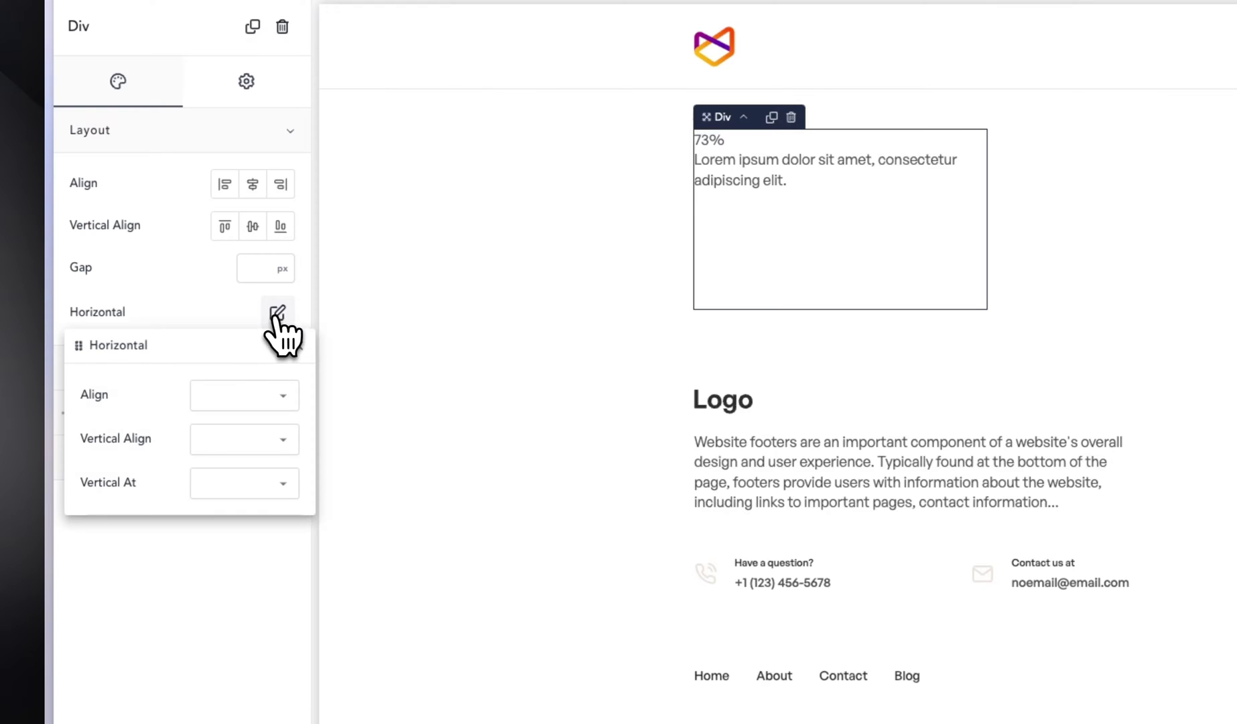
click(232, 486)
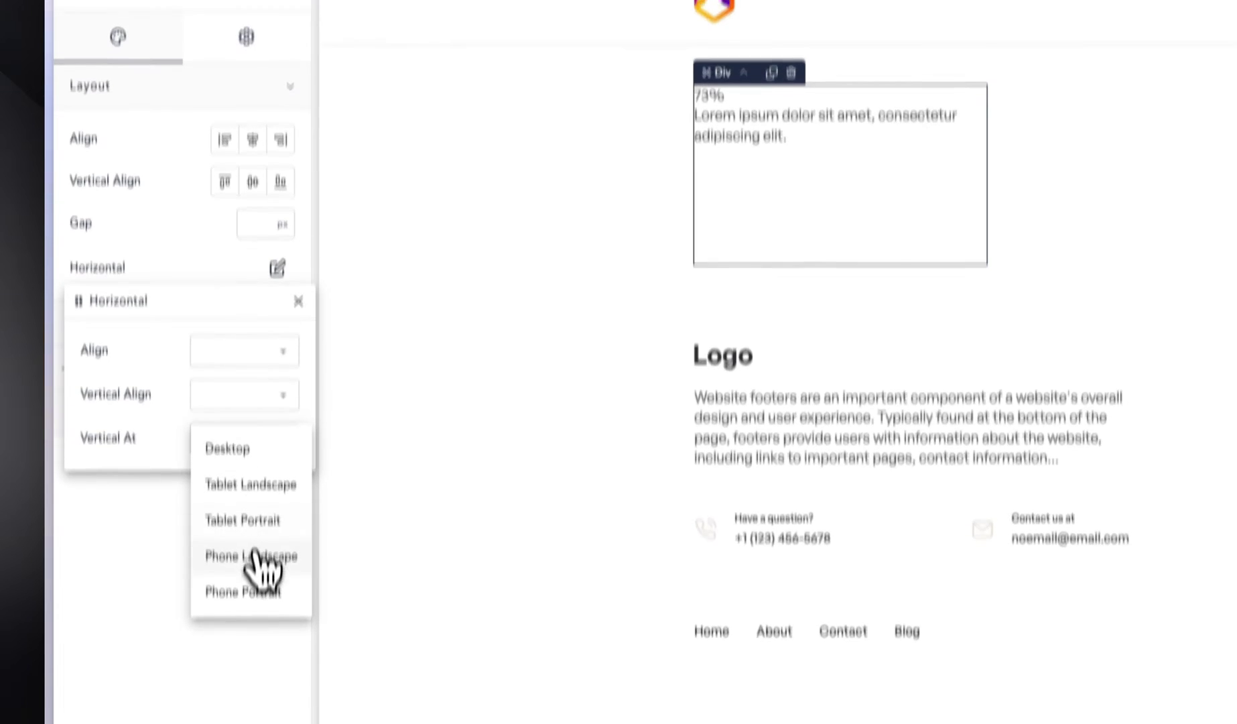
click(231, 449)
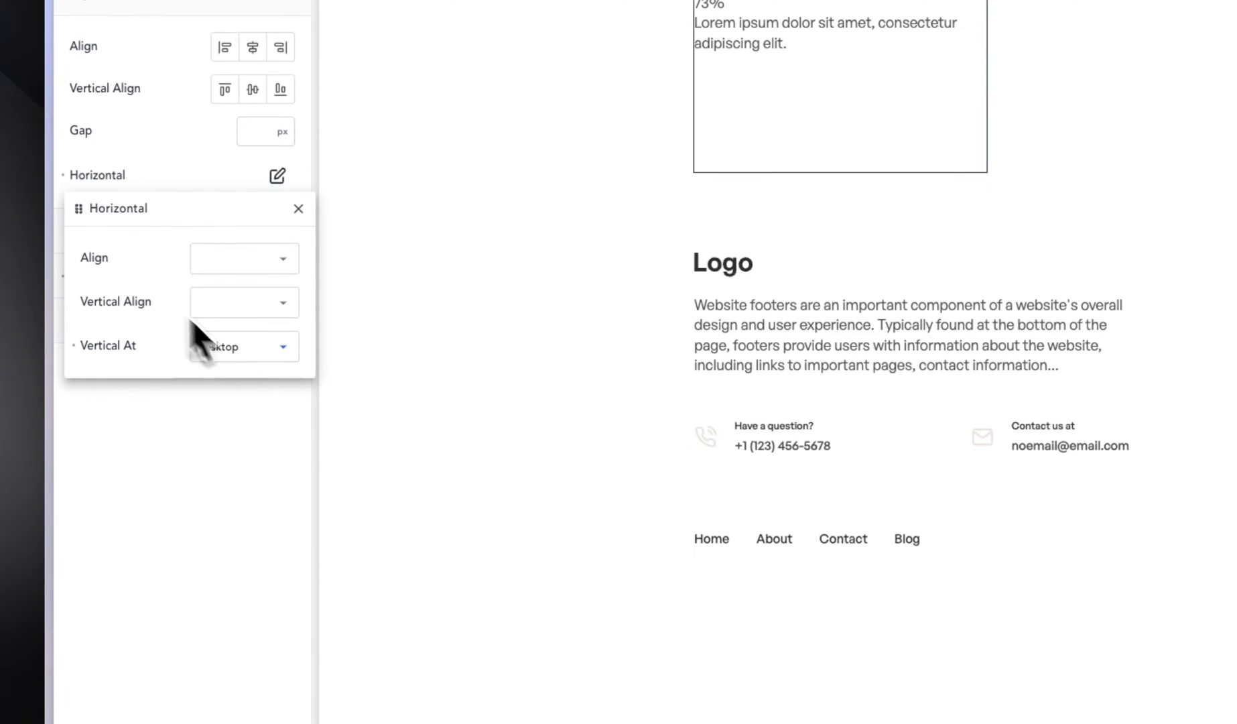
click(213, 258)
click(248, 376)
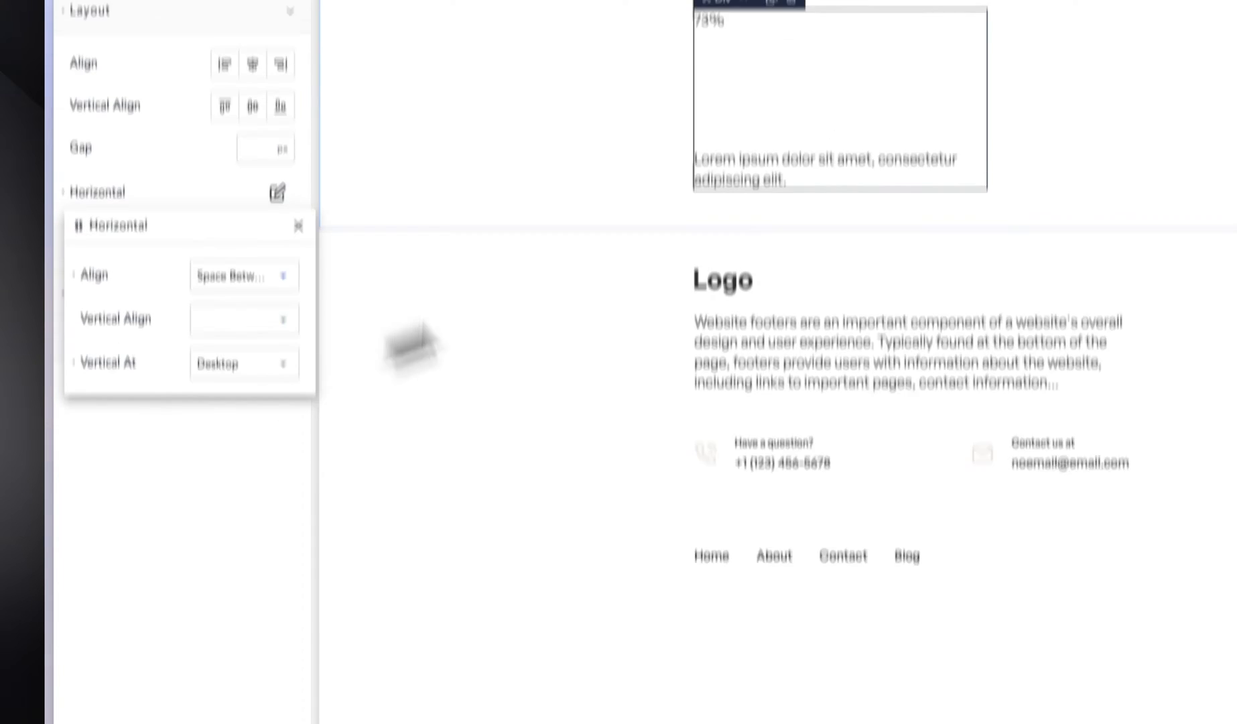
Step: Check the text placement in the case study's statistic cards and return to the Breakdance page
mouse_move(66, 152)
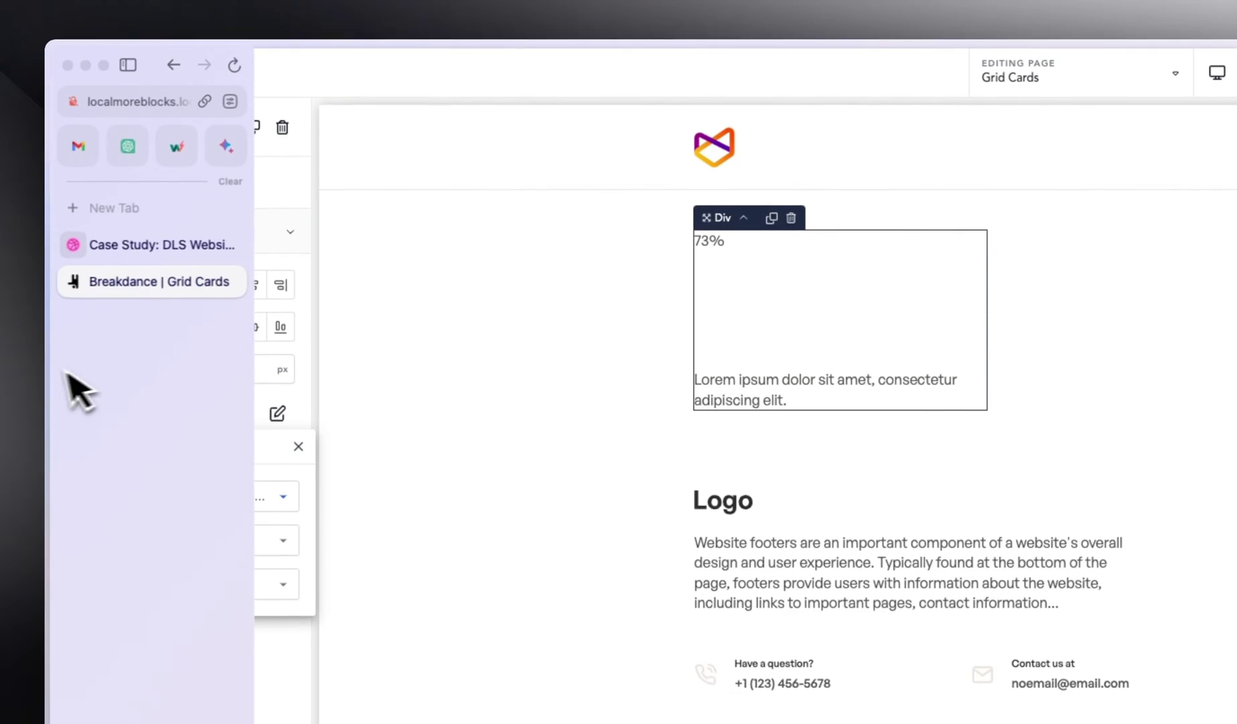
click(112, 260)
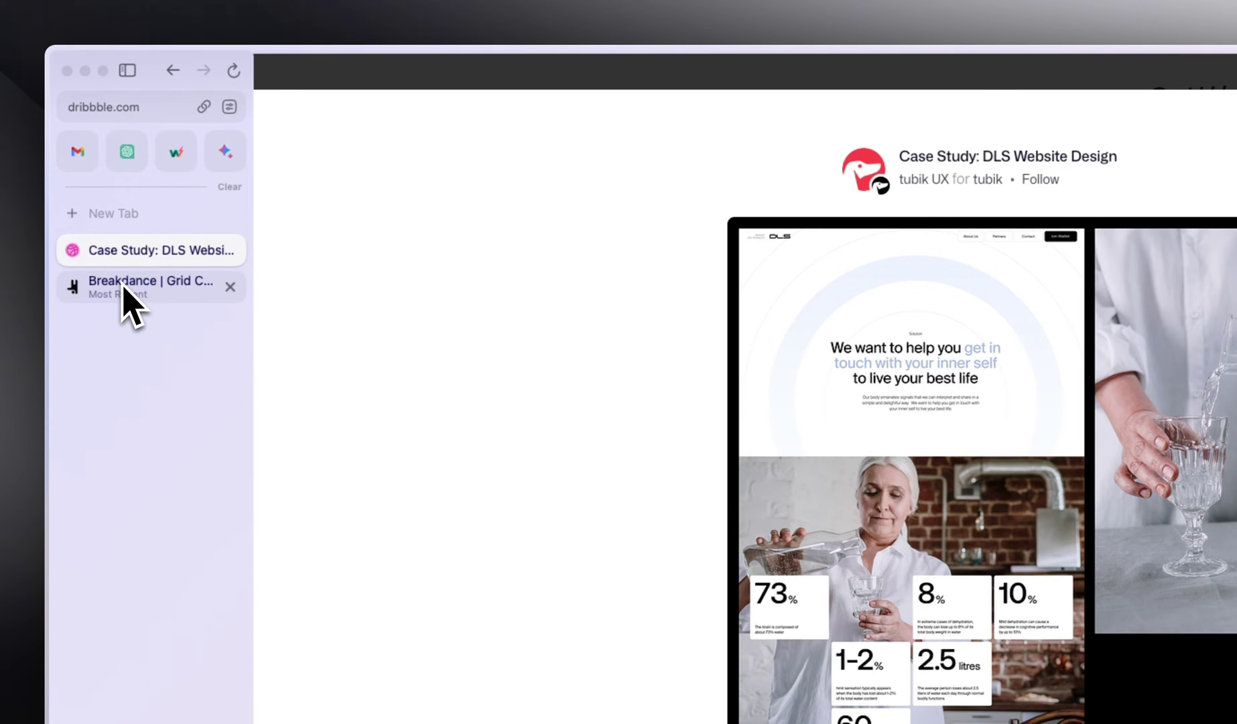
click(123, 288)
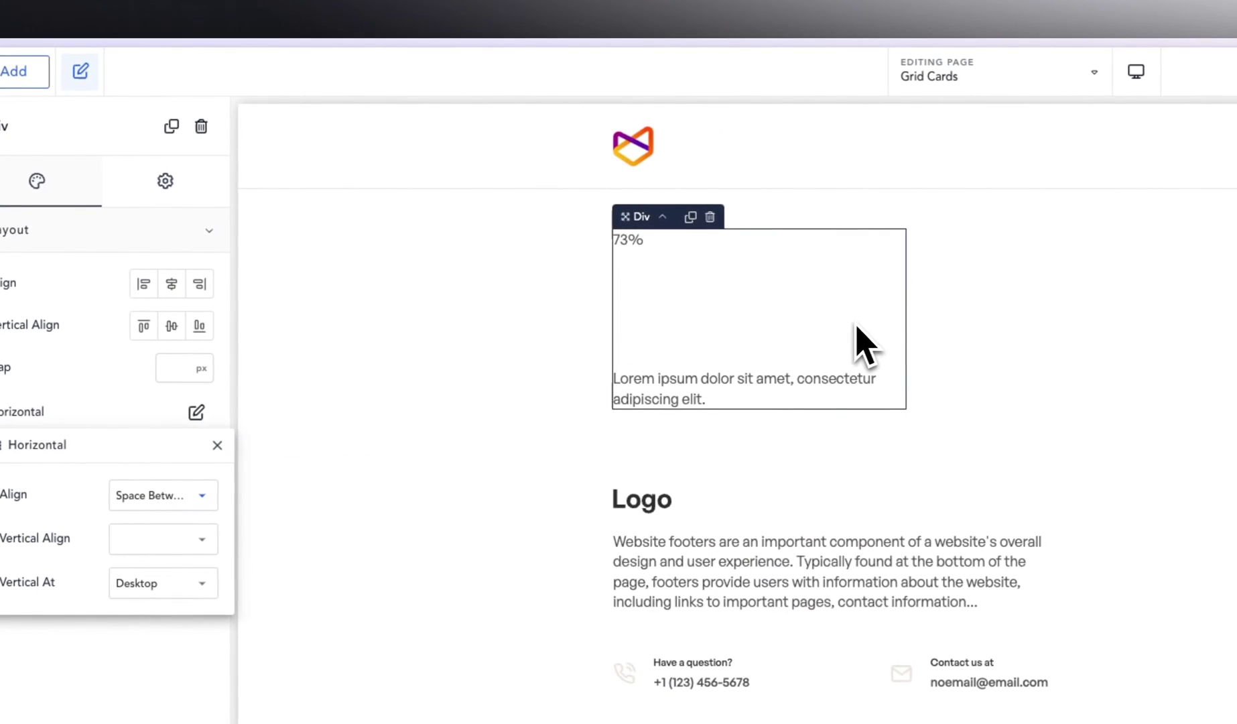
Step: Set the card div's container padding to 10 px on all sides
click(121, 231)
click(98, 323)
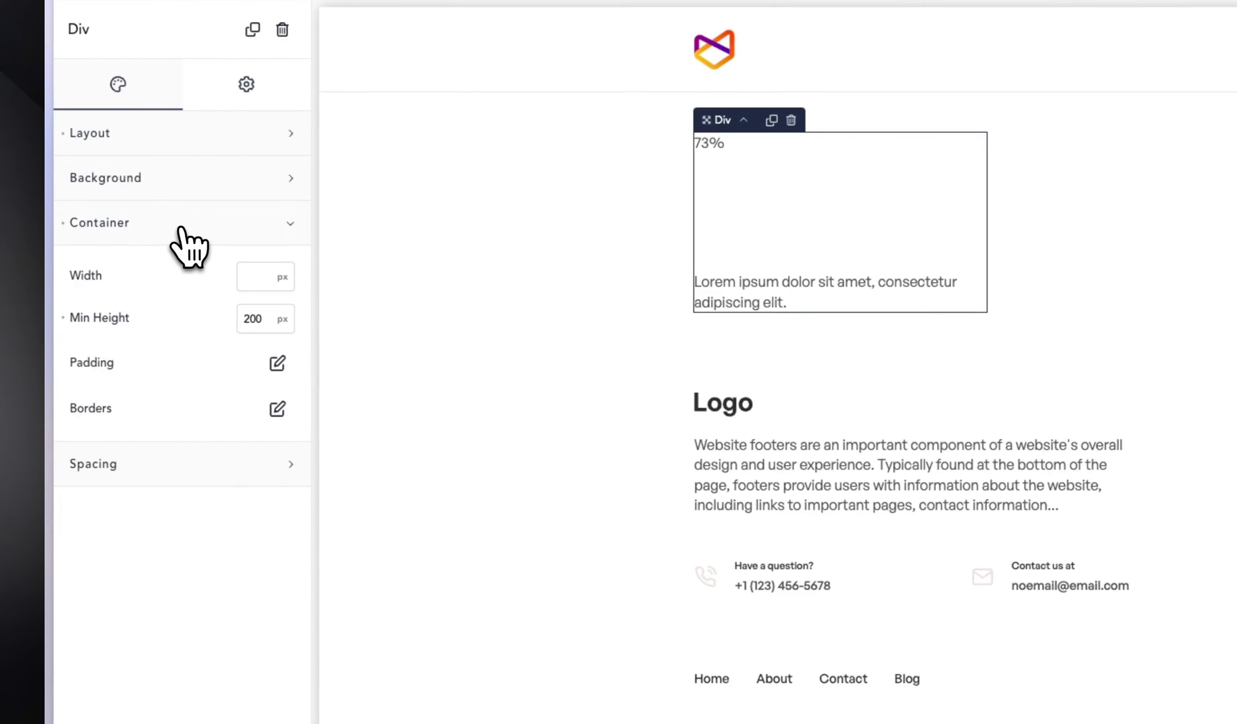
click(277, 362)
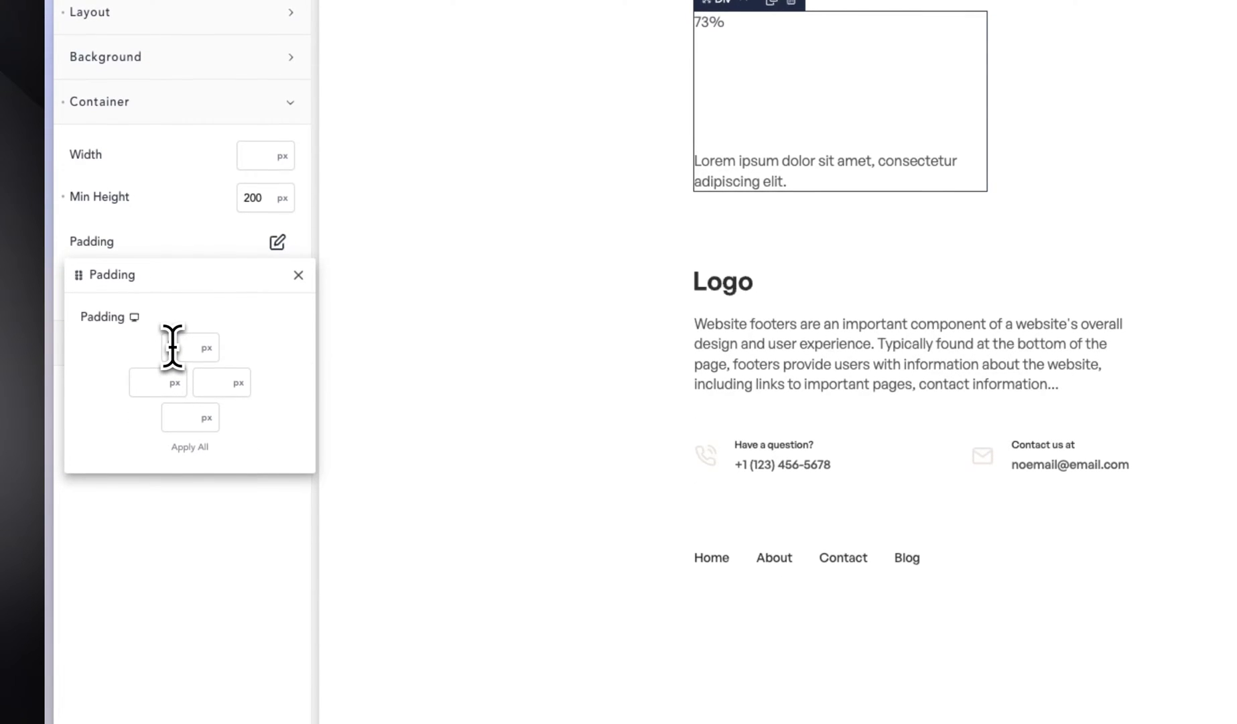
click(165, 446)
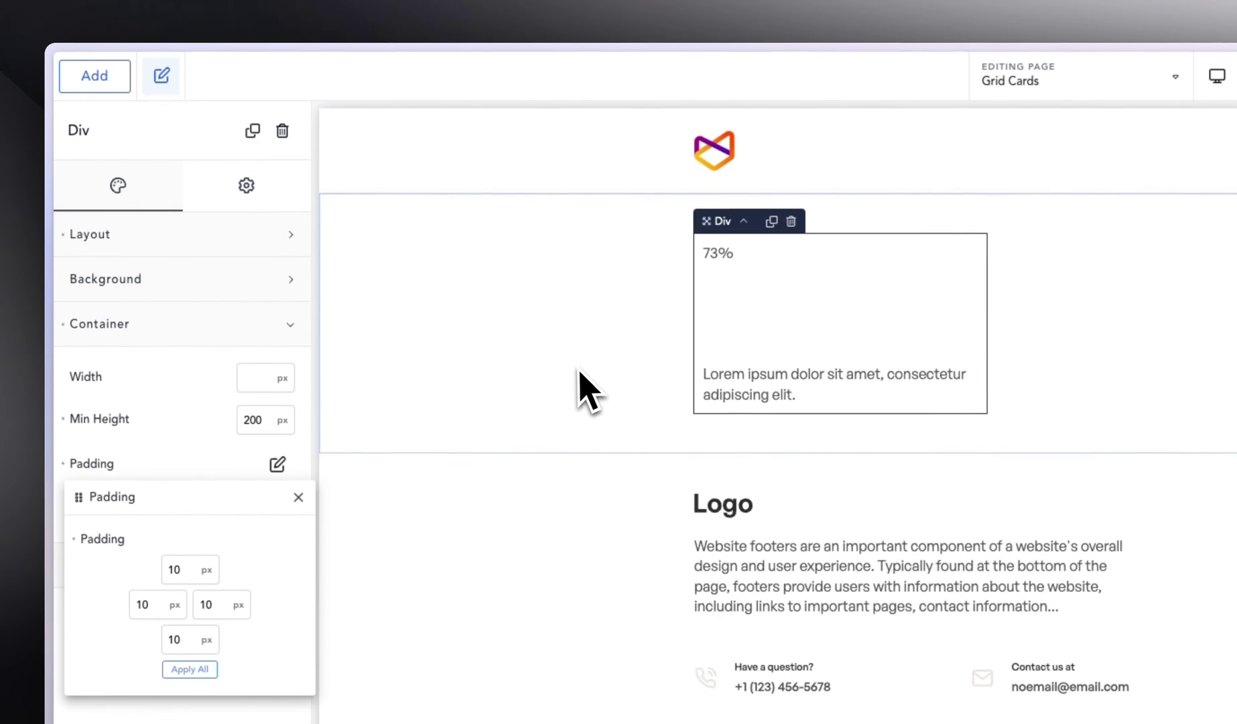
Step: Set the card div's background color to the Brand palette color #EDE3DC
click(268, 325)
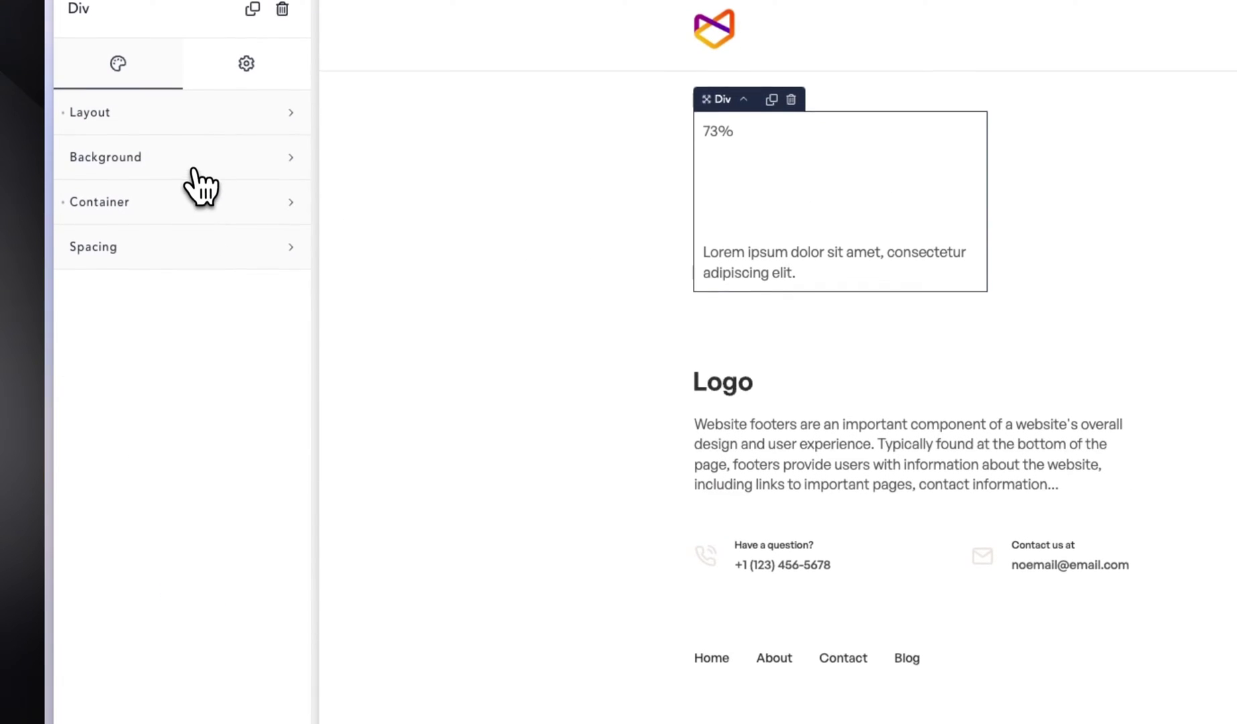
click(194, 172)
click(279, 209)
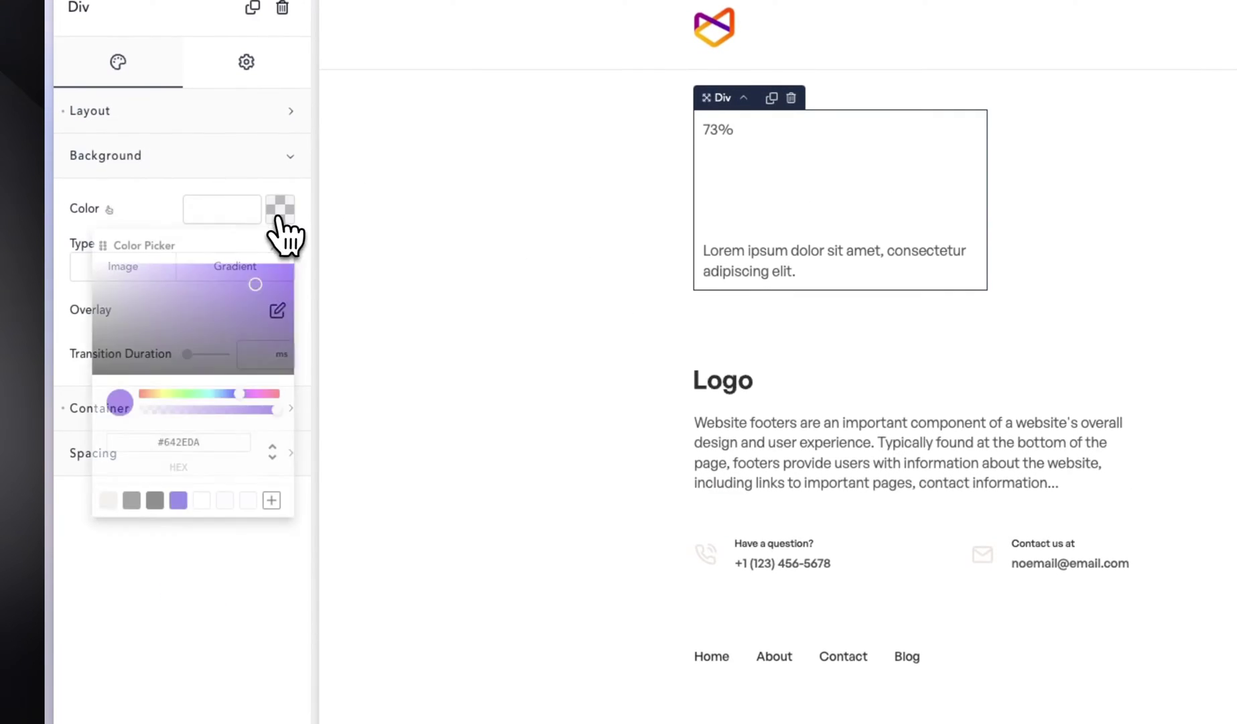
drag(221, 262, 50, 133)
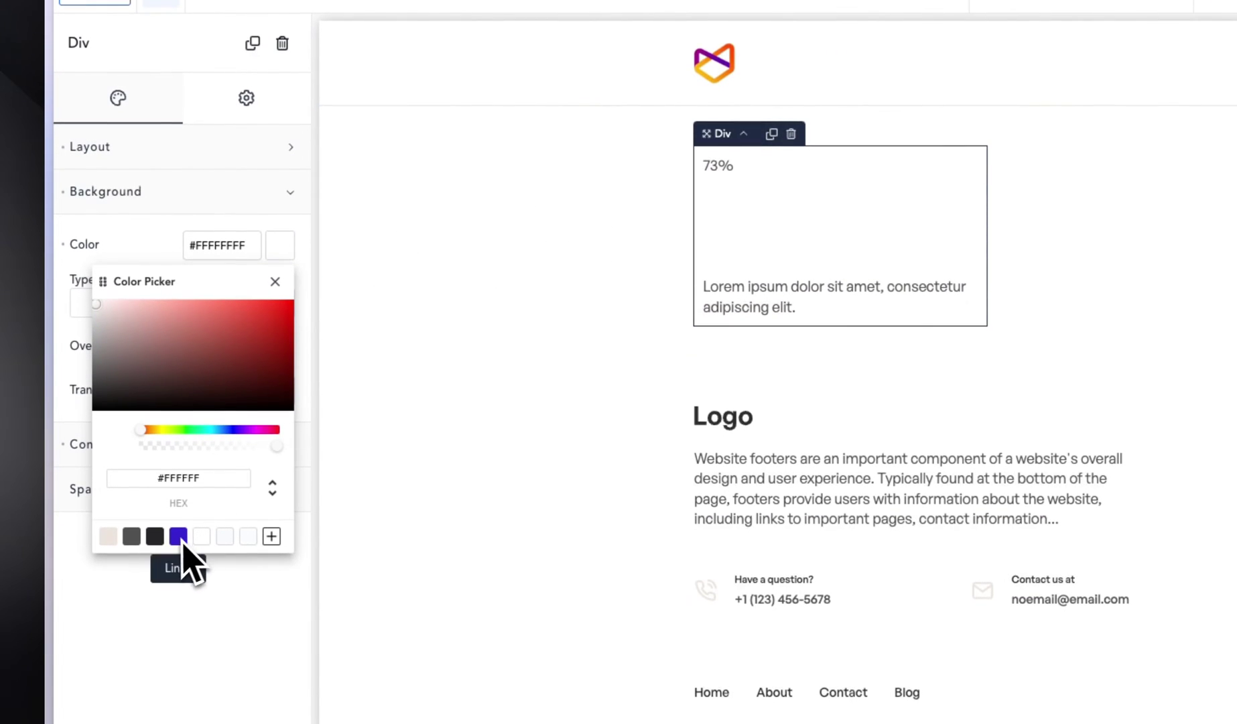
click(114, 539)
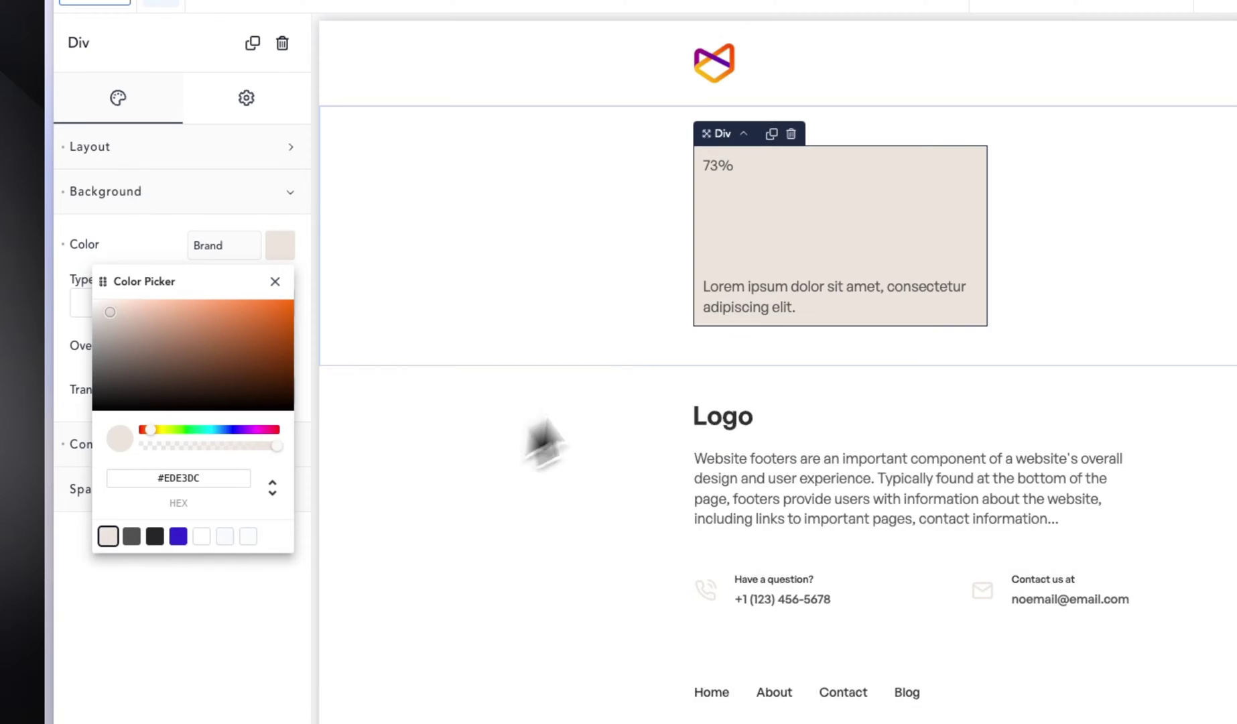
click(612, 200)
click(892, 275)
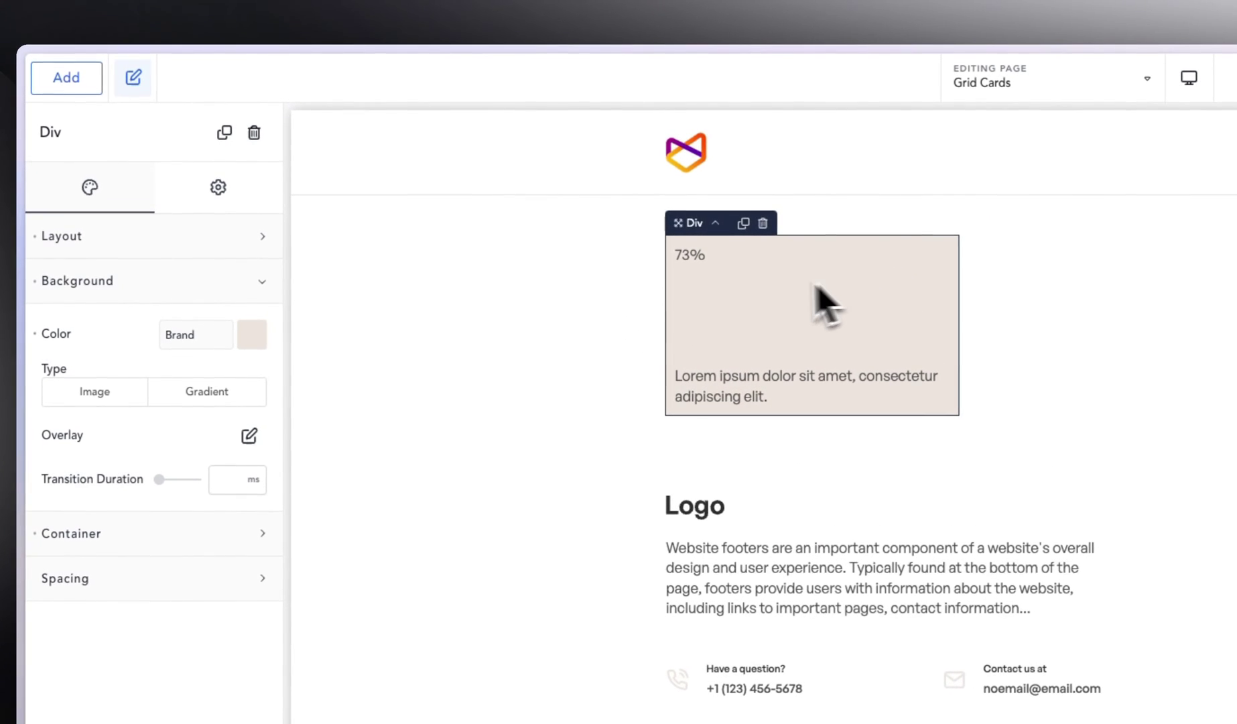
Step: Set the font size of the card's 73% text to 3 rem in its typography settings
click(691, 239)
click(155, 189)
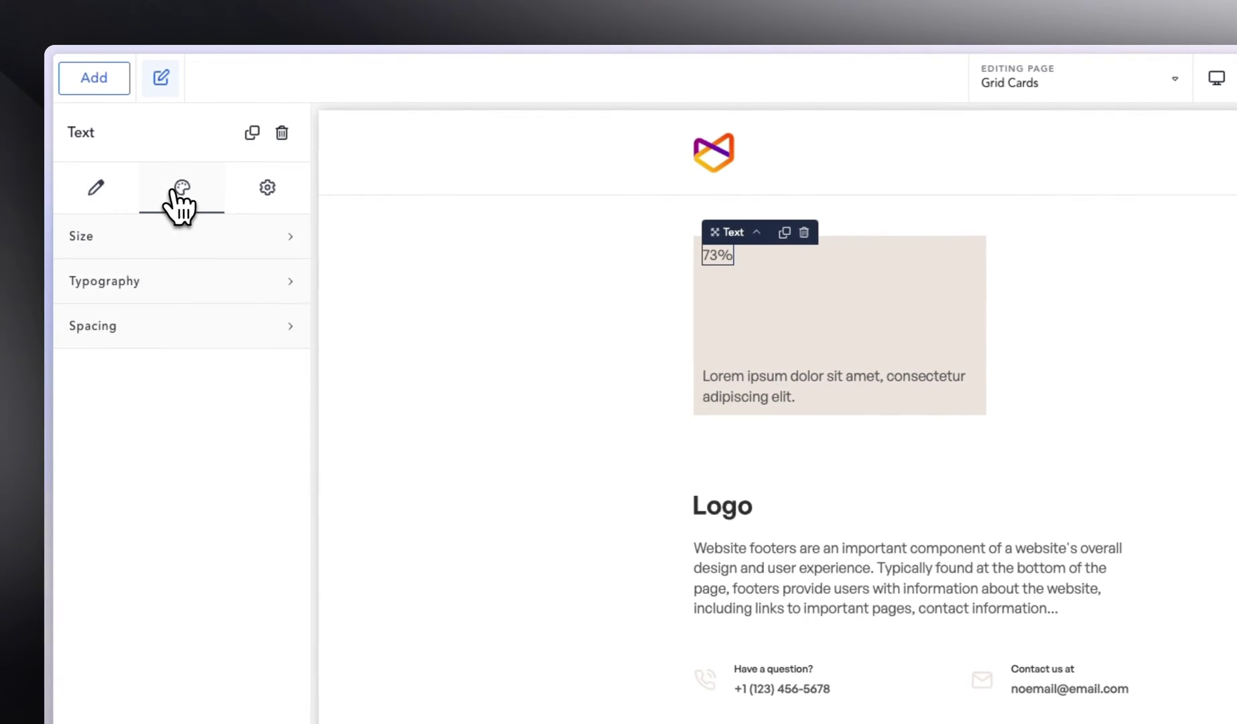
click(161, 285)
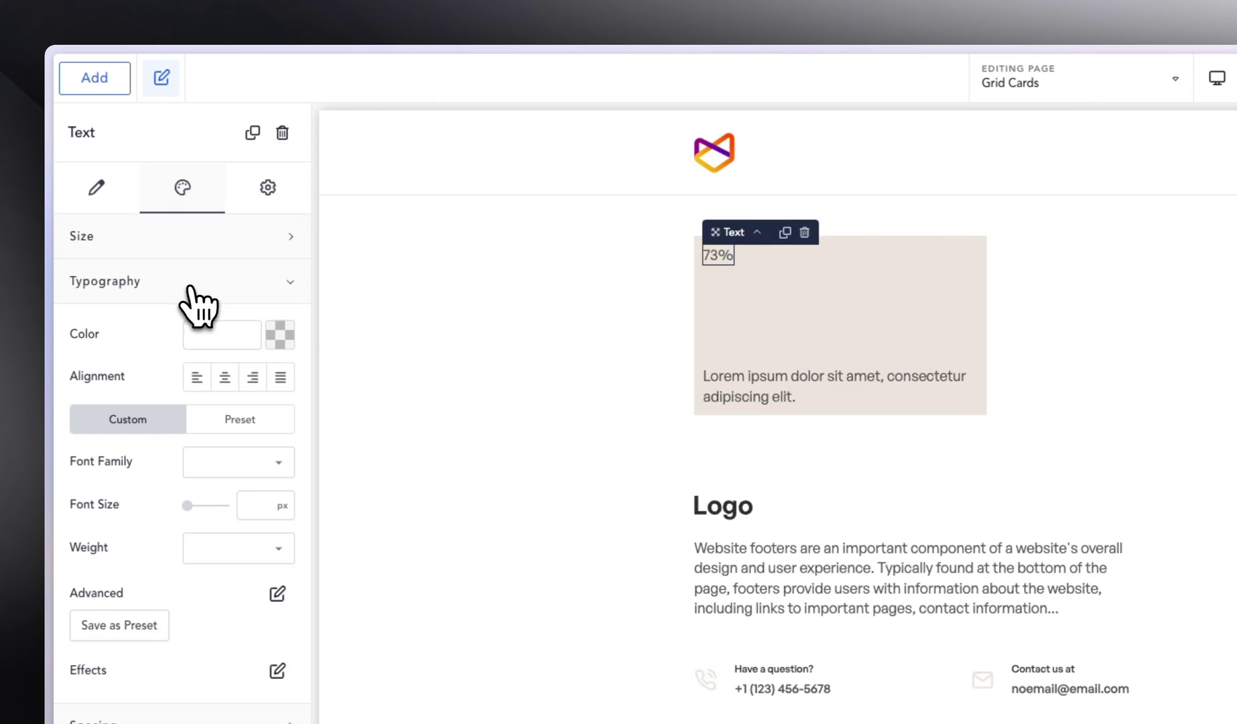
click(252, 519)
text(4)
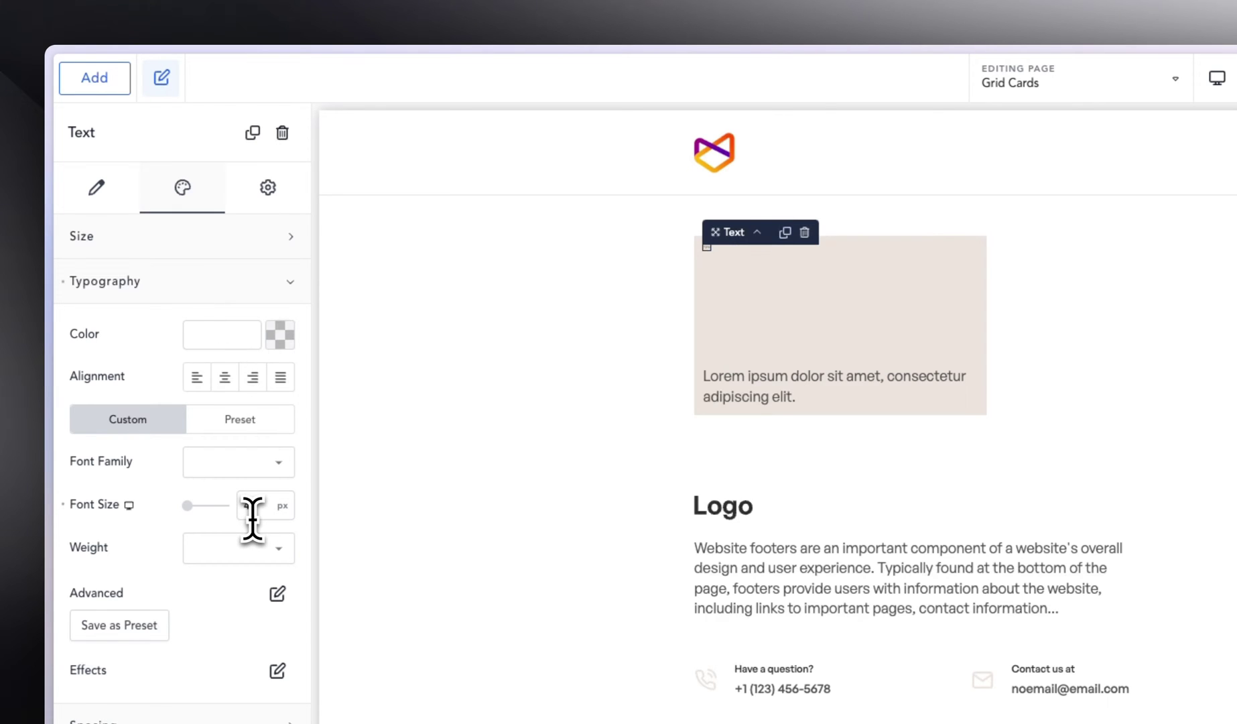
text(rem)
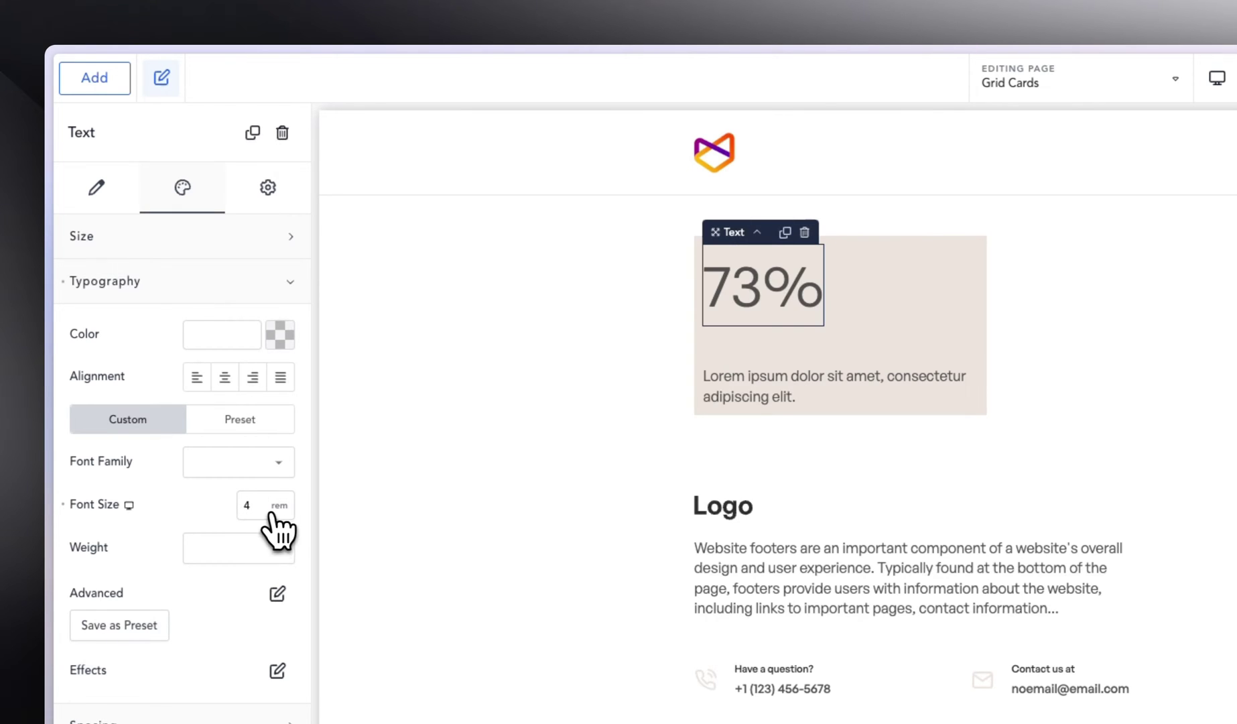
click(272, 512)
click(261, 506)
text(3.2)
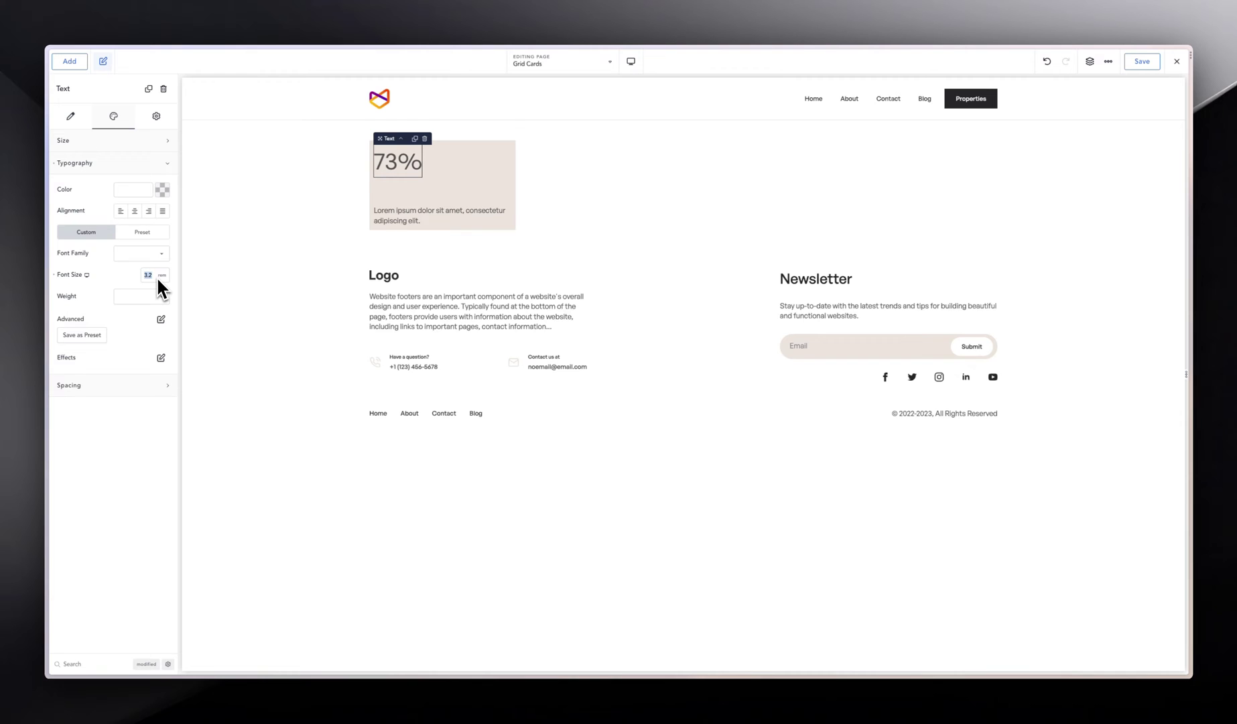
Step: Set the line height of the 73% text to 1 in its advanced typography settings
click(161, 319)
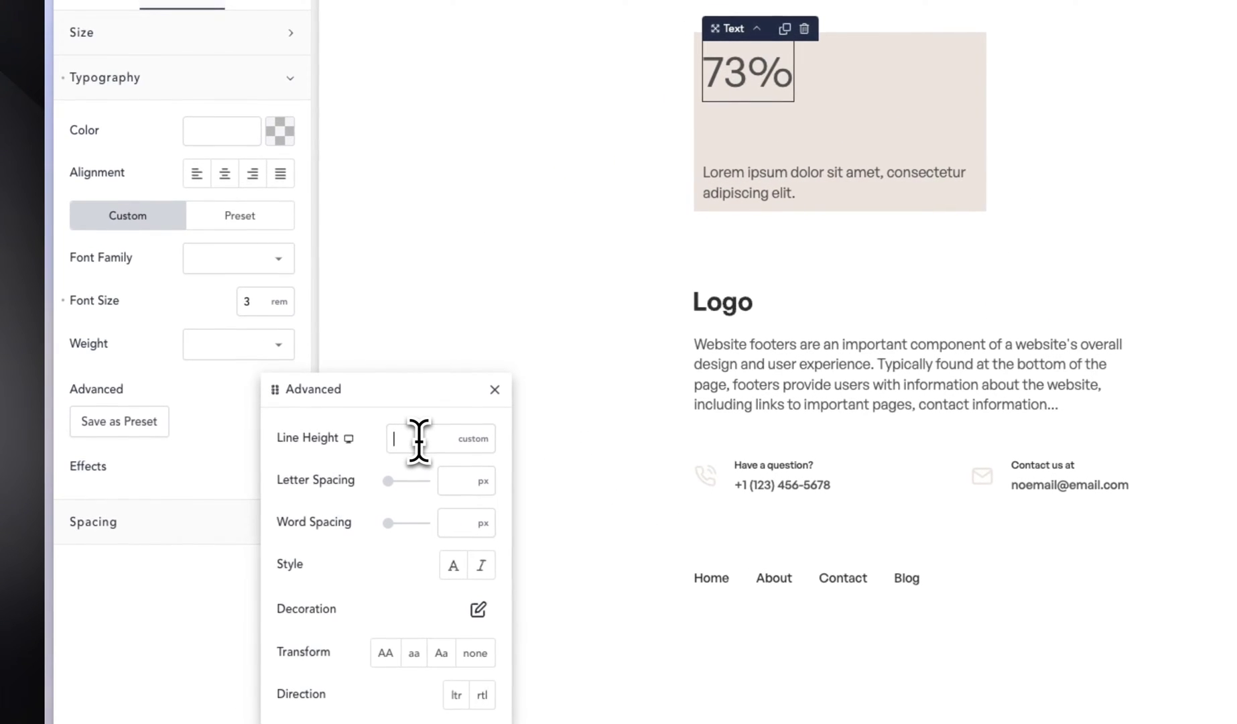
click(414, 440)
text(1)
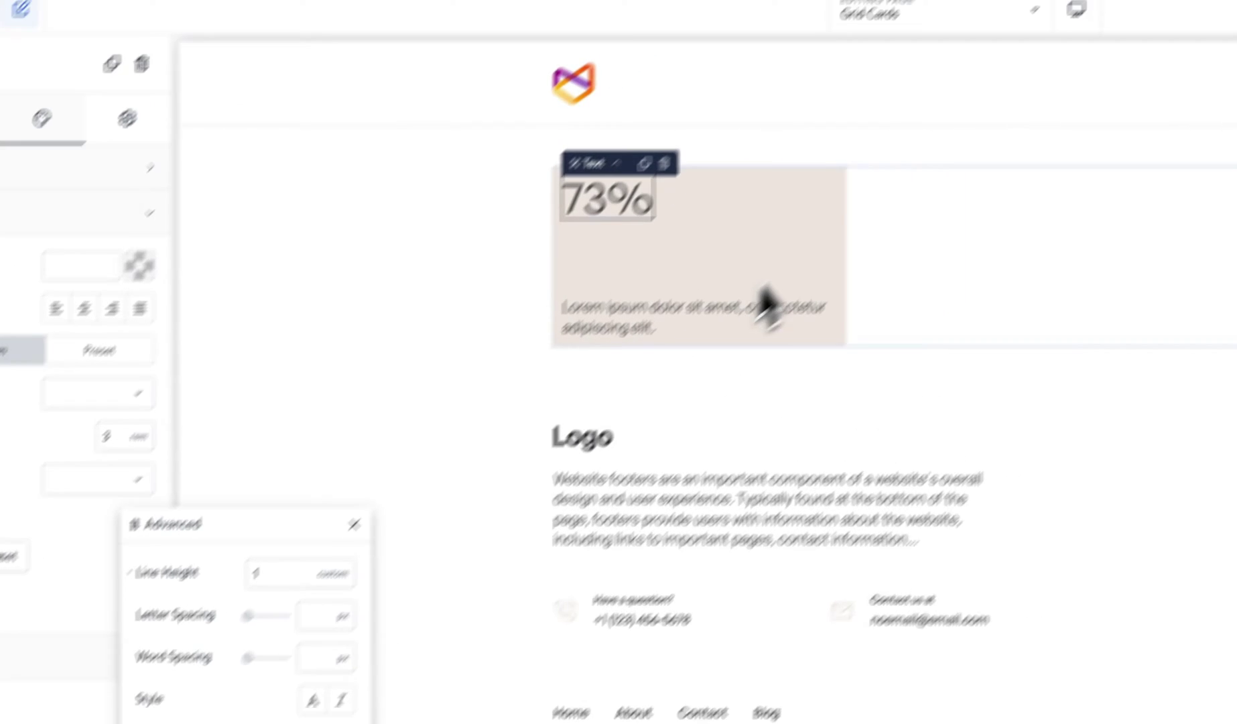
click(1059, 110)
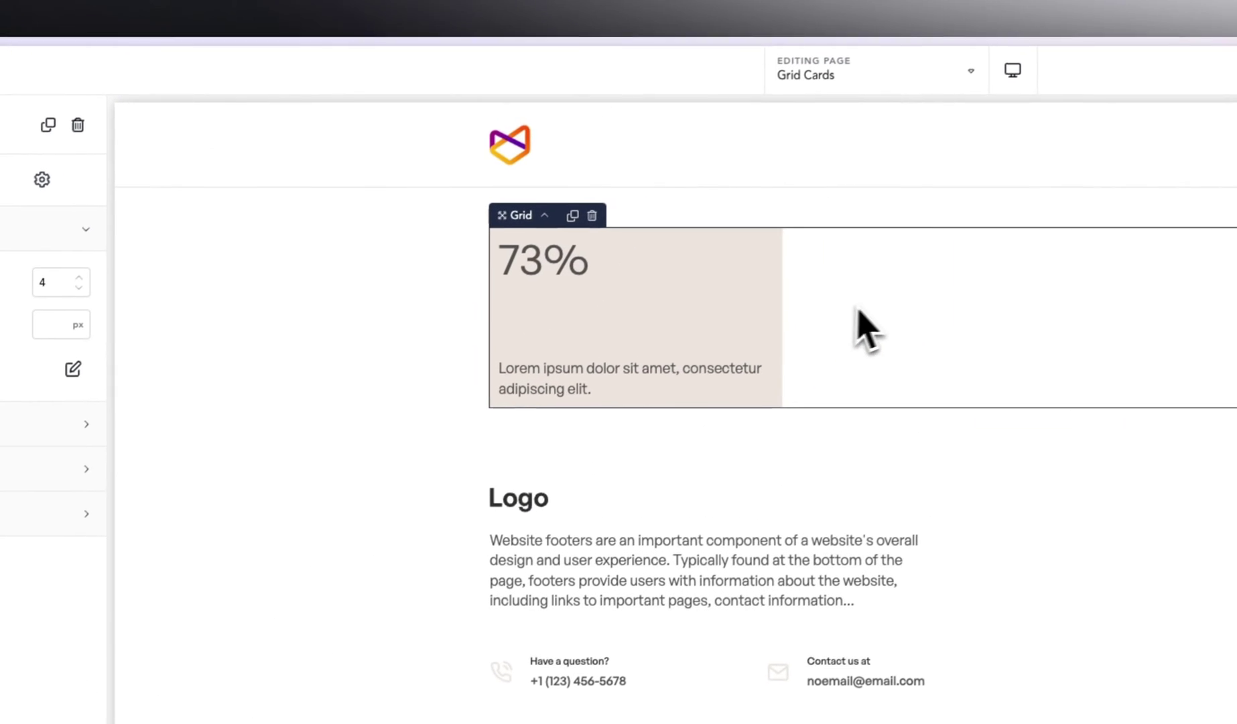
Step: Check the card arrangement in the case study, return to the Breakdance page and duplicate the 73% card twice
click(942, 92)
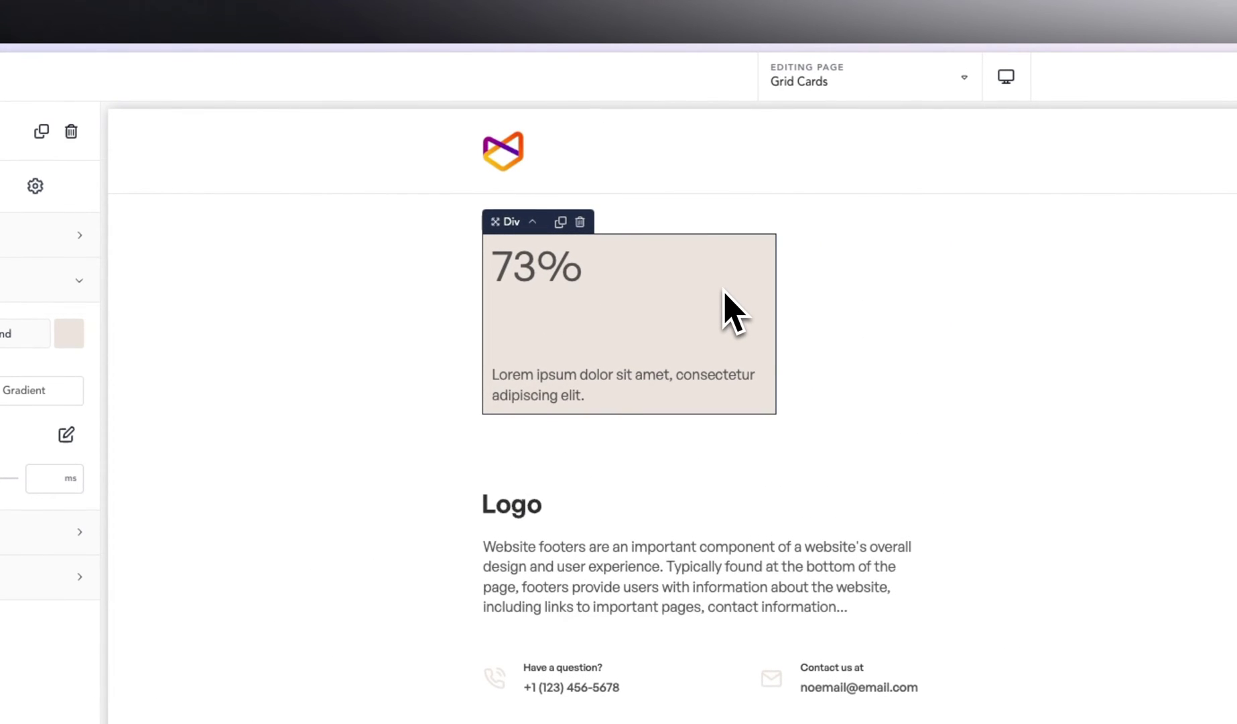
mouse_move(41, 309)
click(124, 251)
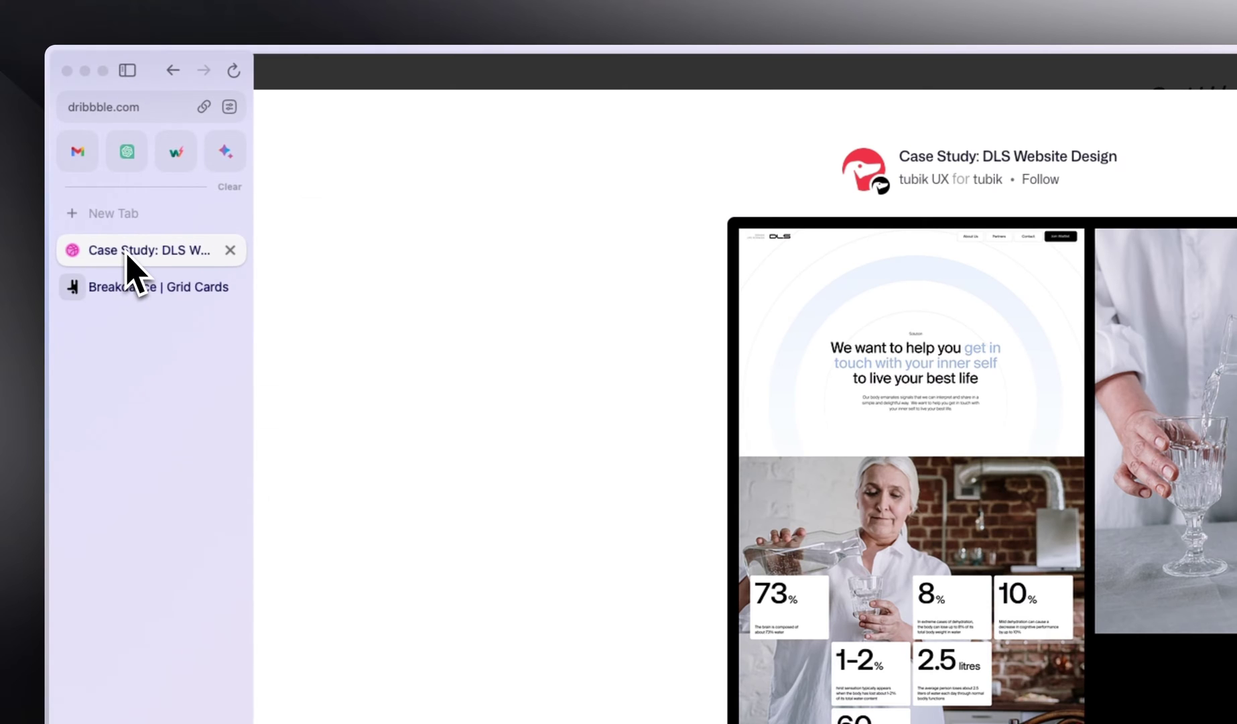
click(132, 281)
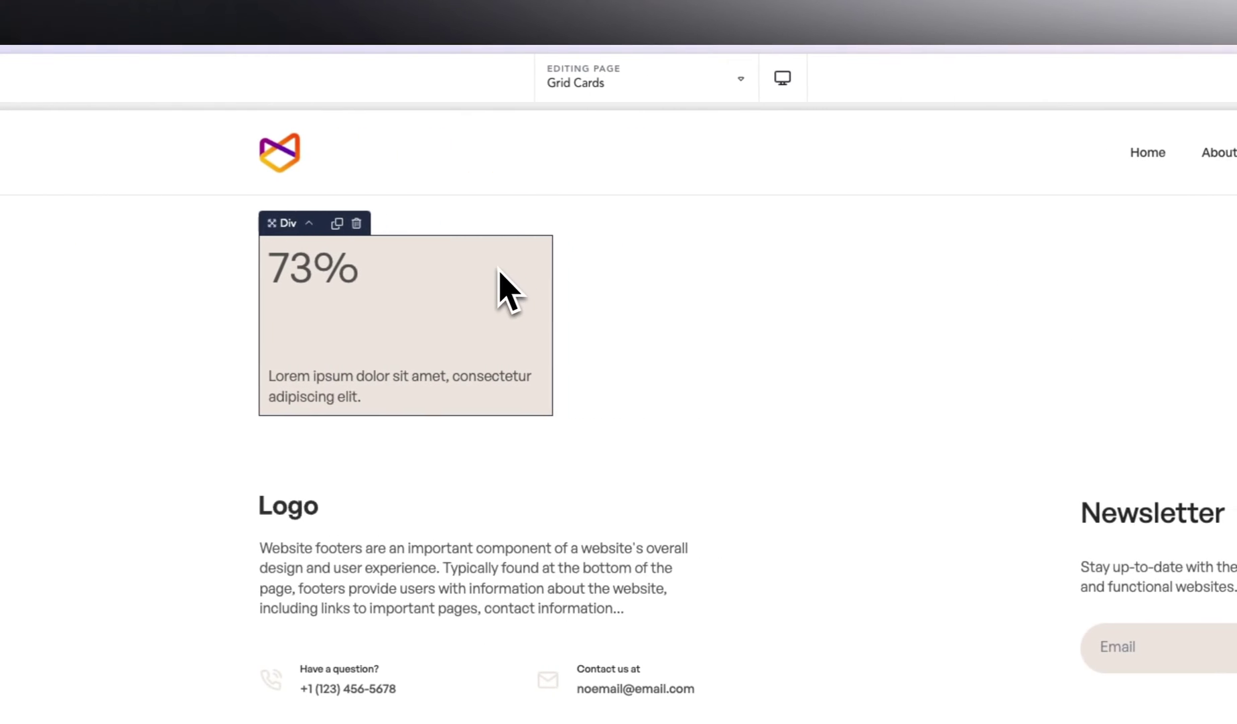
click(337, 223)
click(655, 225)
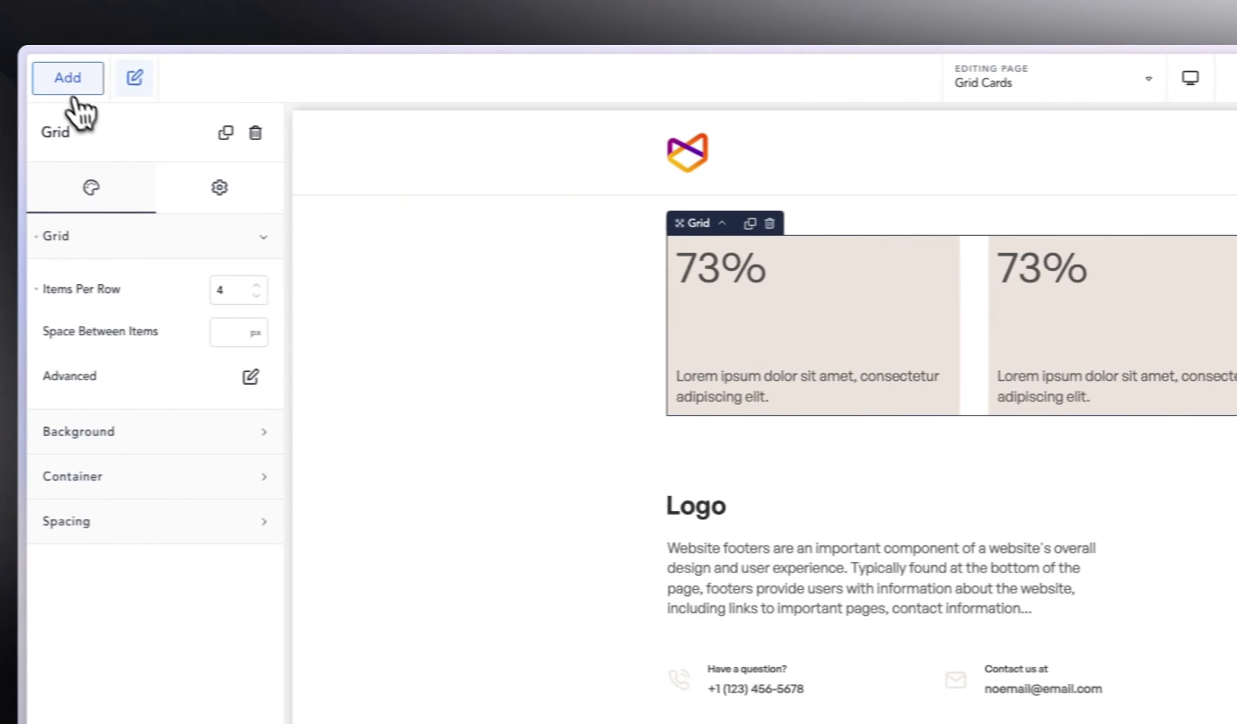
Step: Add an empty div to the grid and move it to the second cell of the first row
click(71, 79)
click(171, 449)
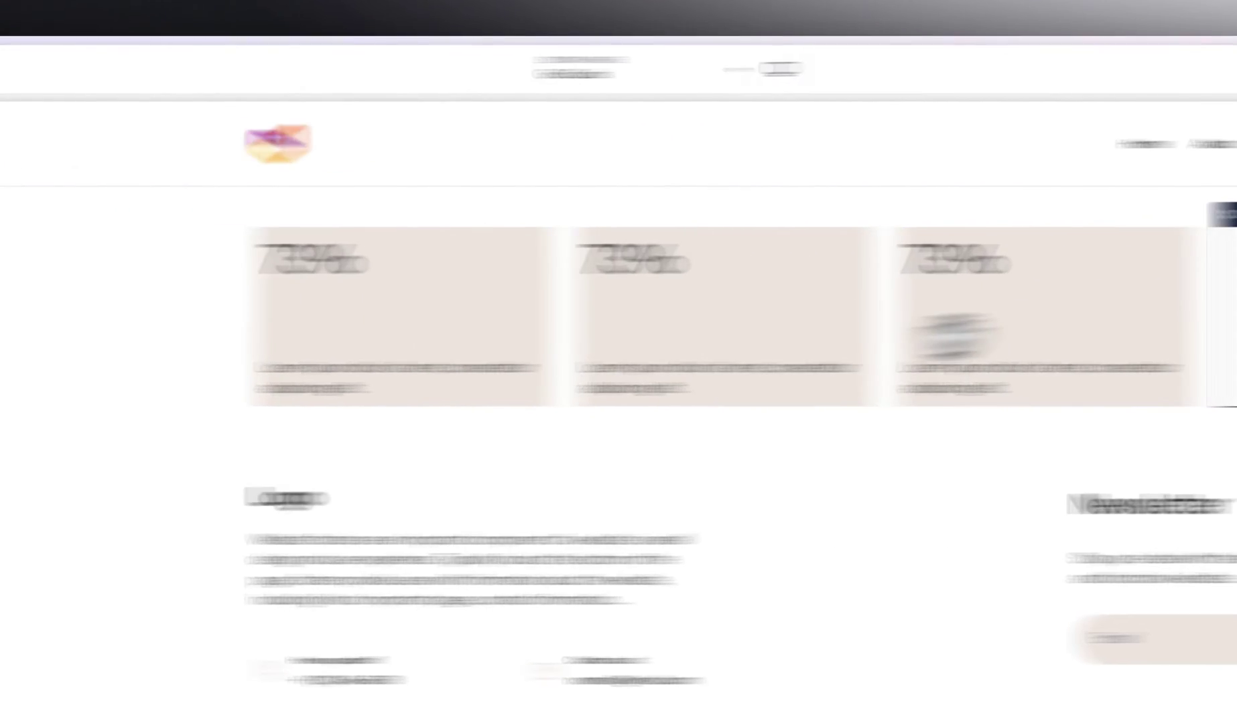
drag(536, 298, 545, 301)
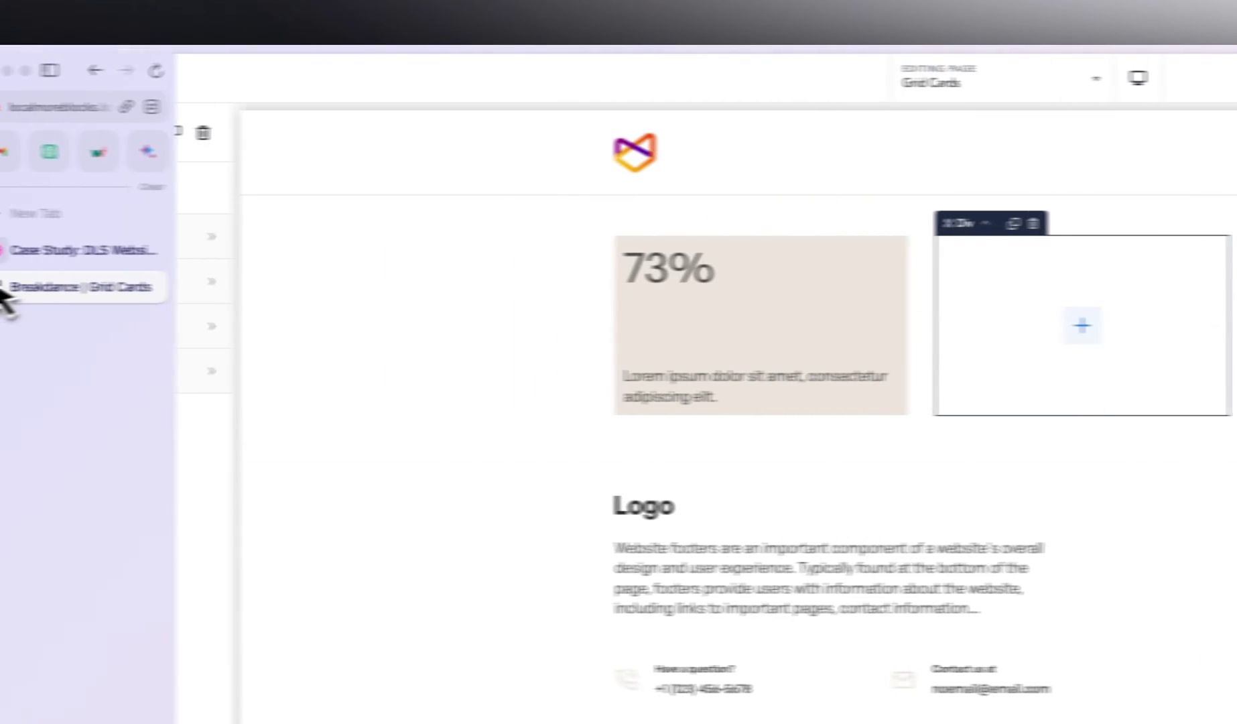
Step: Compare the card gaps with the case study and reduce the grid's Space Between Items on the Breakdance page
click(73, 249)
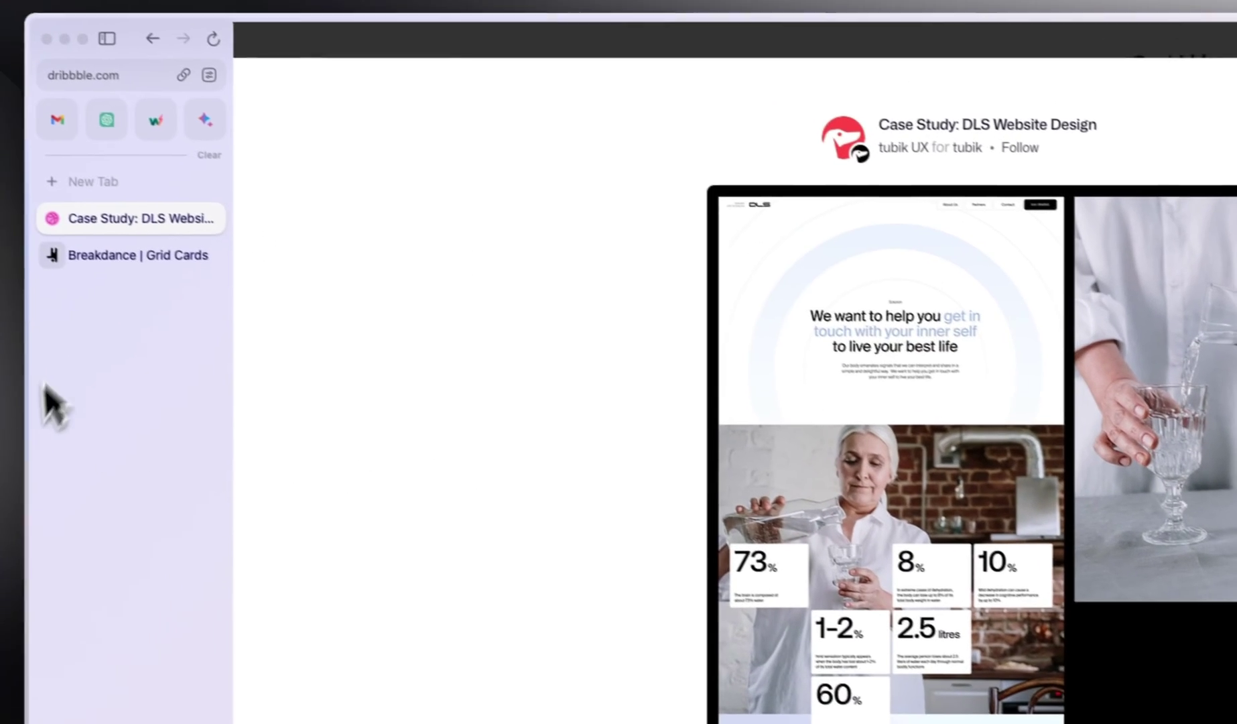
click(119, 268)
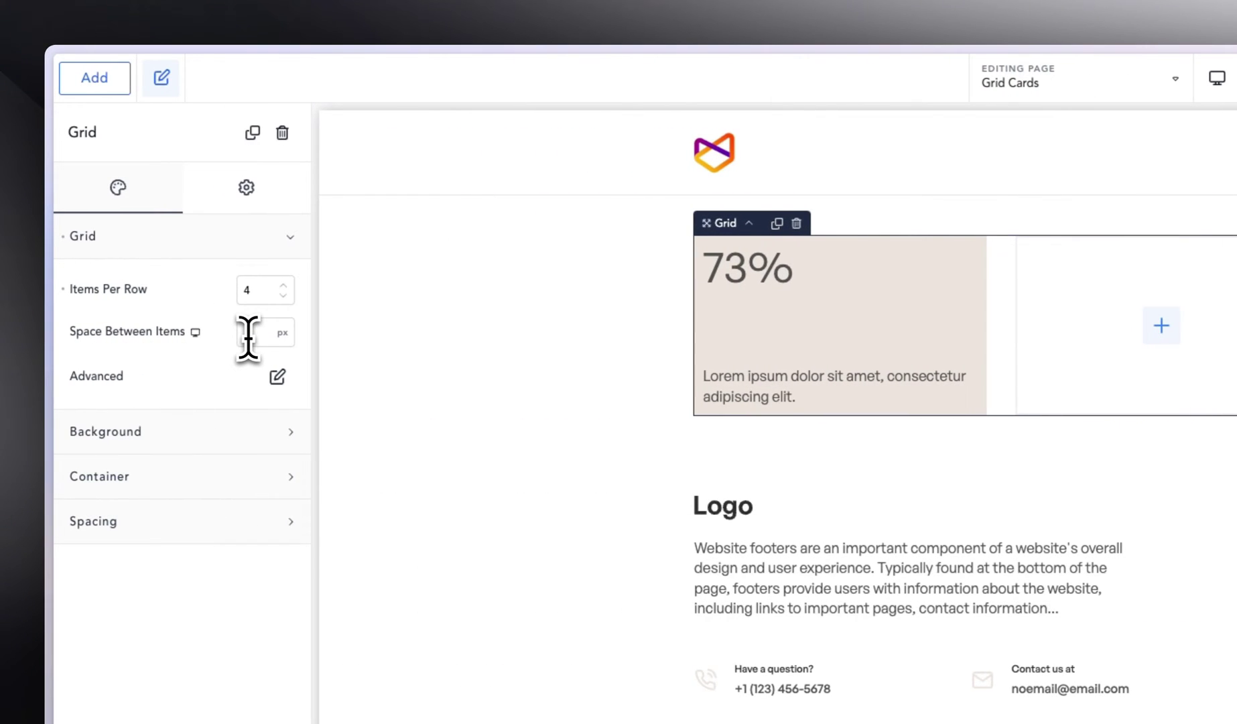
click(636, 308)
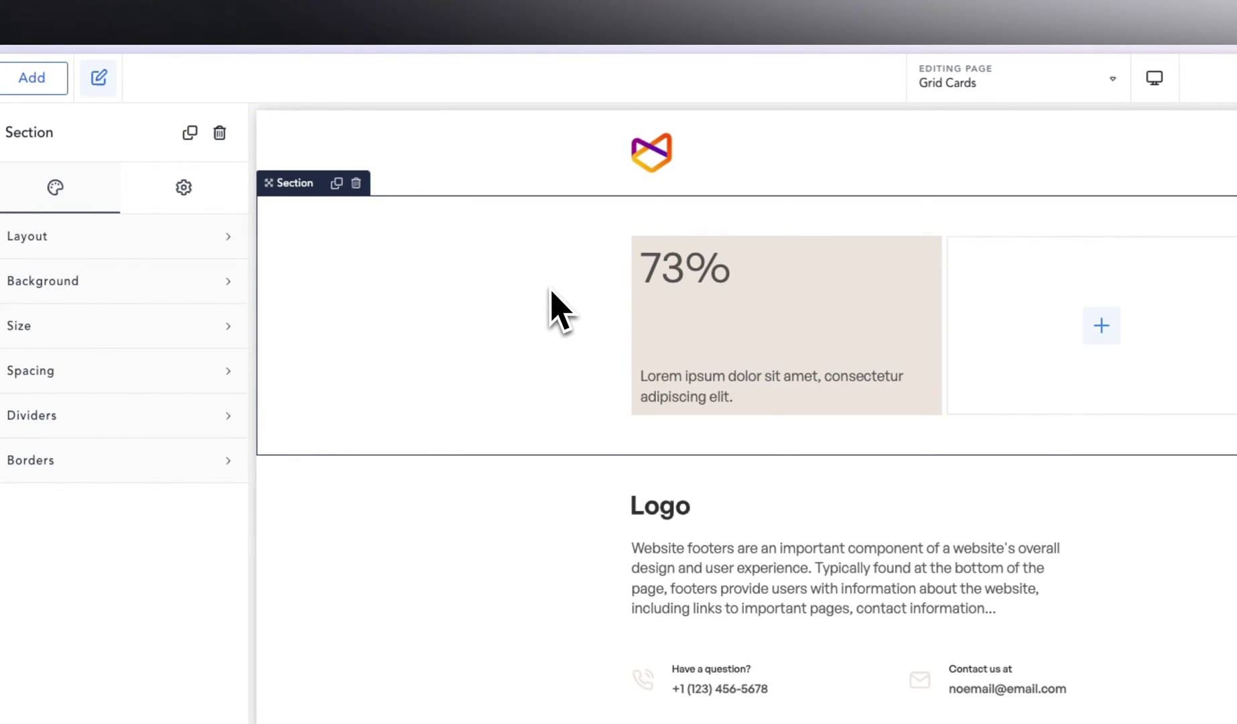
Step: Check the case study's second row and duplicate the first row's last card twice on the Breakdance page
mouse_move(143, 309)
click(155, 255)
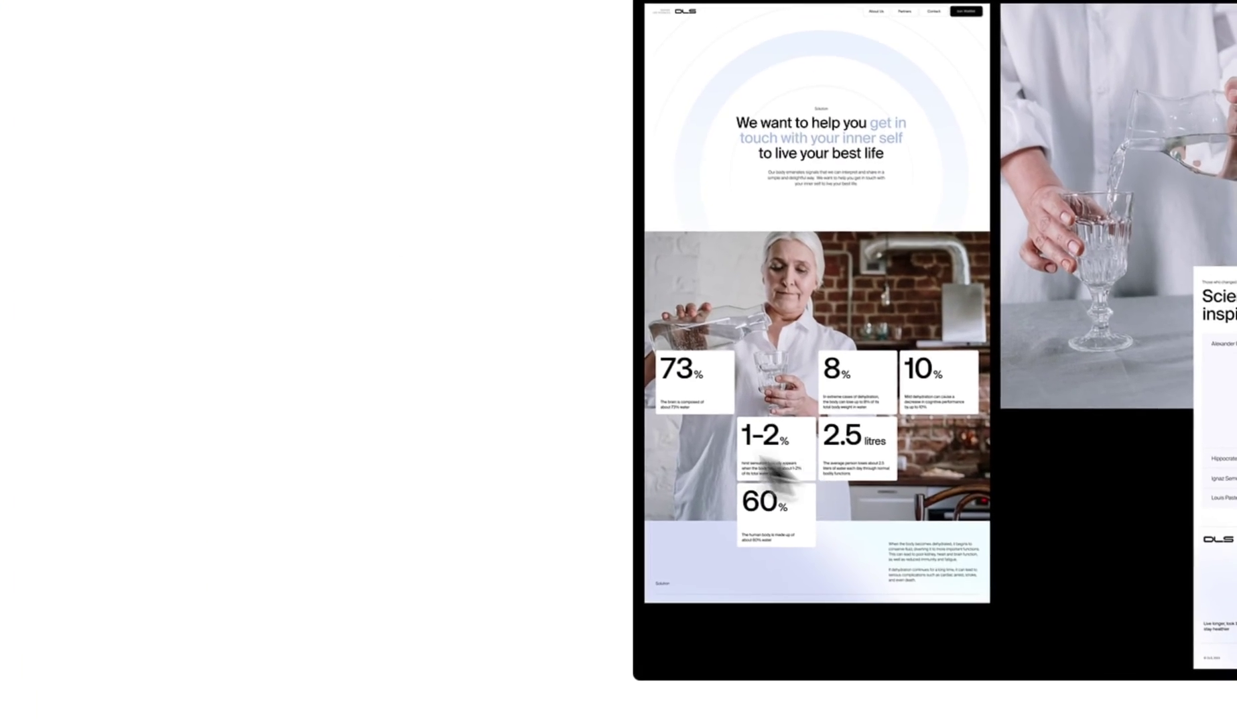
mouse_move(39, 387)
click(144, 279)
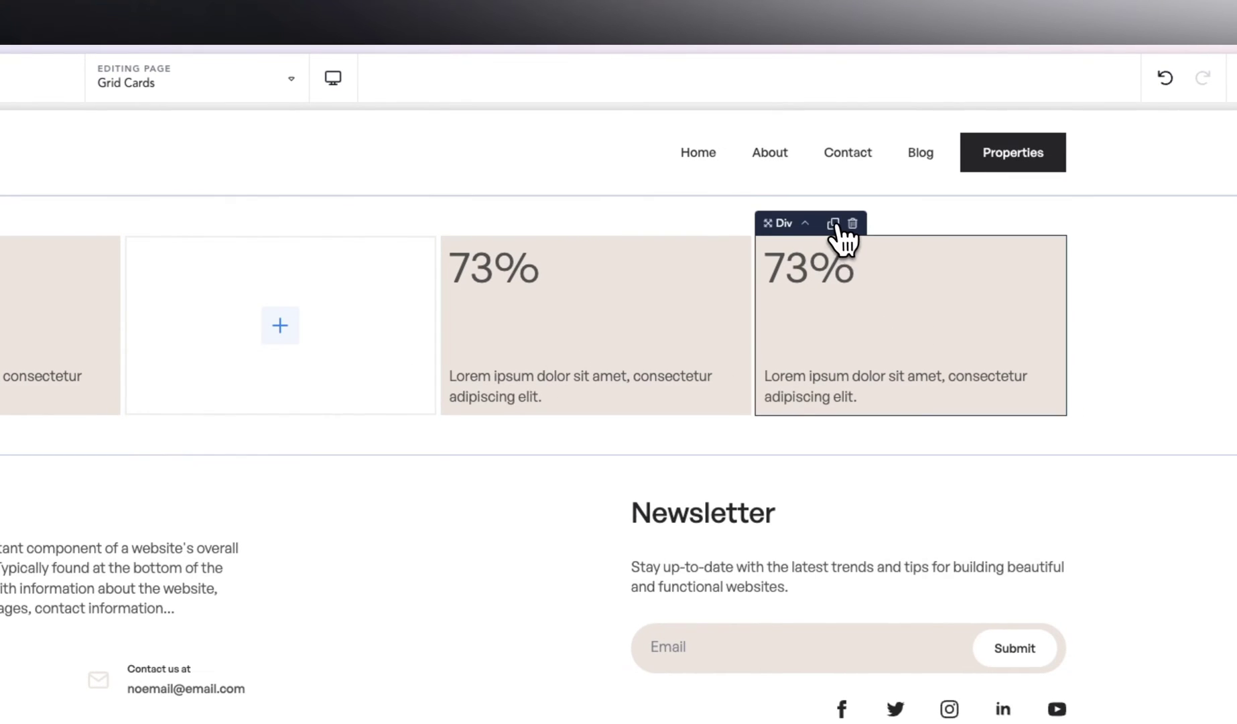
click(833, 223)
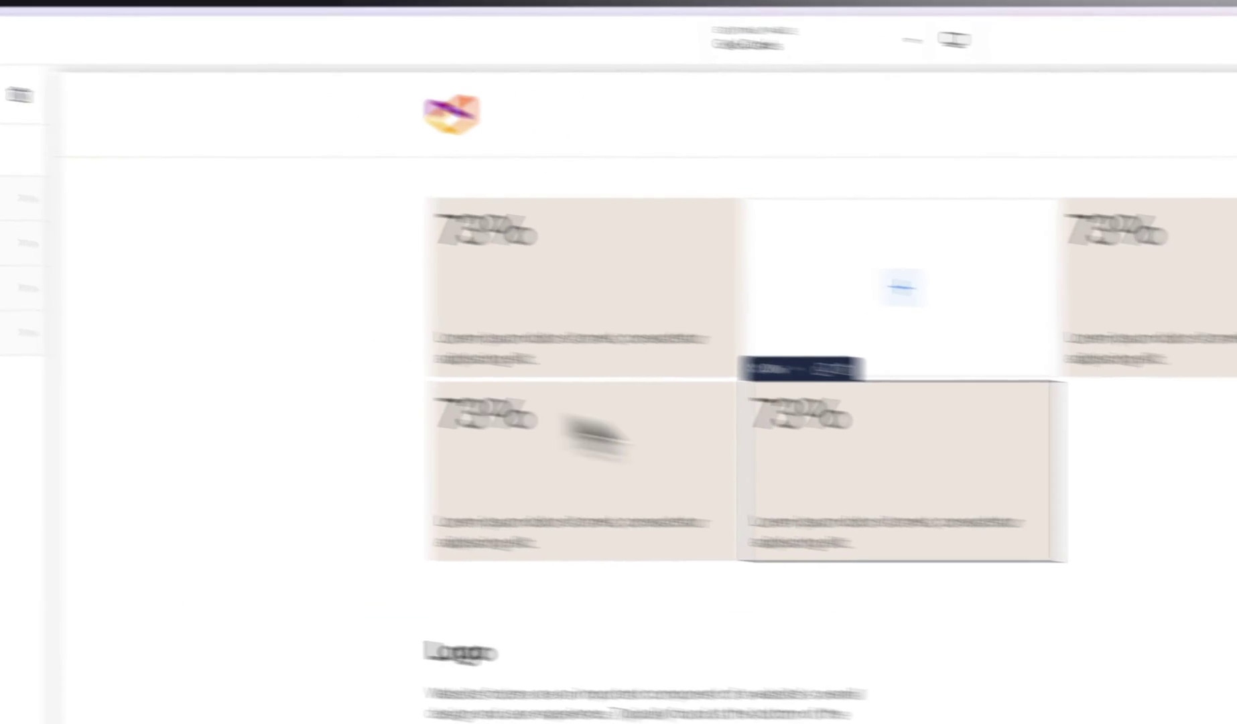
Step: Add an empty div to the end of the grid's second row and duplicate it
click(1038, 377)
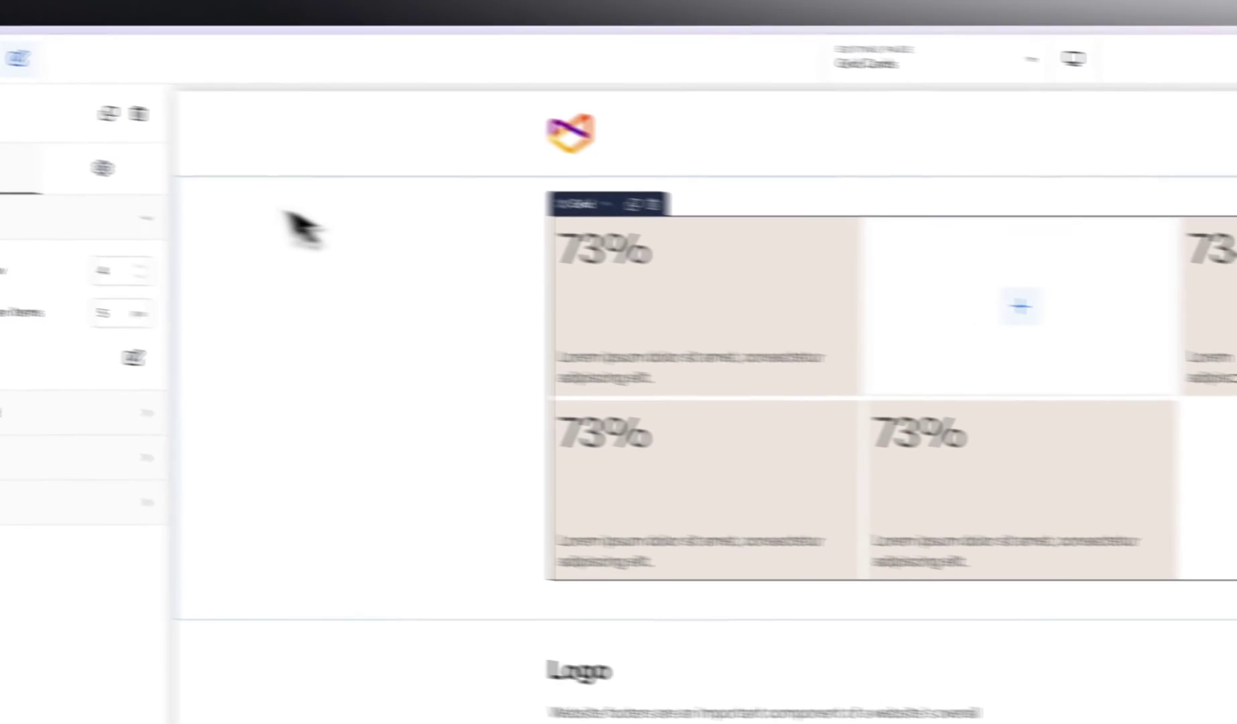
click(108, 89)
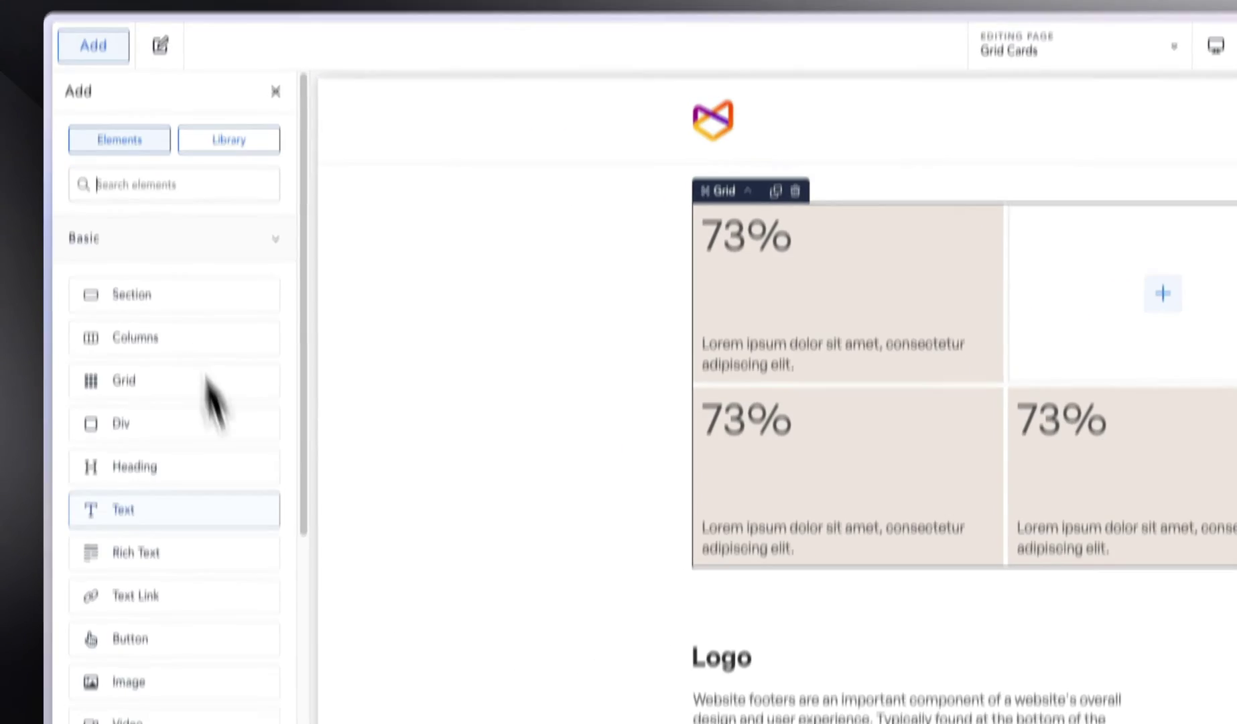
click(128, 335)
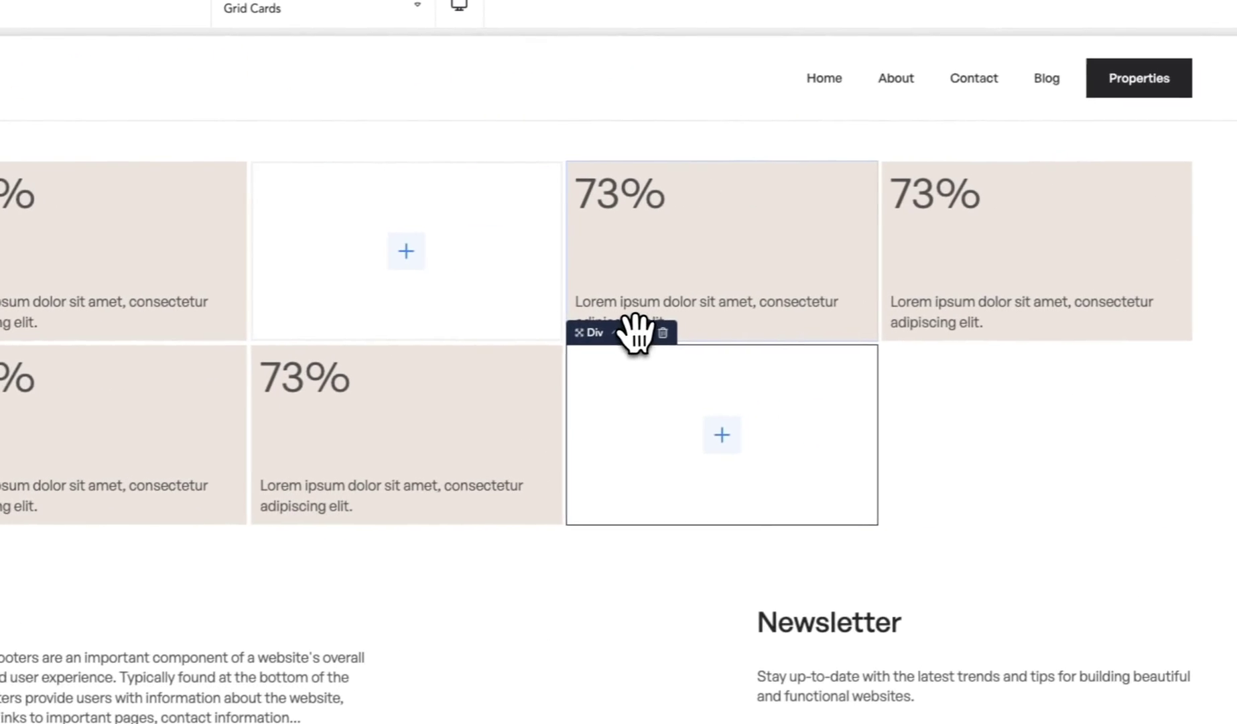
click(631, 335)
Step: Rearrange the second row so the two cards fill the middle cells and the empty divs fill the first and last cells
drag(734, 395, 434, 363)
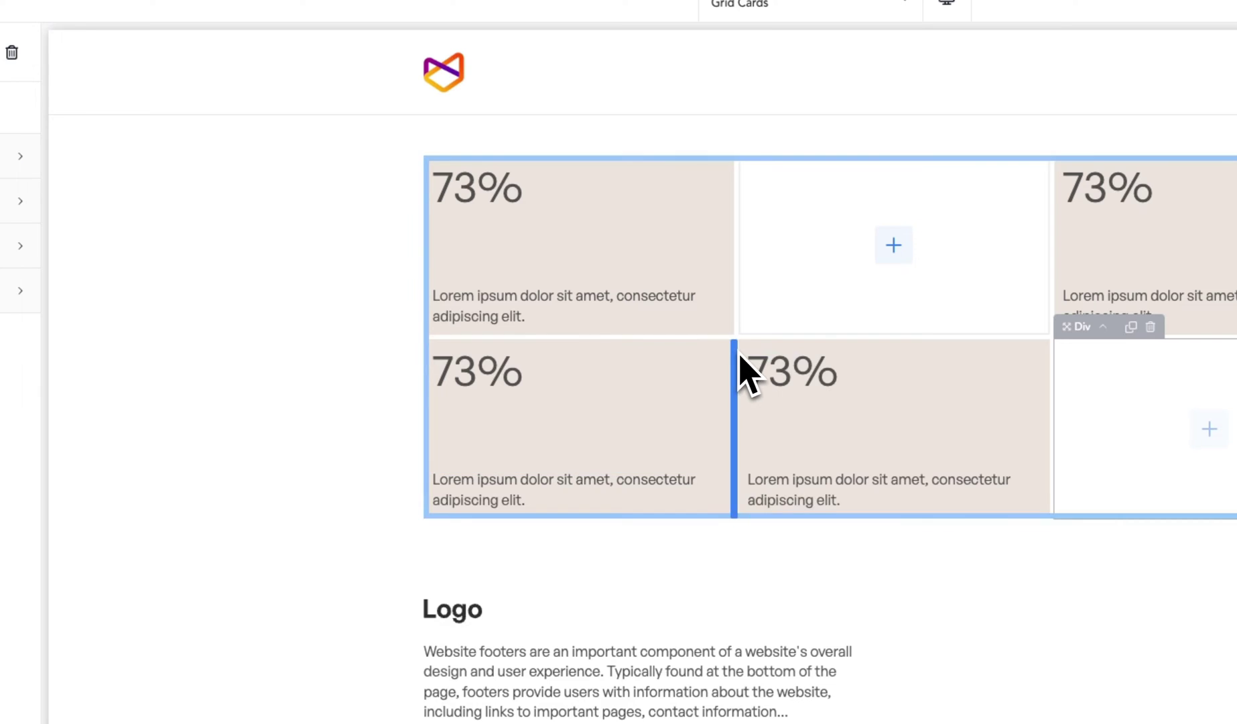
drag(748, 376, 758, 376)
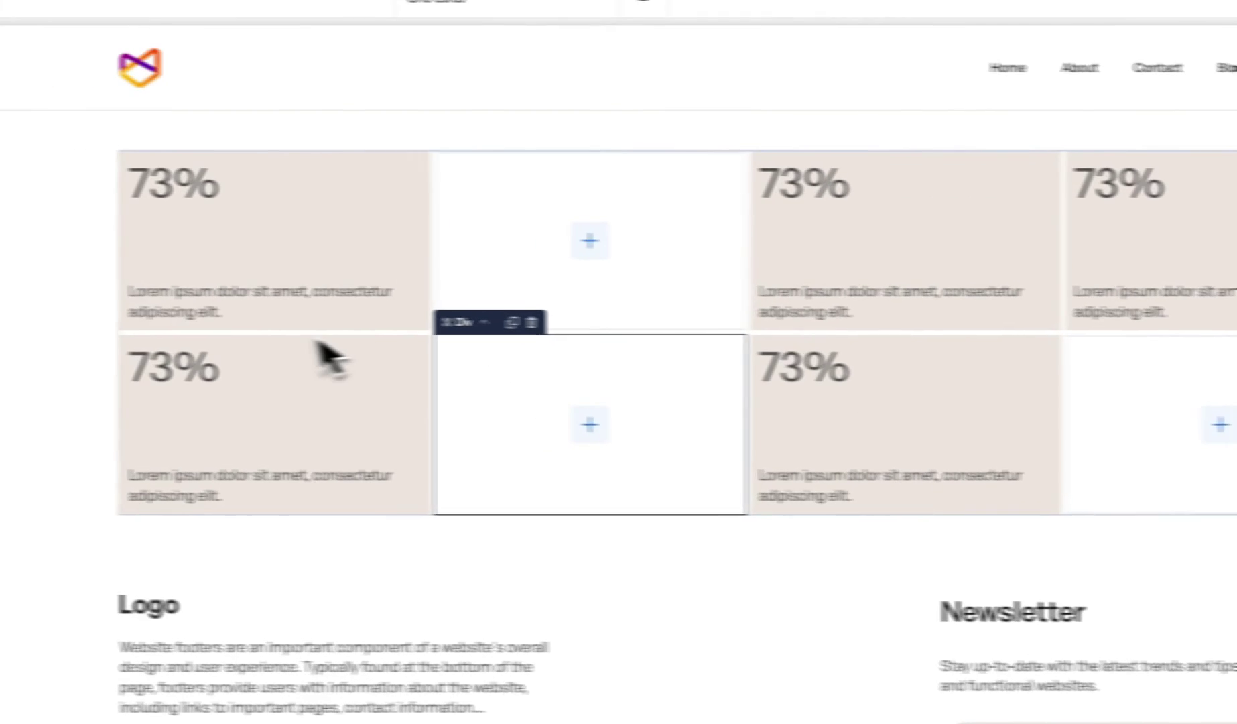
click(30, 374)
drag(30, 374, 211, 377)
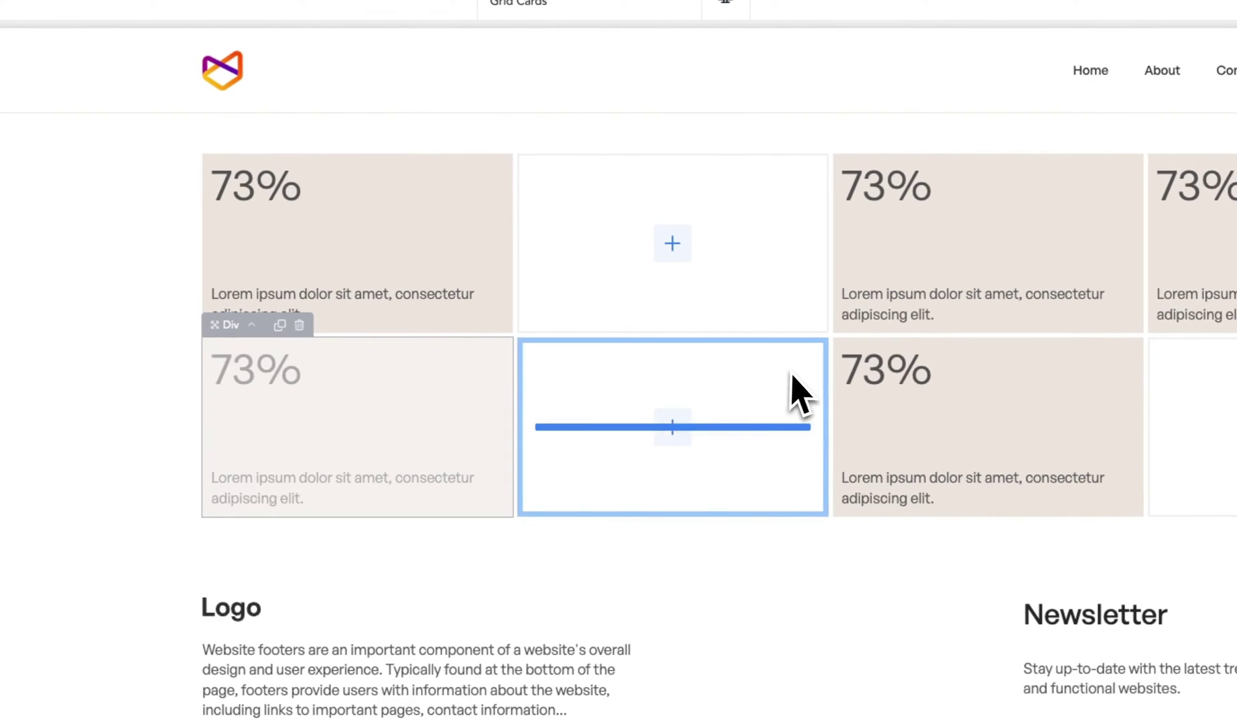
drag(831, 392, 834, 390)
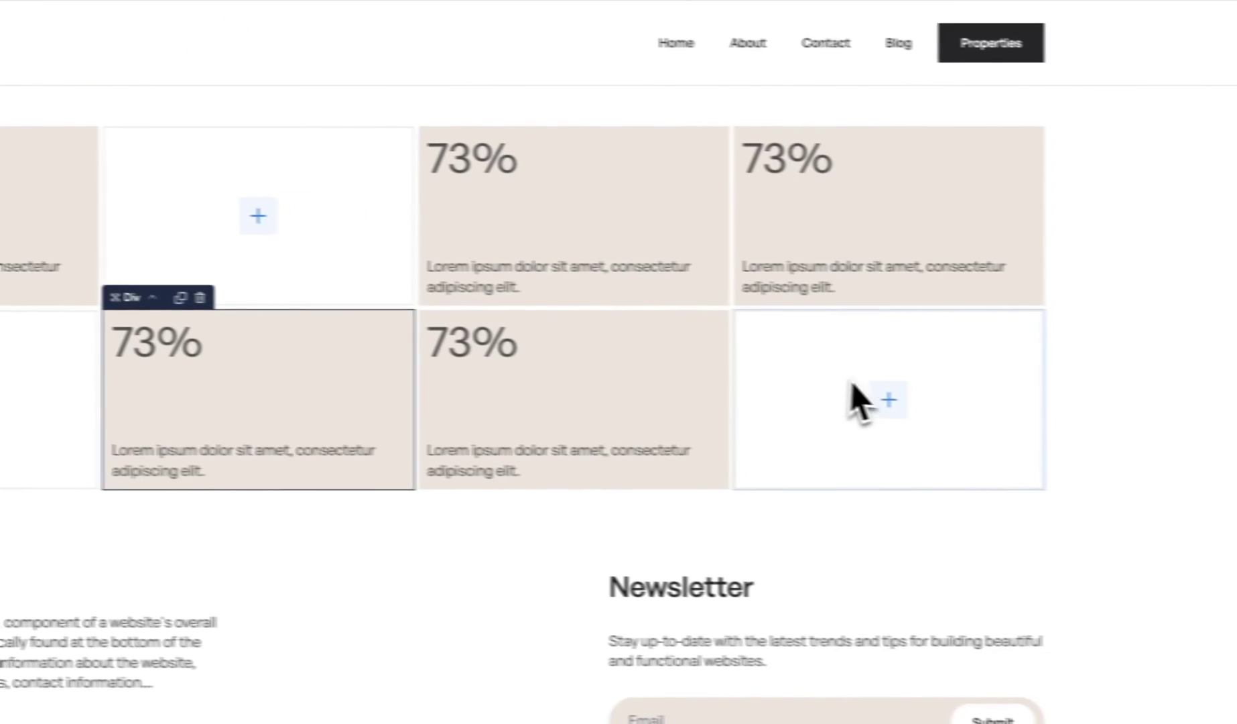
click(856, 396)
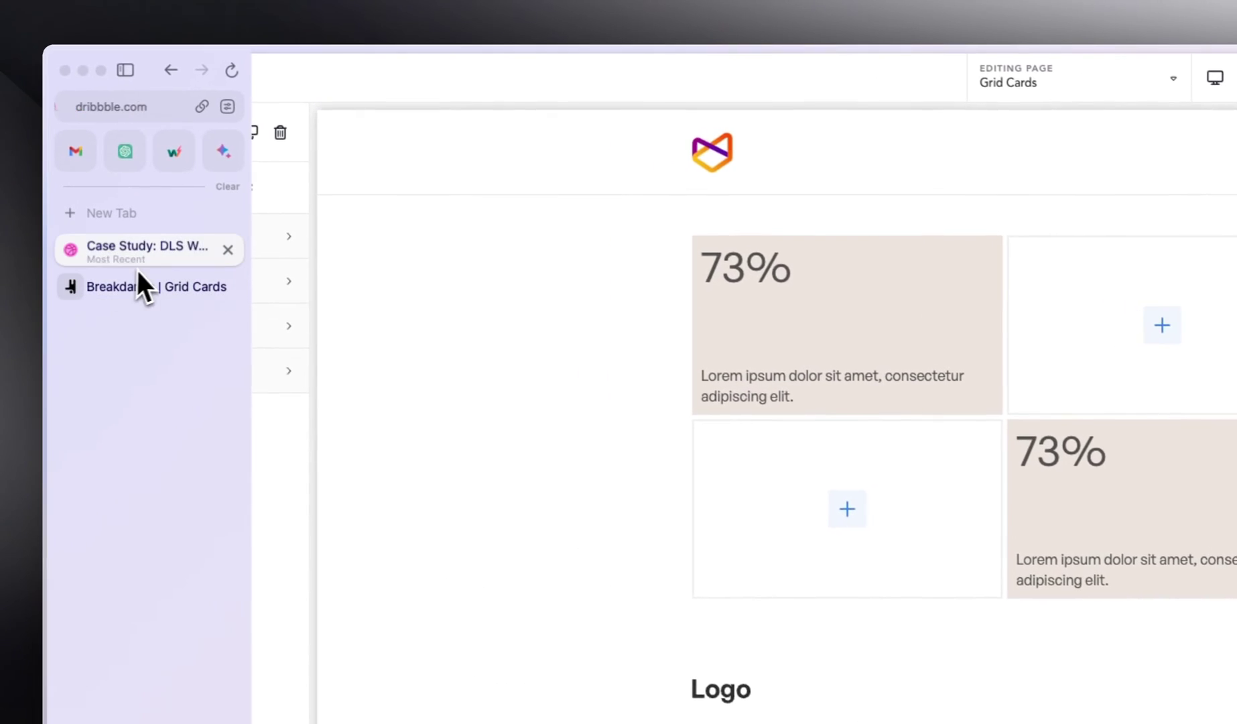
Step: Check the case study's third row, duplicate the second row's right-hand card and move the copy to the third row's first cell
click(144, 261)
click(151, 285)
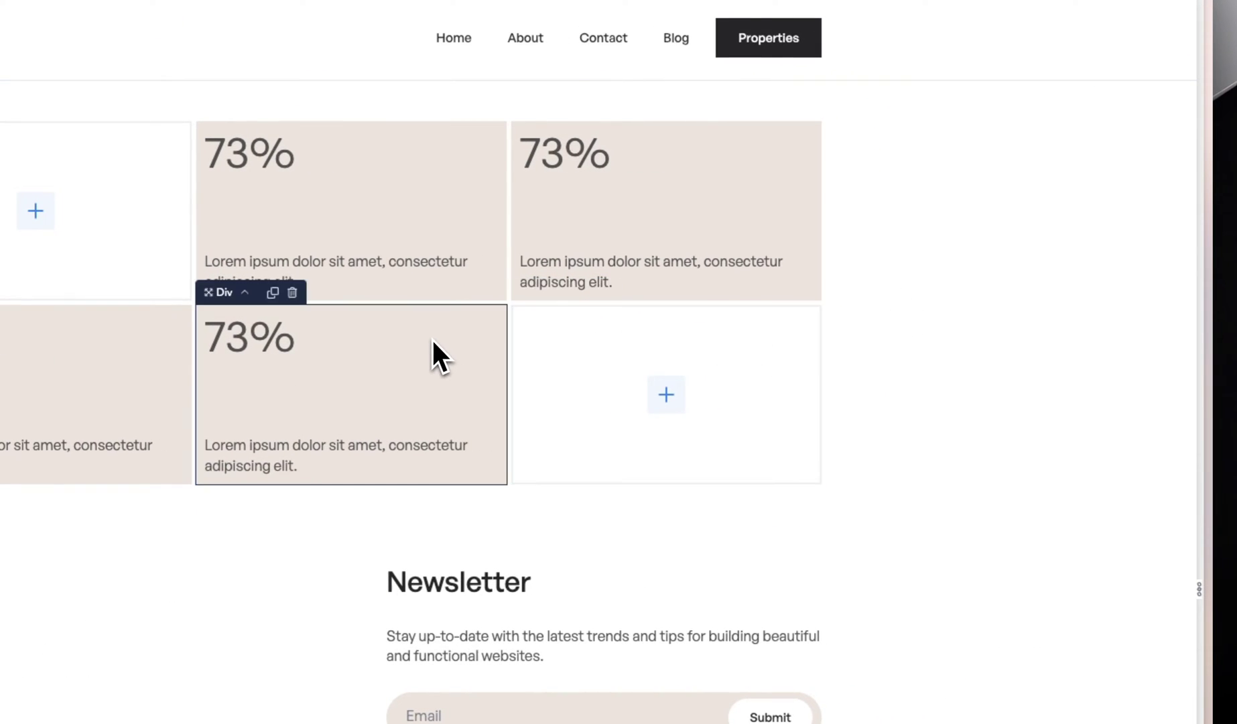
click(272, 292)
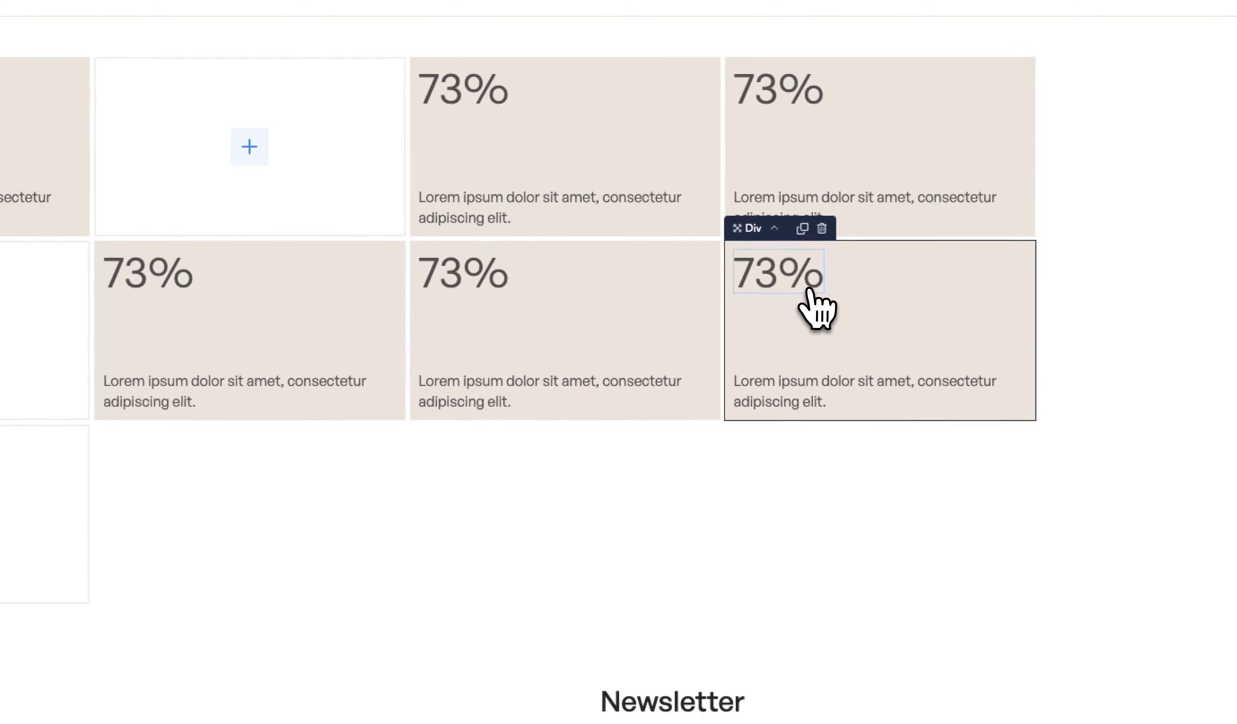
drag(897, 305, 125, 522)
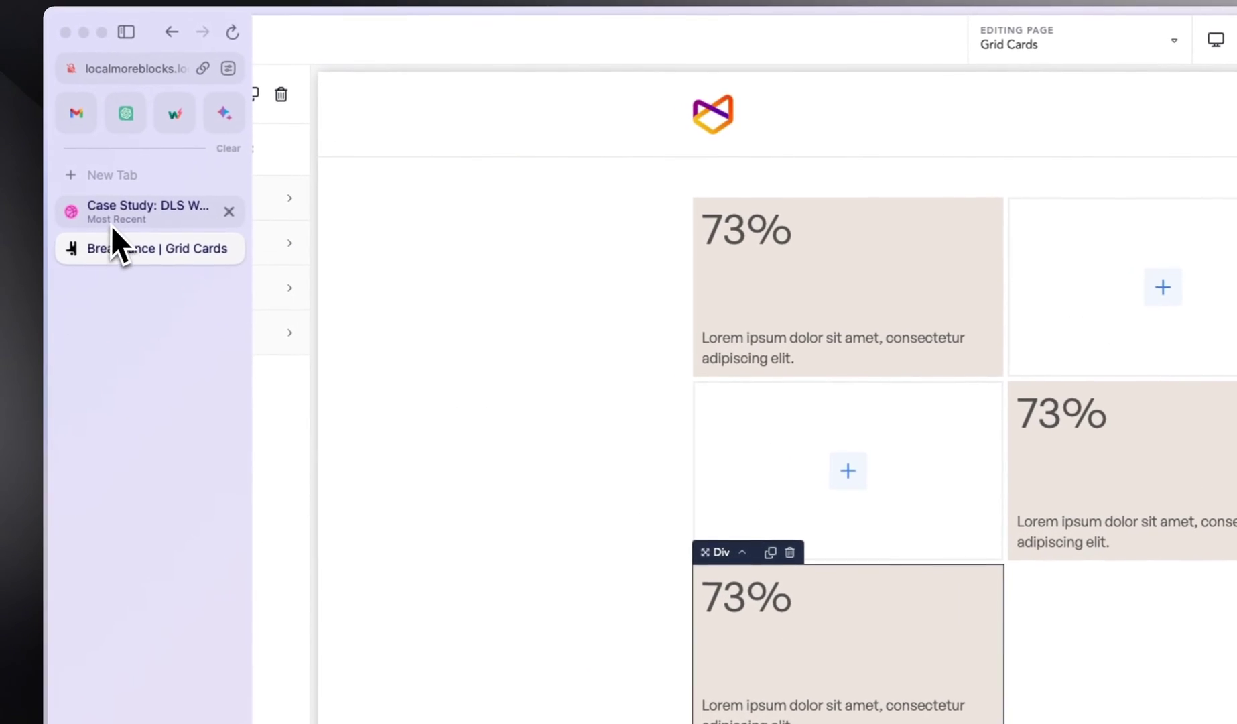
Step: Check the case study's third row and place a duplicated empty div before the card in the Breakdance grid's third row
click(110, 218)
click(137, 260)
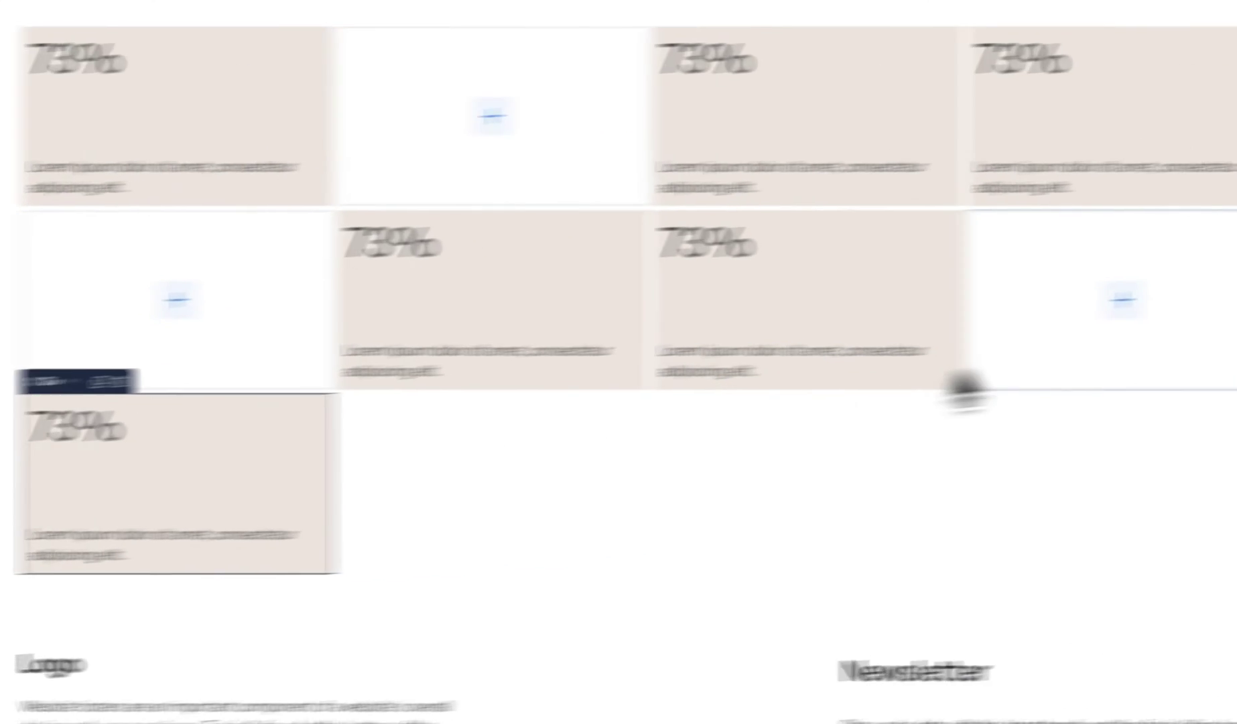
click(904, 364)
click(827, 215)
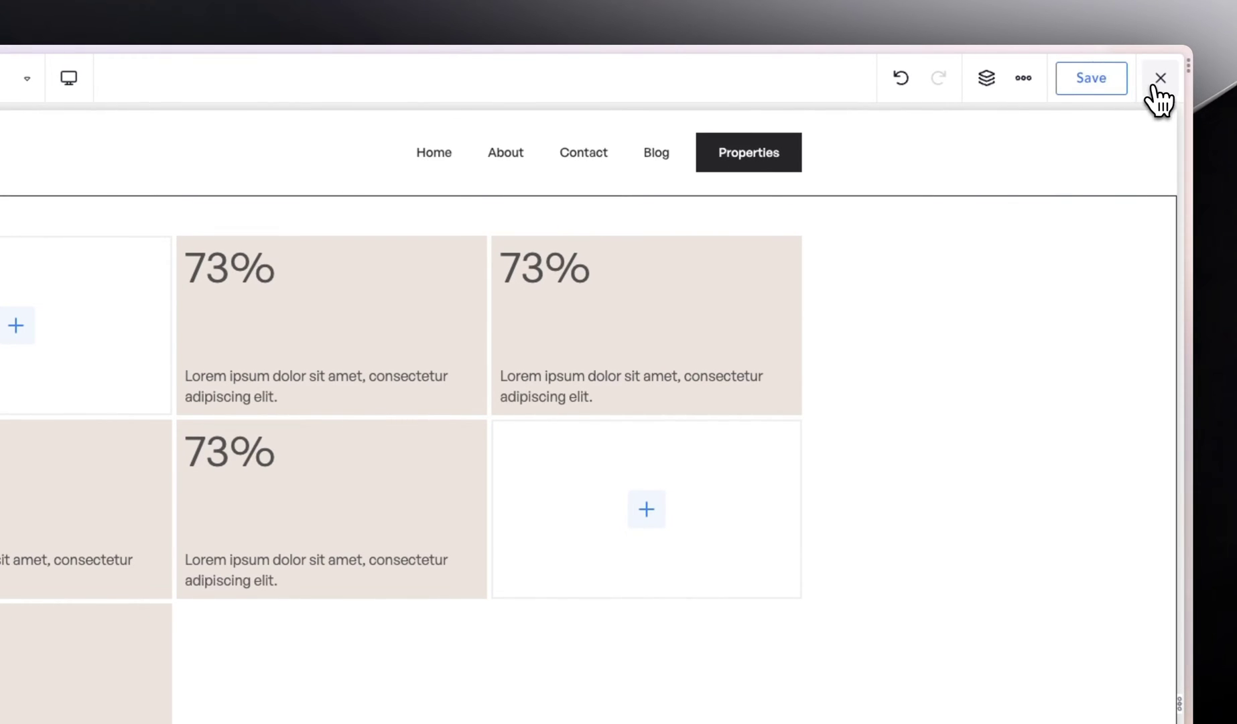
Step: Open the Grid Cards page on the front end and compare its staggered card layout with the case study
click(1098, 131)
mouse_move(42, 331)
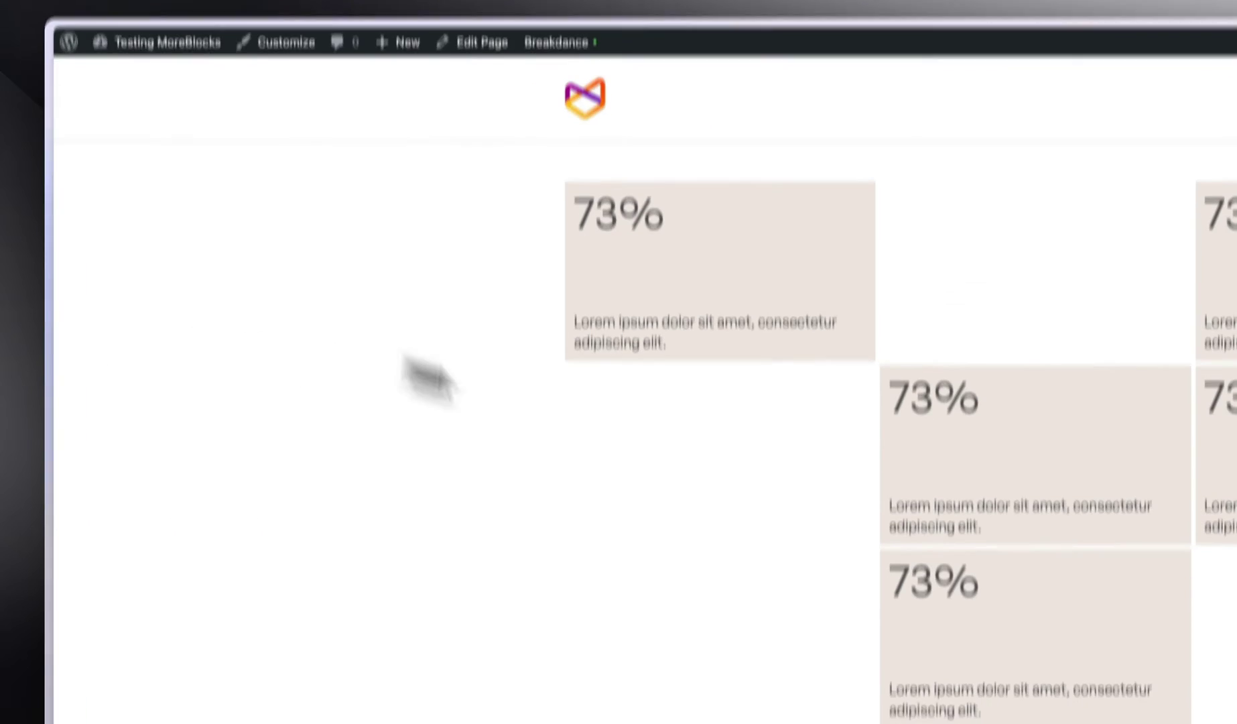
scroll(349, 469, down, 3)
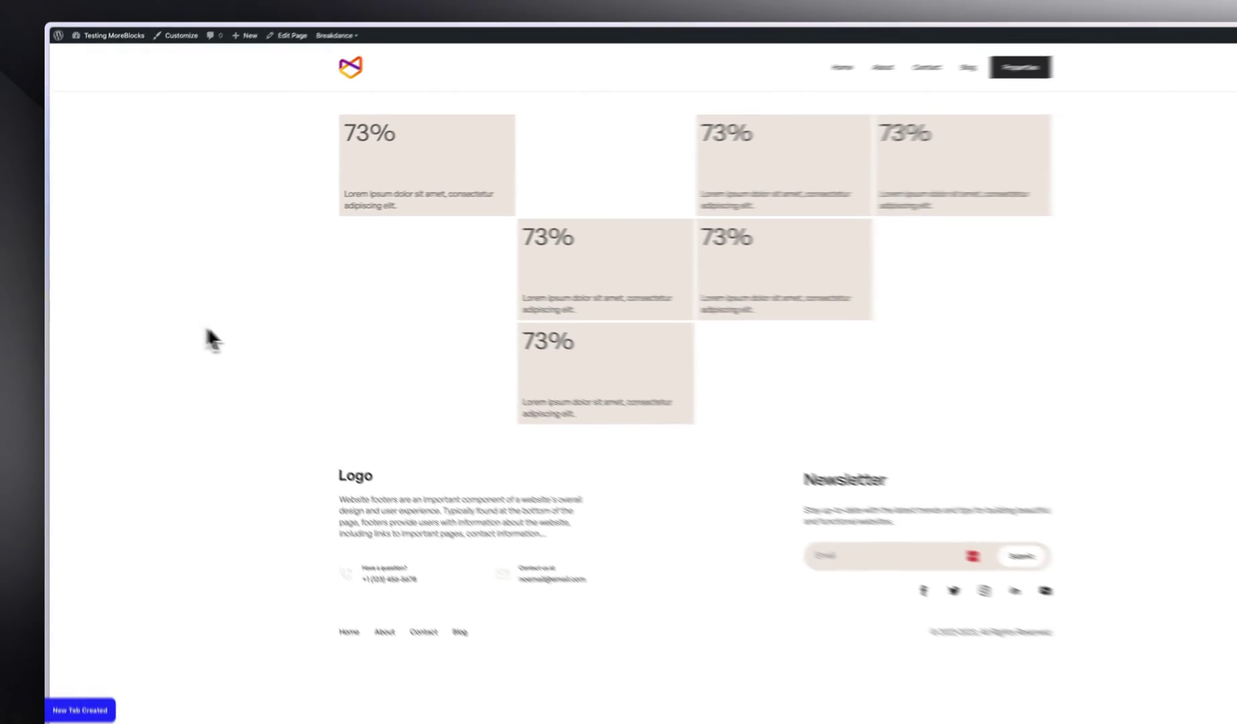
mouse_move(50, 244)
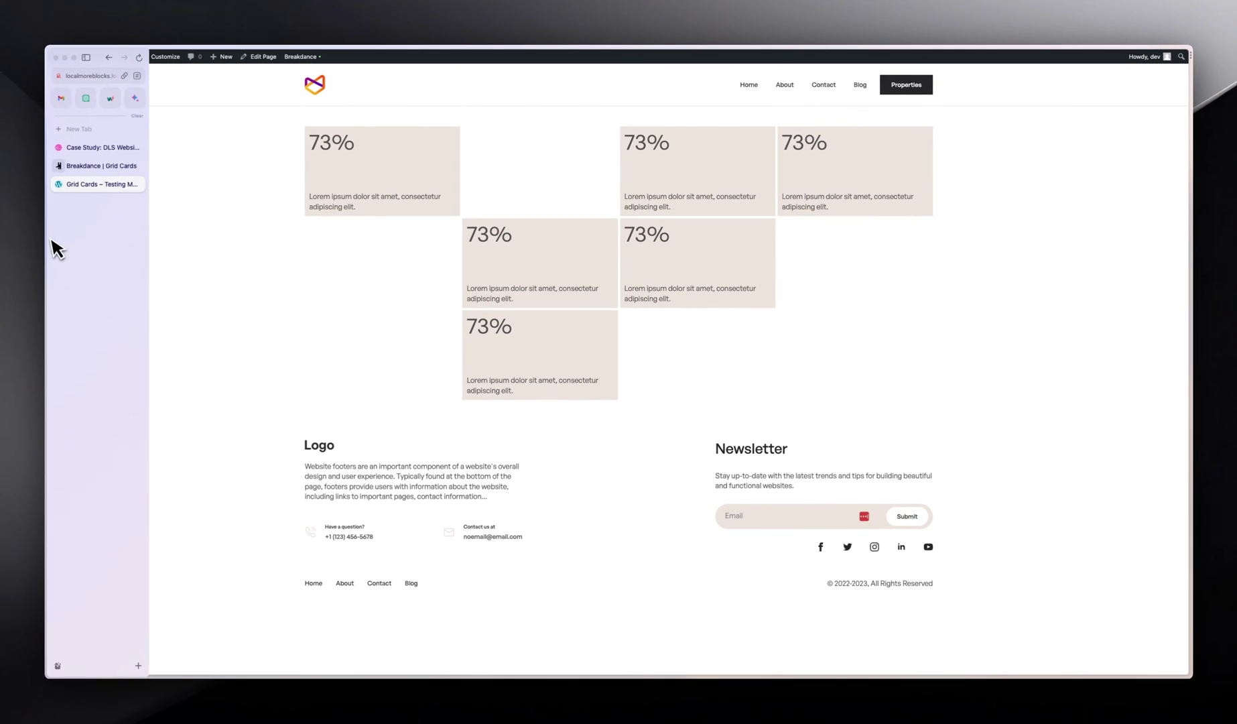
click(97, 165)
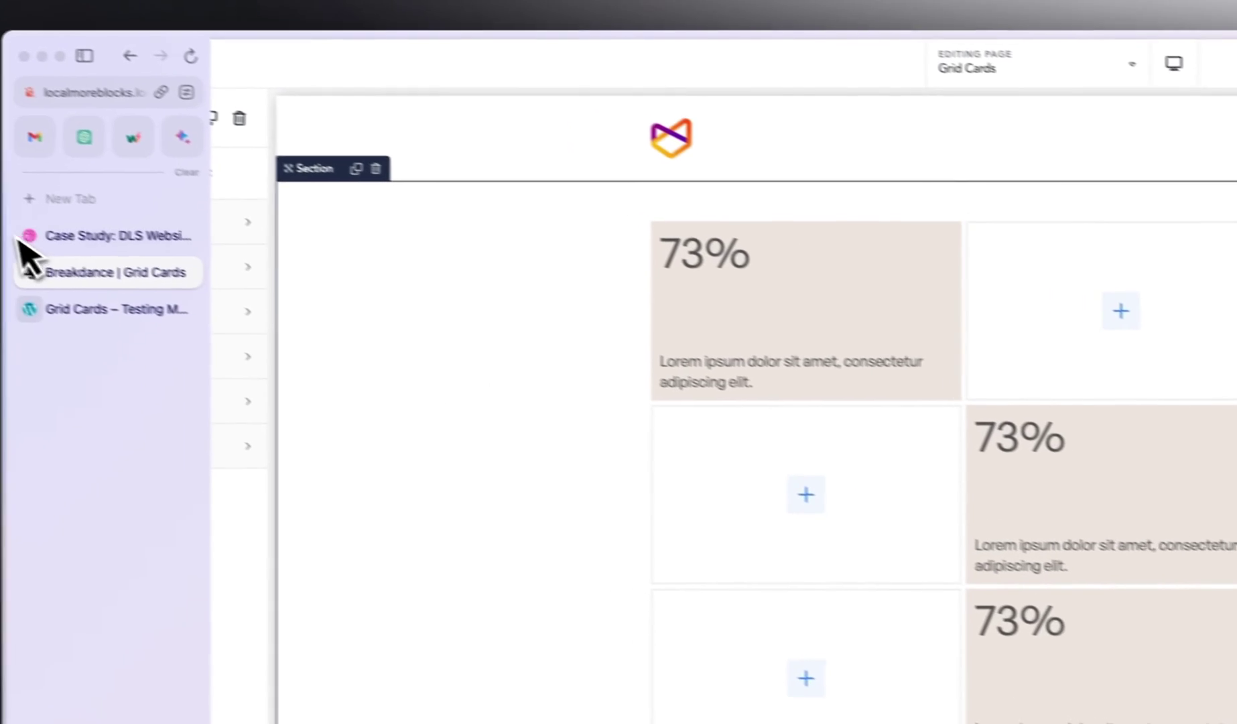
click(110, 257)
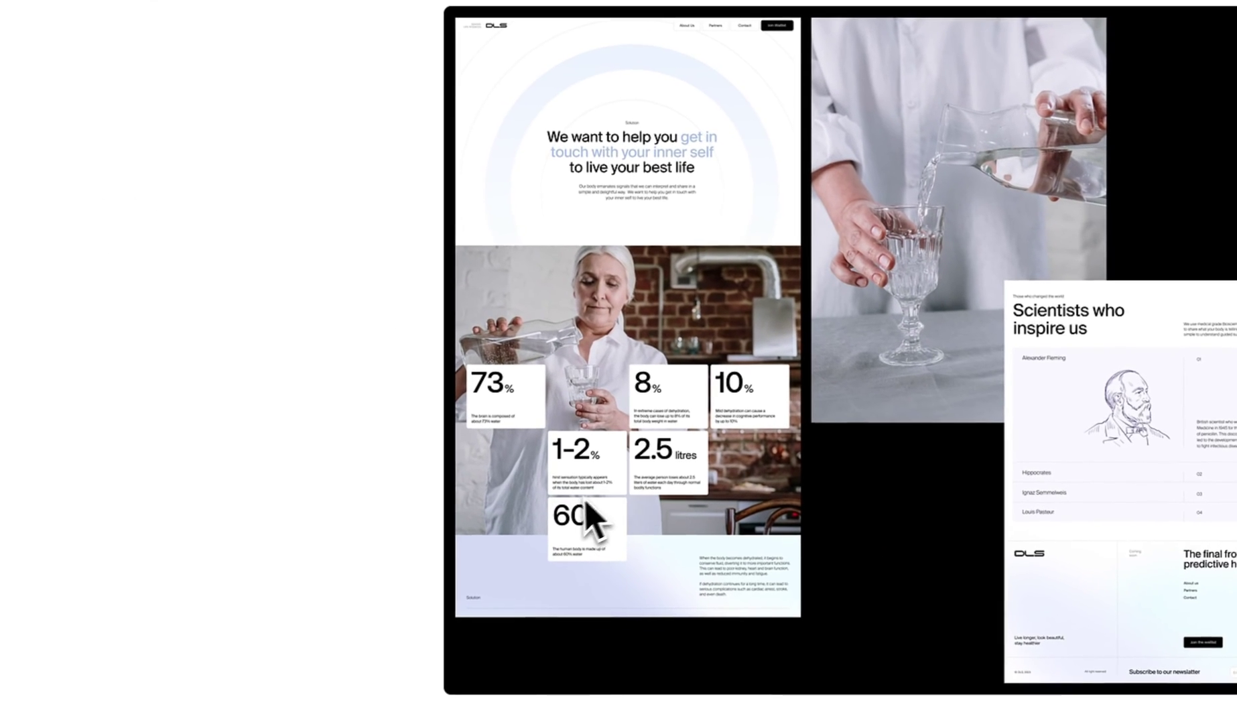
Step: Return to the Breakdance builder and set the section's background to the sunset skyscraper image from the media library
mouse_move(44, 372)
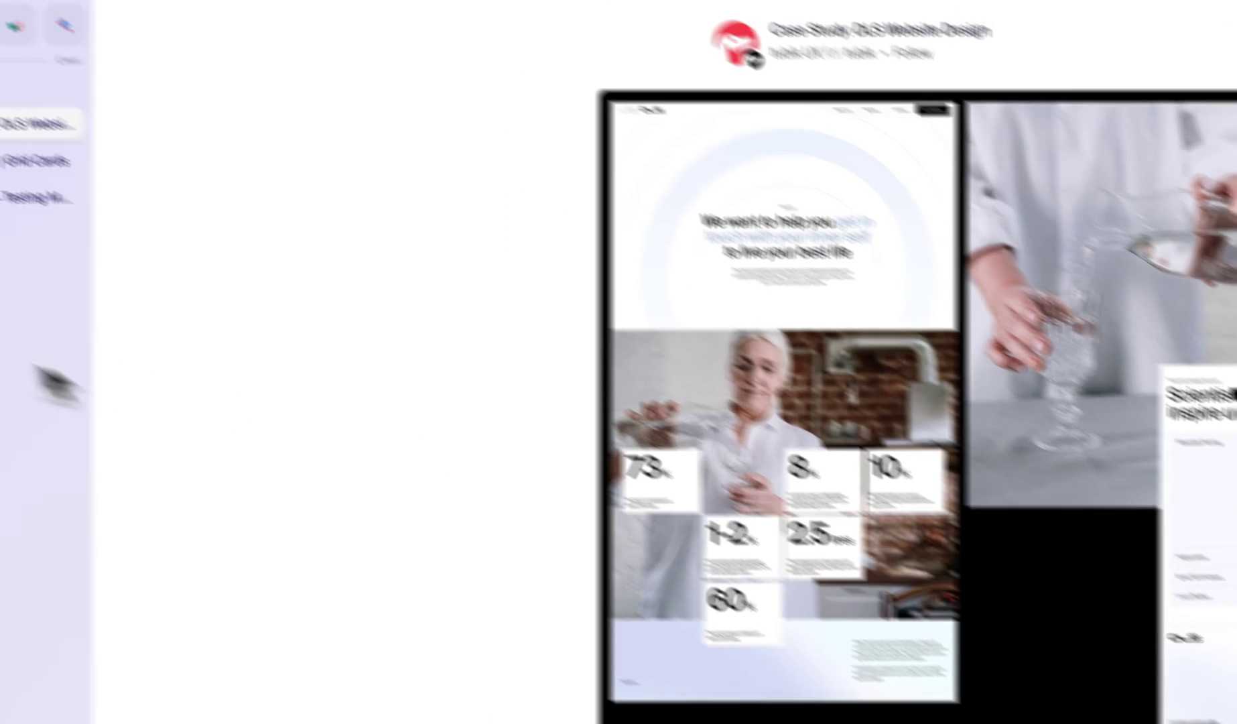
click(112, 224)
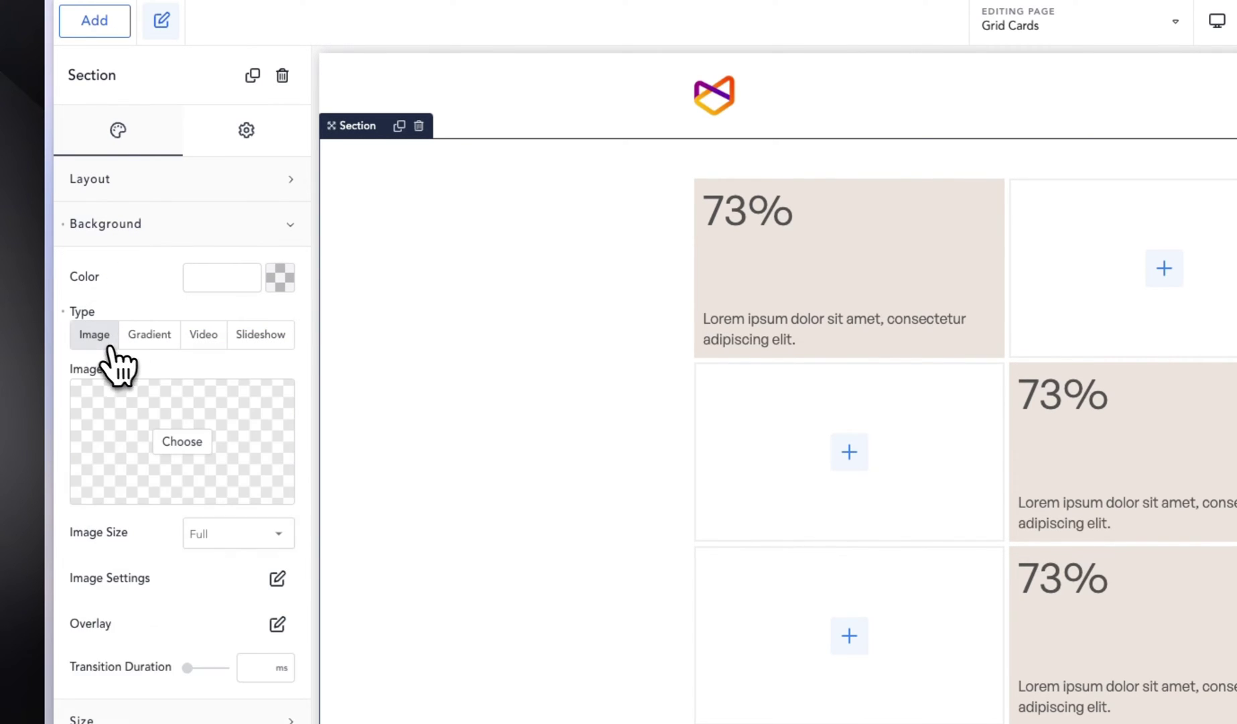
click(176, 441)
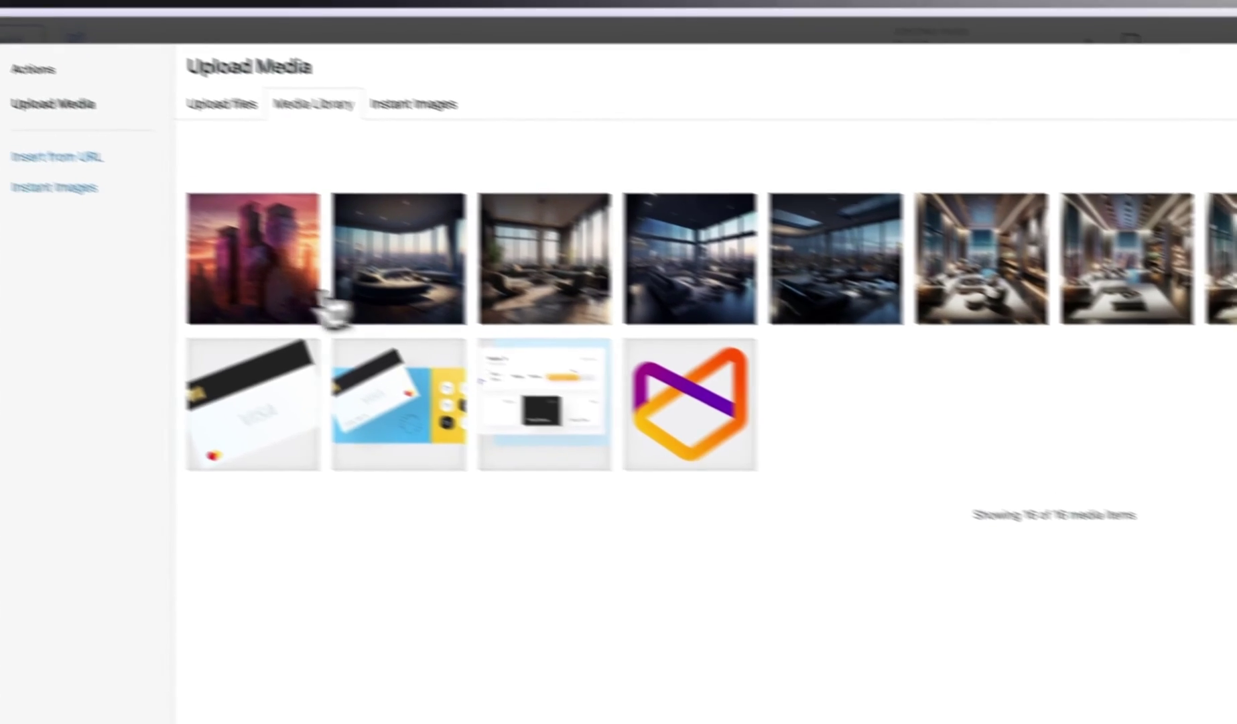
click(264, 295)
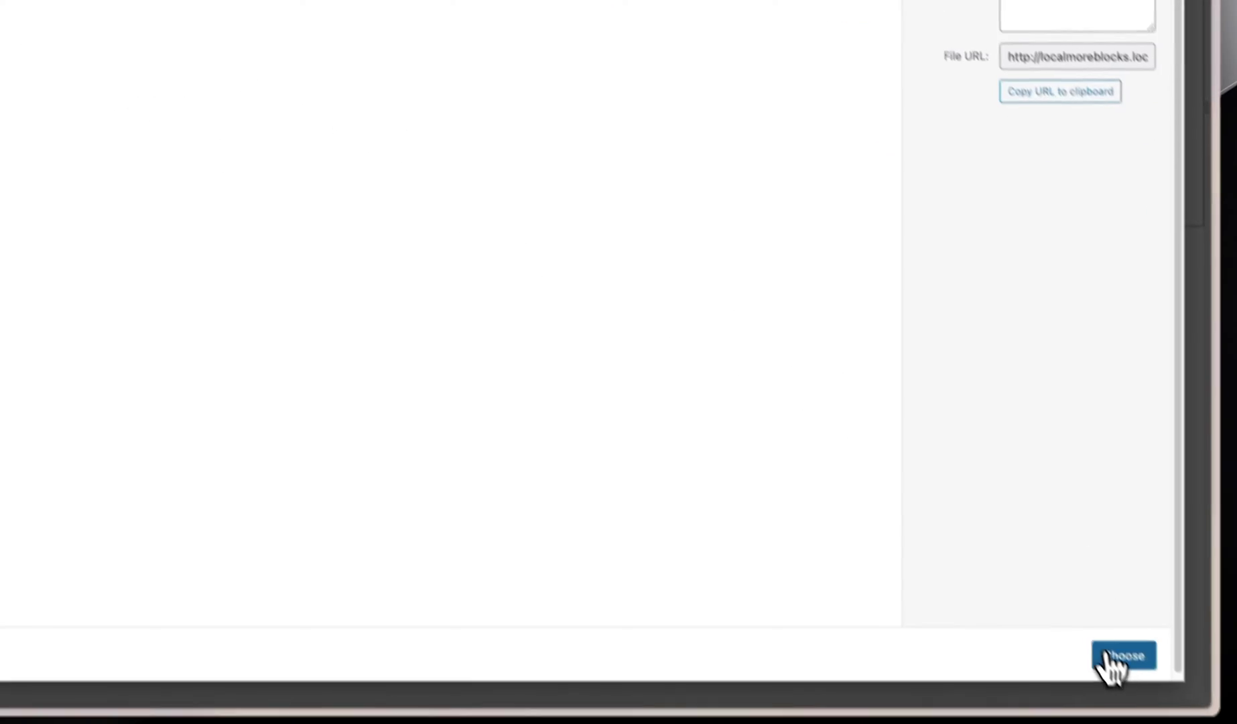
click(1108, 654)
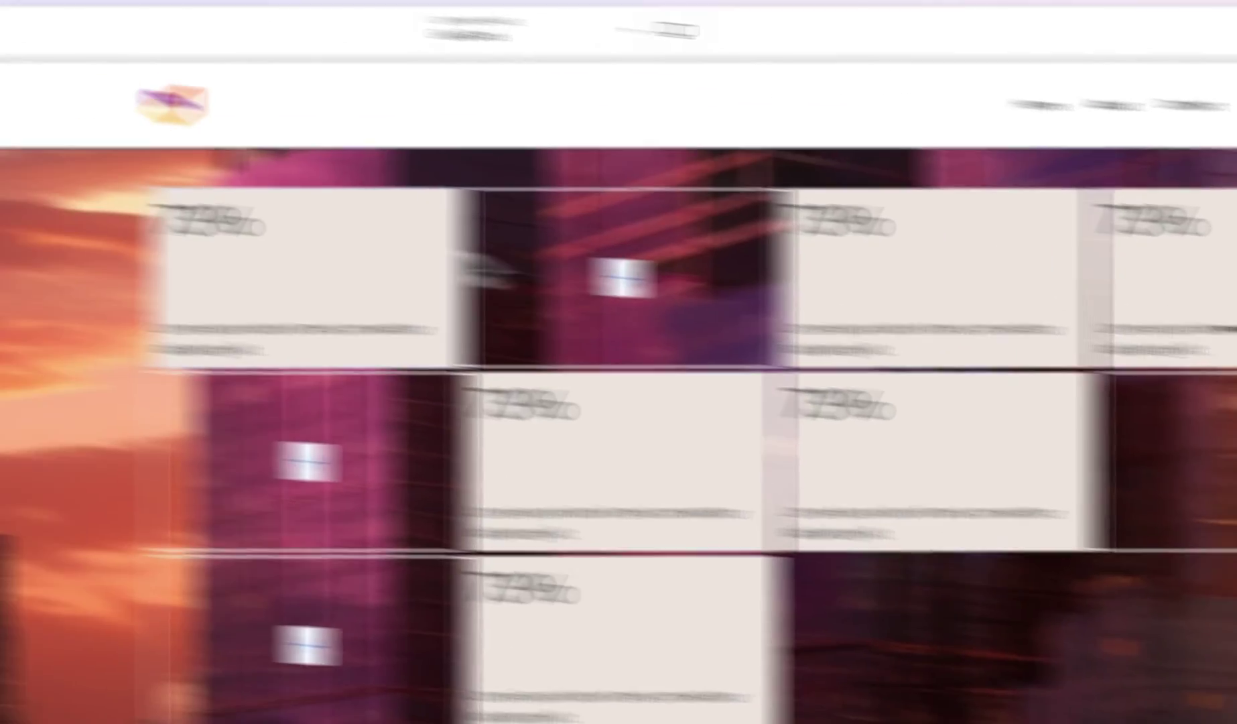
Step: Set the first card's background color to the white Background swatch (#FFFFFF)
click(823, 288)
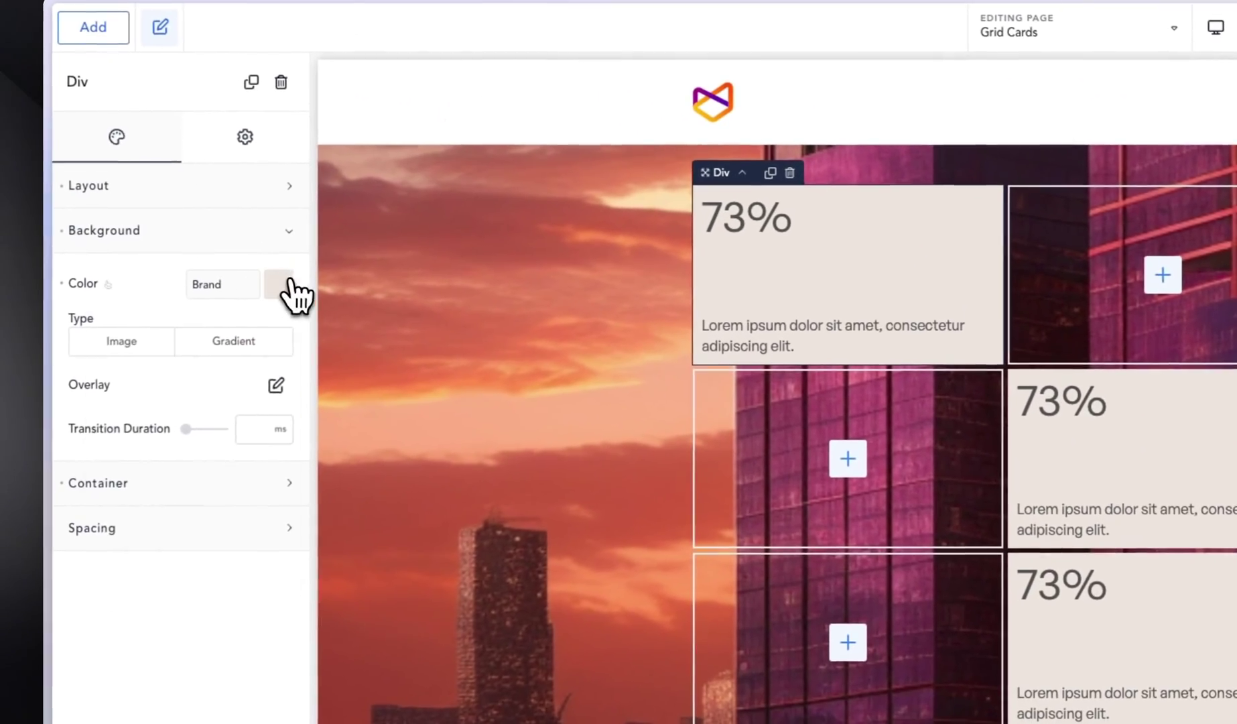
click(289, 285)
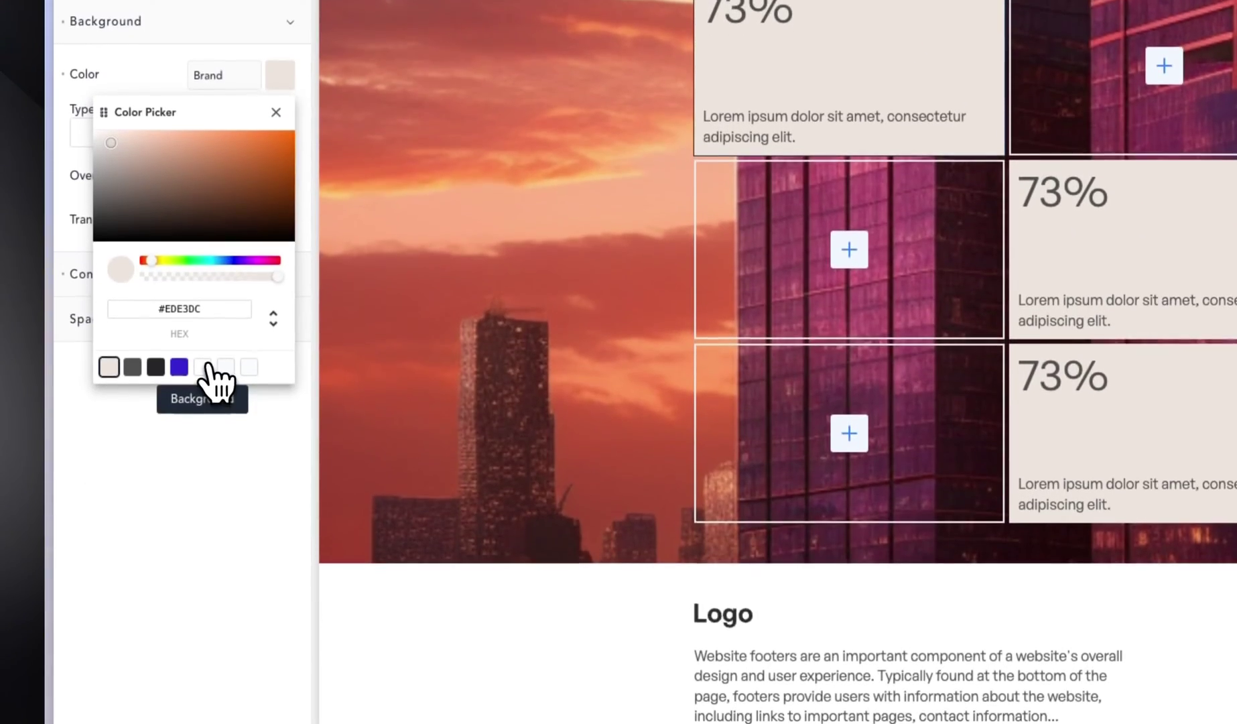
click(202, 575)
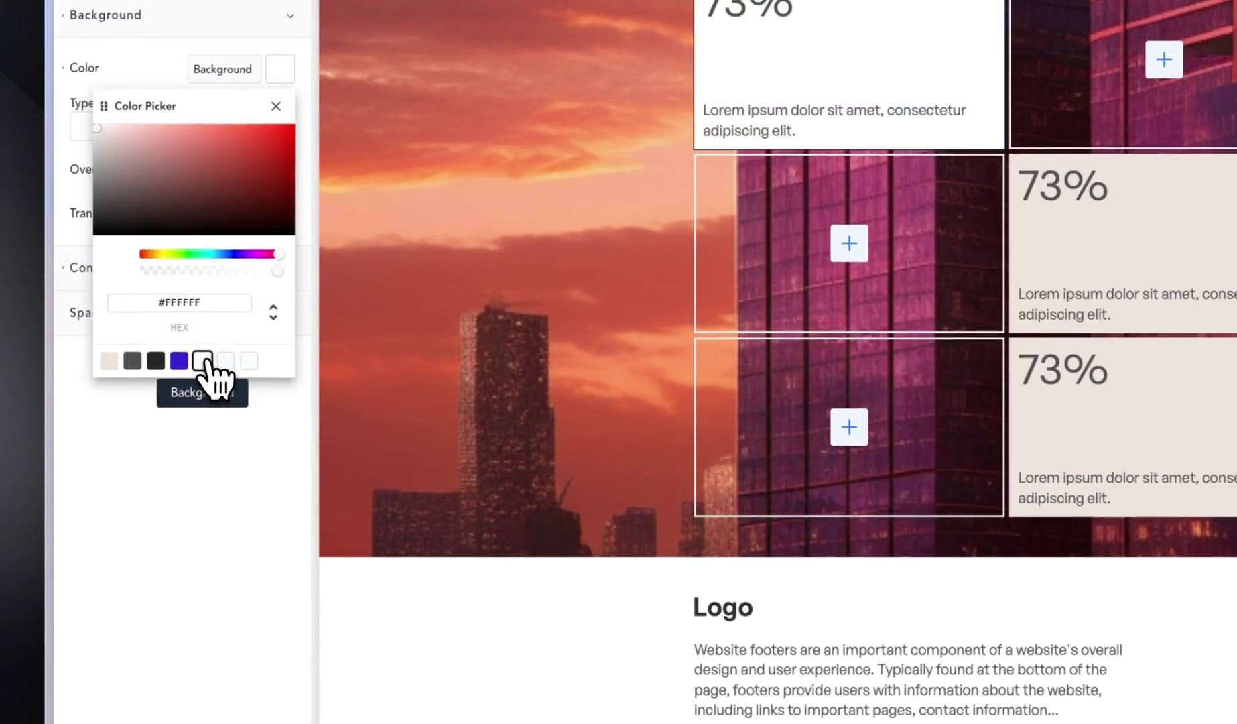
Step: Copy the white card and paste its design onto the other five cards in the grid
right_click(960, 18)
click(513, 223)
right_click(657, 256)
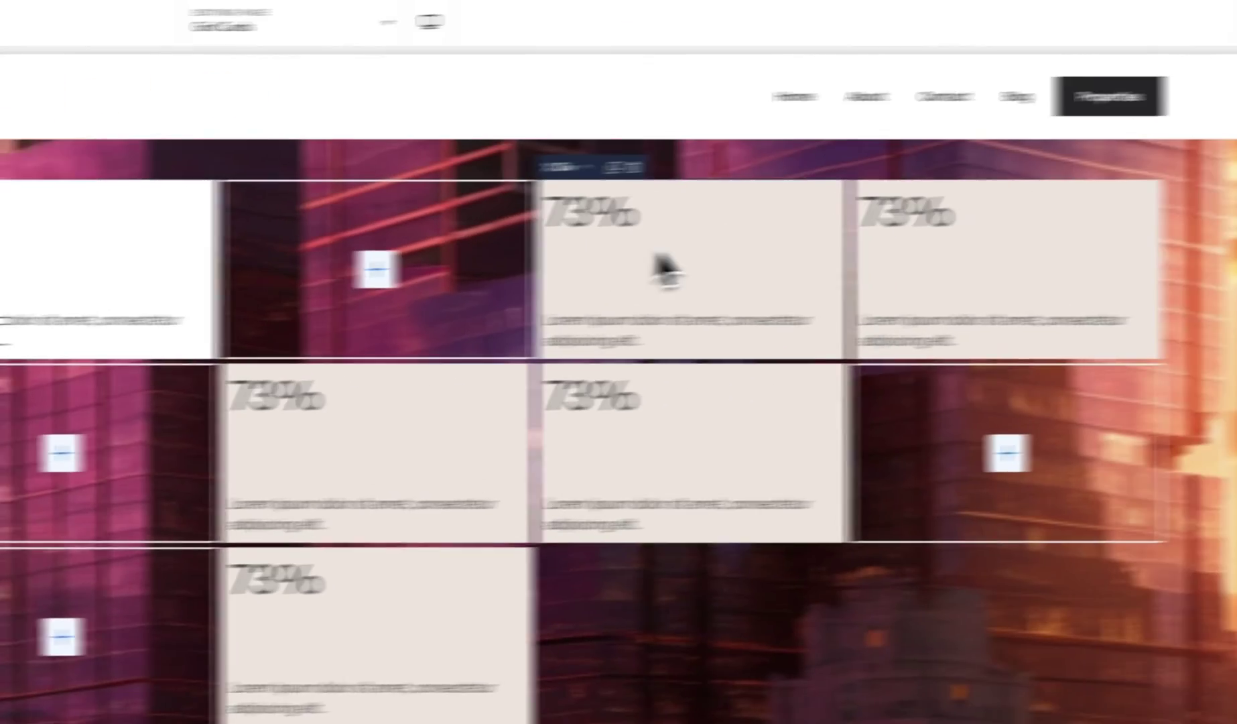
right_click(665, 270)
click(743, 335)
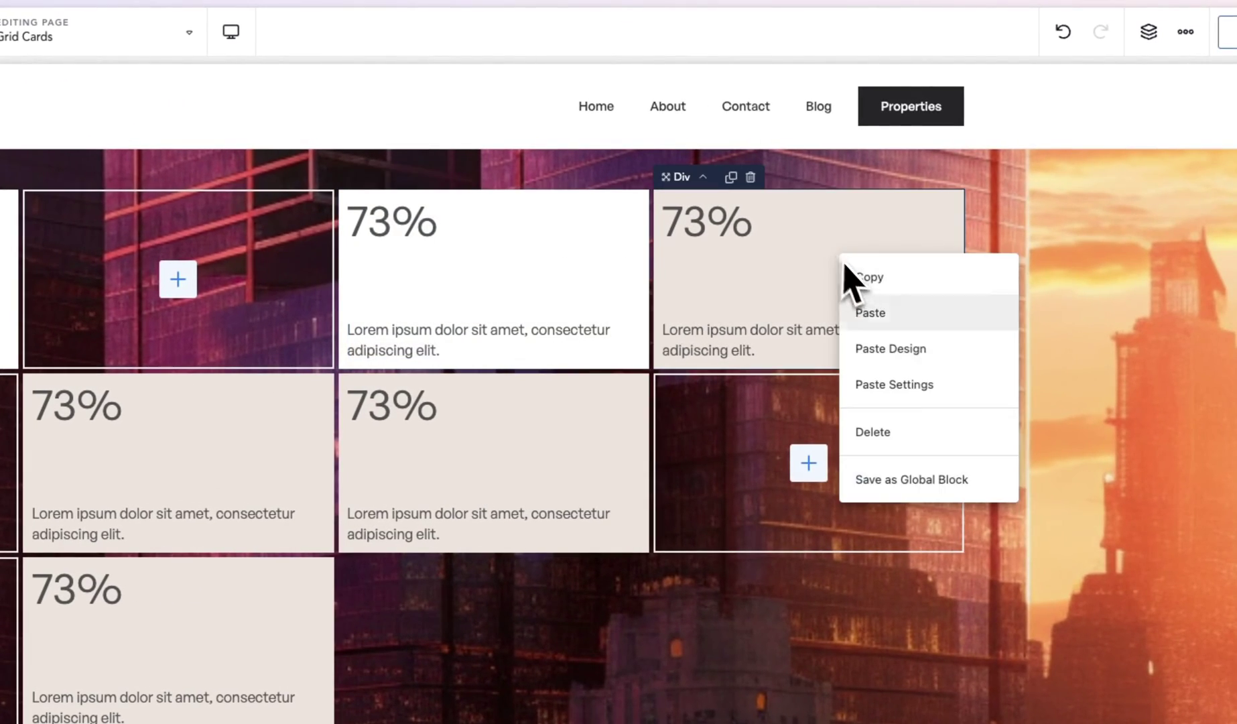
click(891, 348)
right_click(470, 267)
click(513, 348)
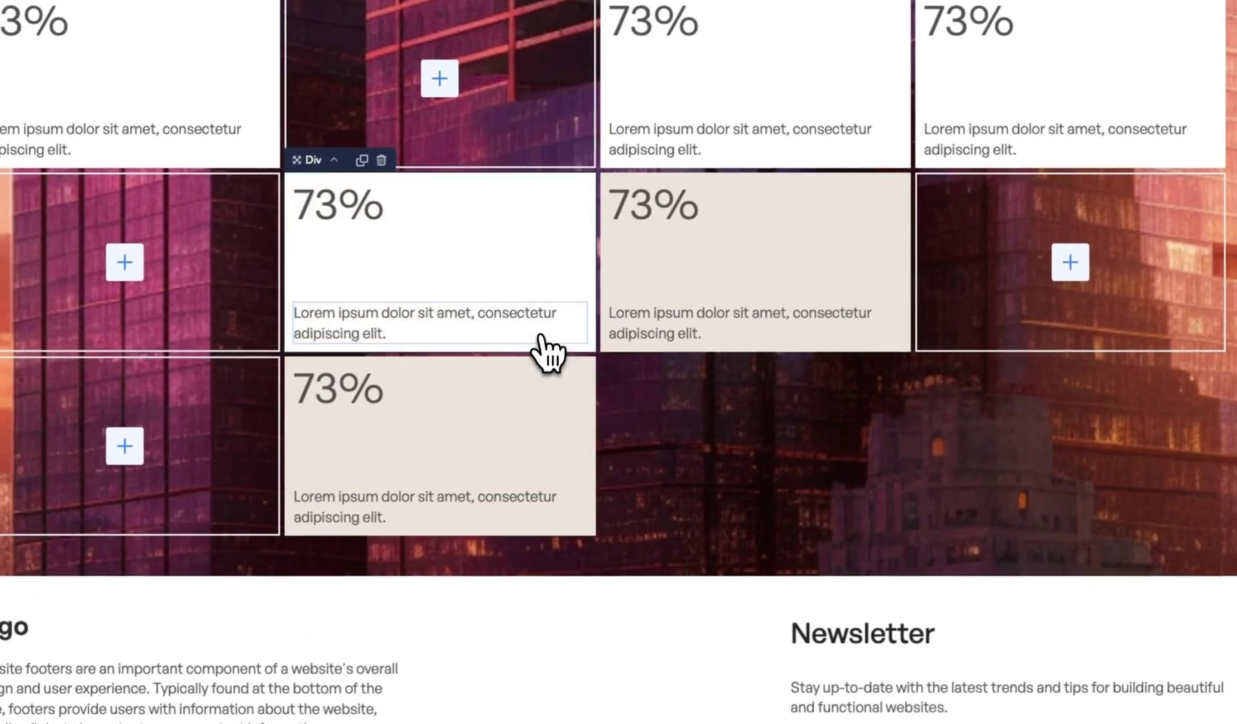
right_click(791, 232)
click(850, 326)
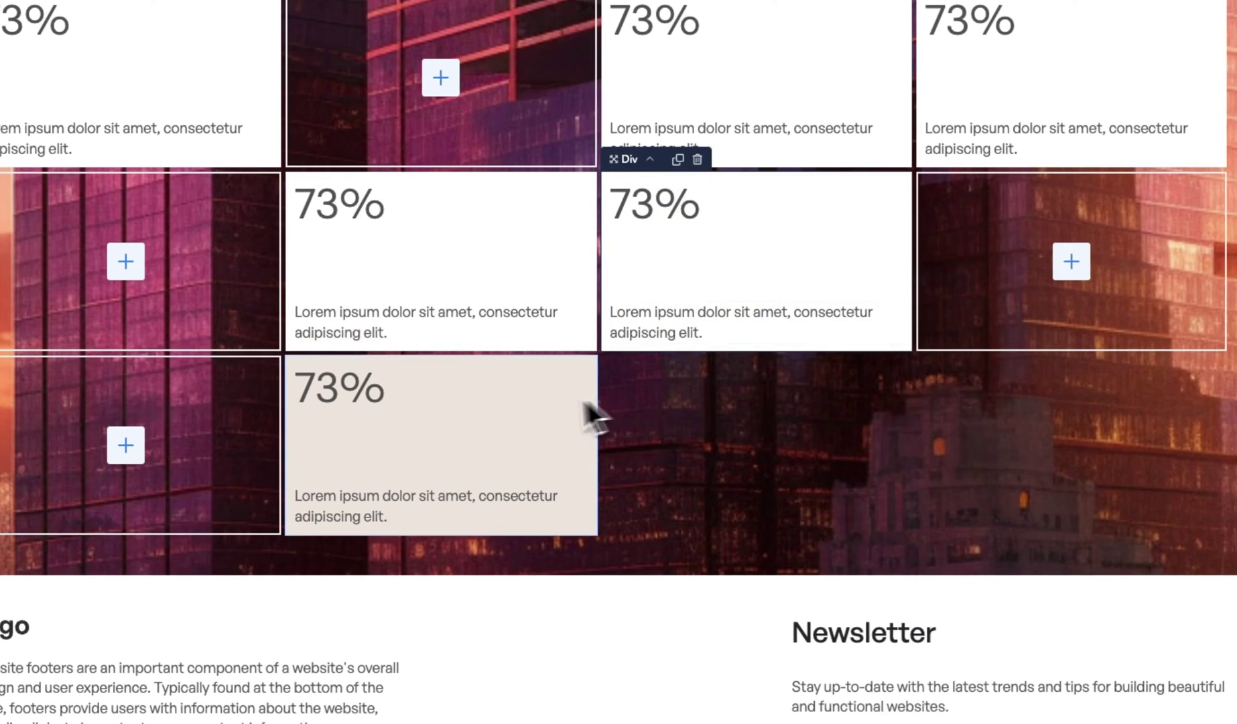
right_click(533, 408)
click(601, 499)
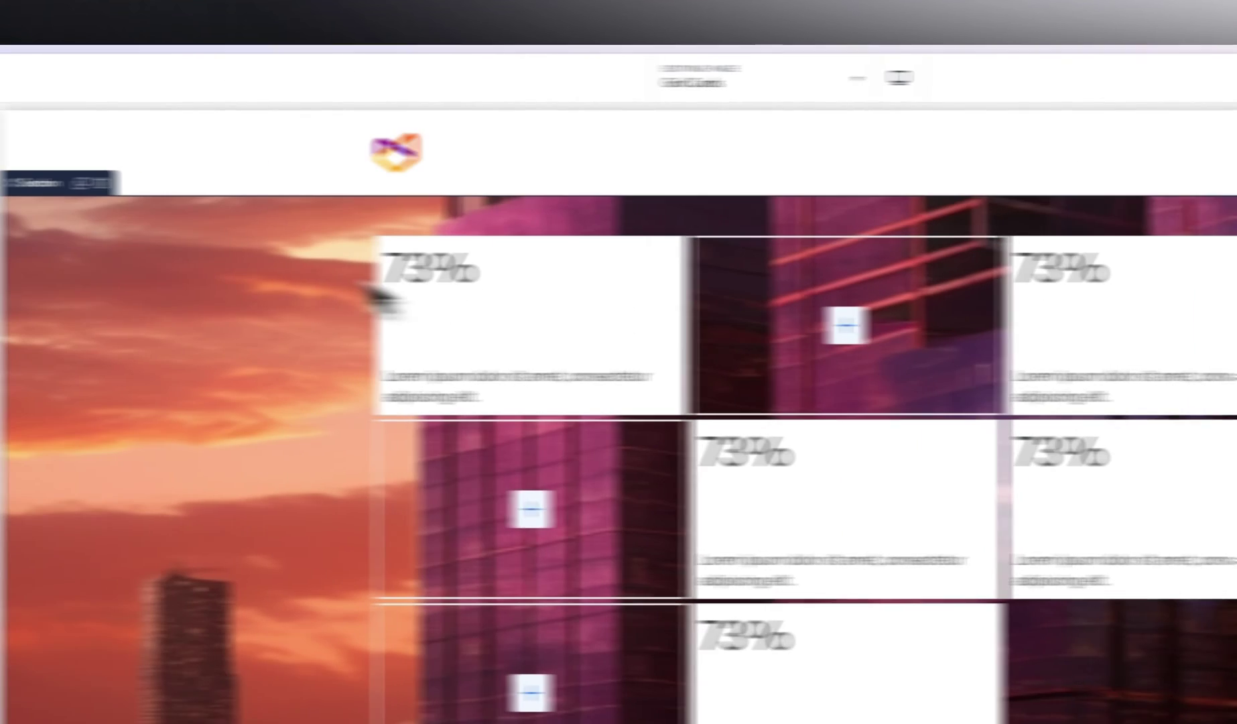
Step: Set the section's top padding to 300 px and compare the result with the case study's overlapping cards
click(200, 281)
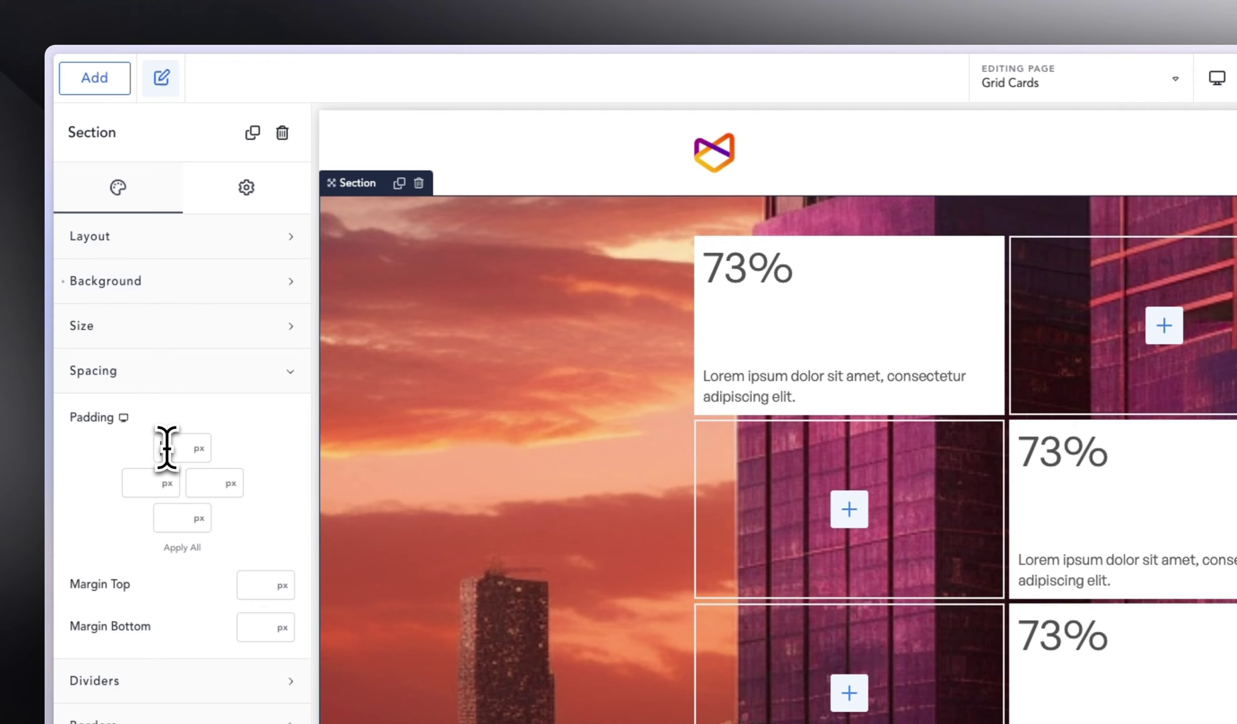
text(300)
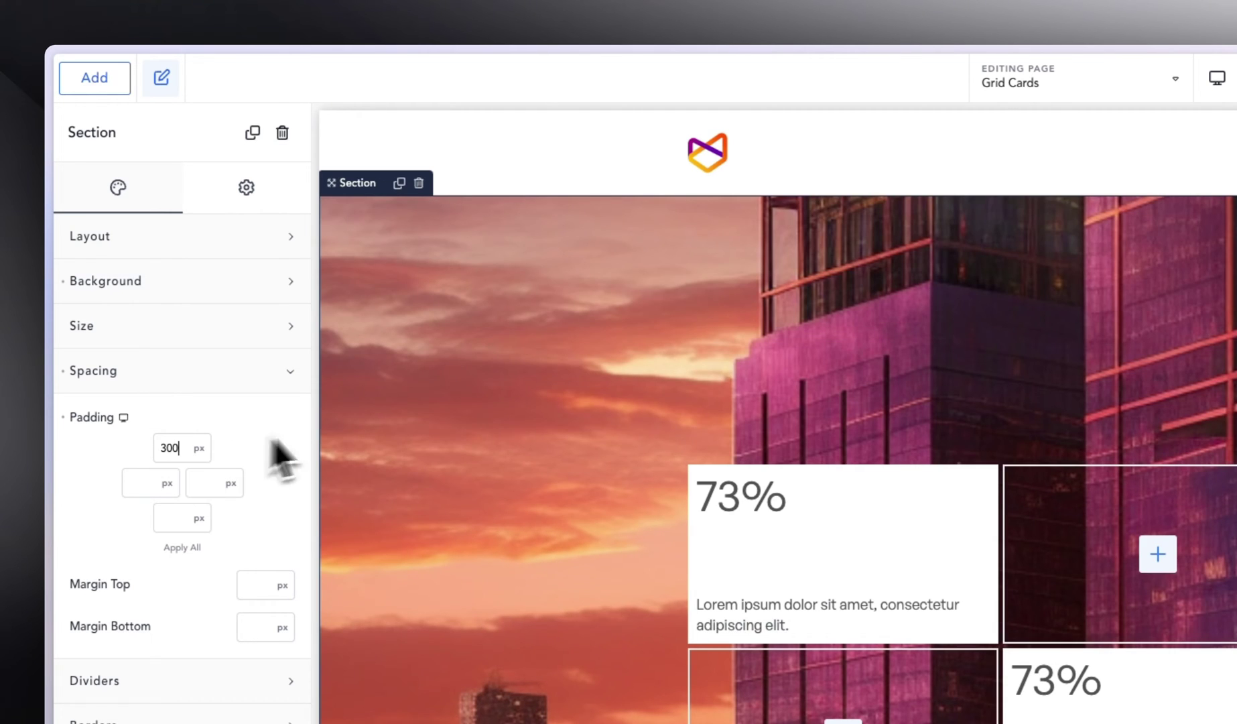
mouse_move(72, 367)
click(112, 332)
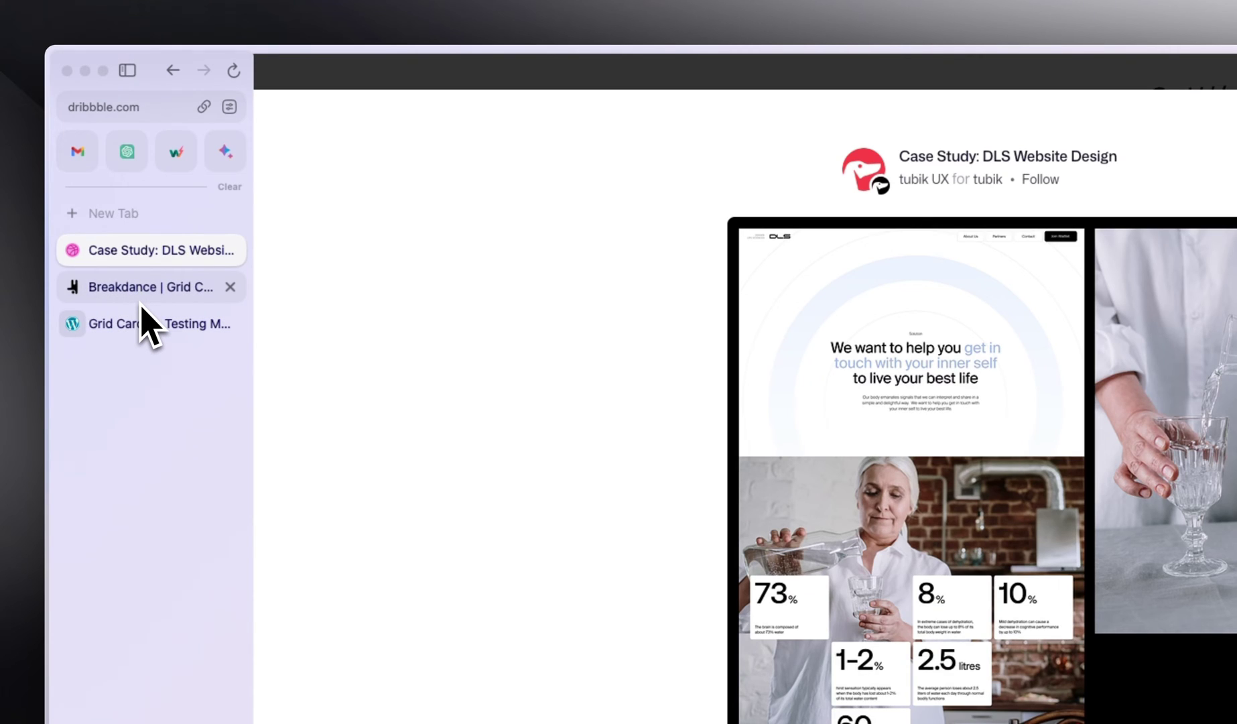
click(139, 300)
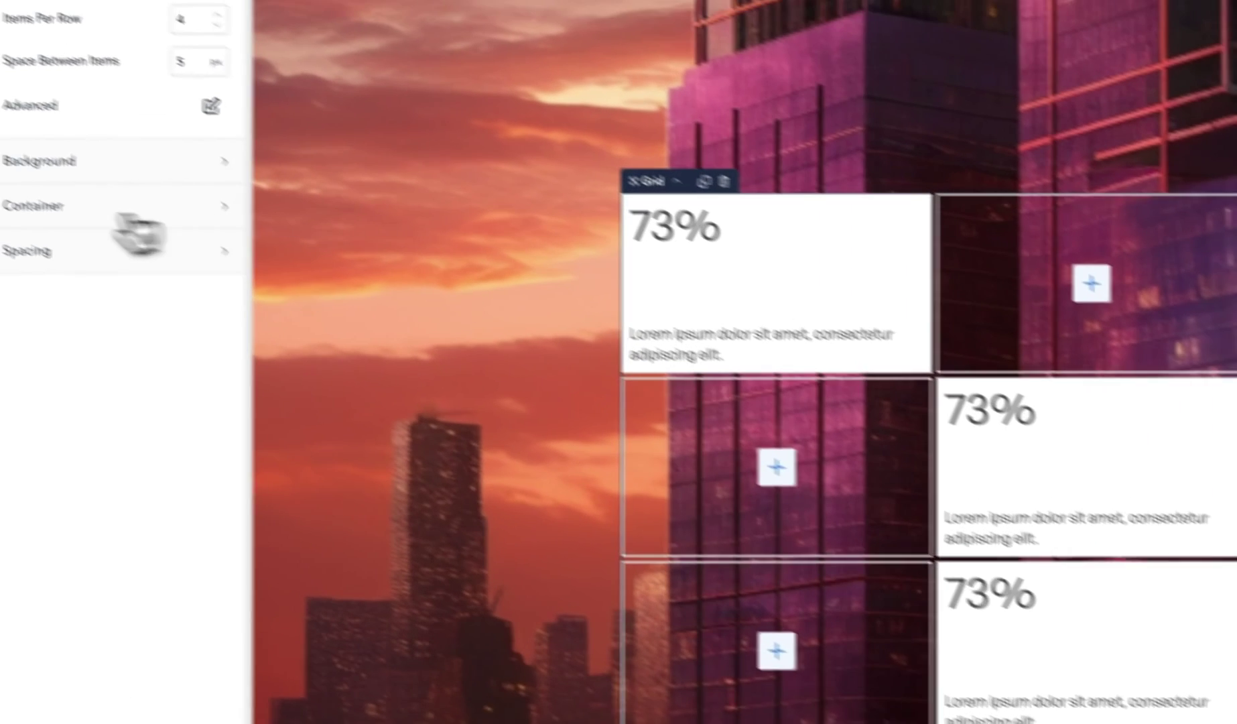
Step: Try a 30 px top margin on the grid, clear it, and set a negative bottom margin so the third row overhangs the section
click(115, 286)
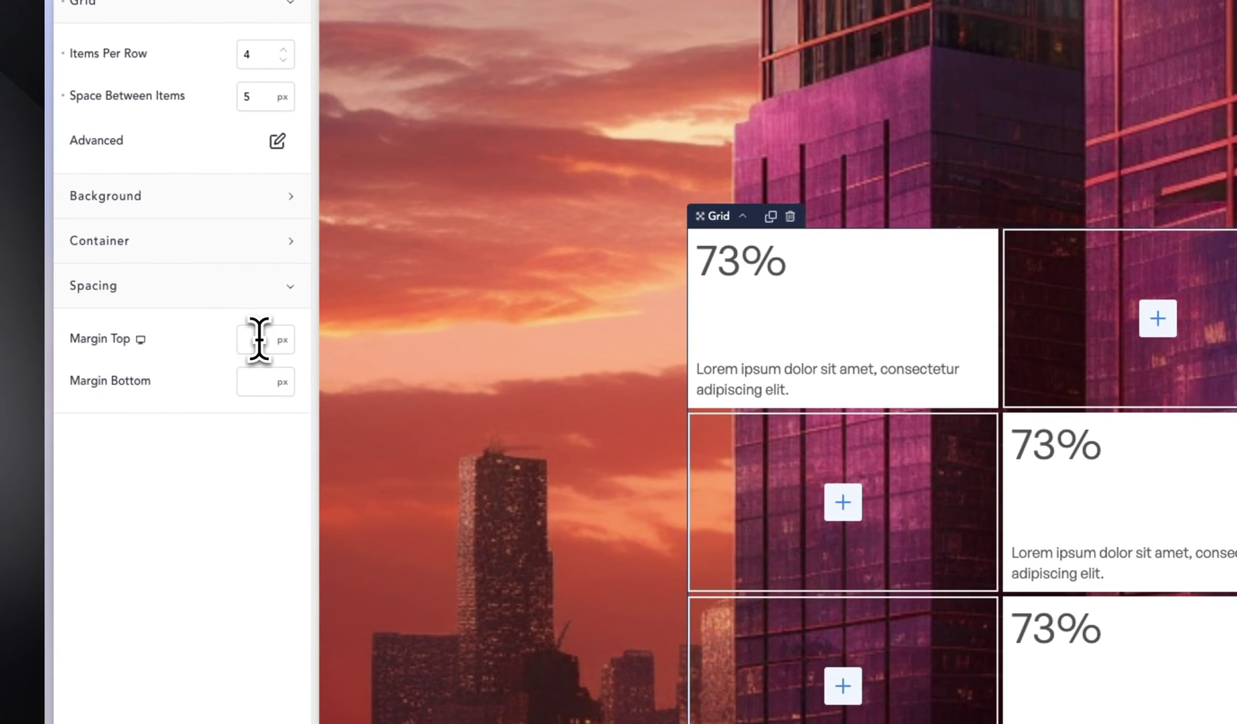
click(259, 338)
text(30)
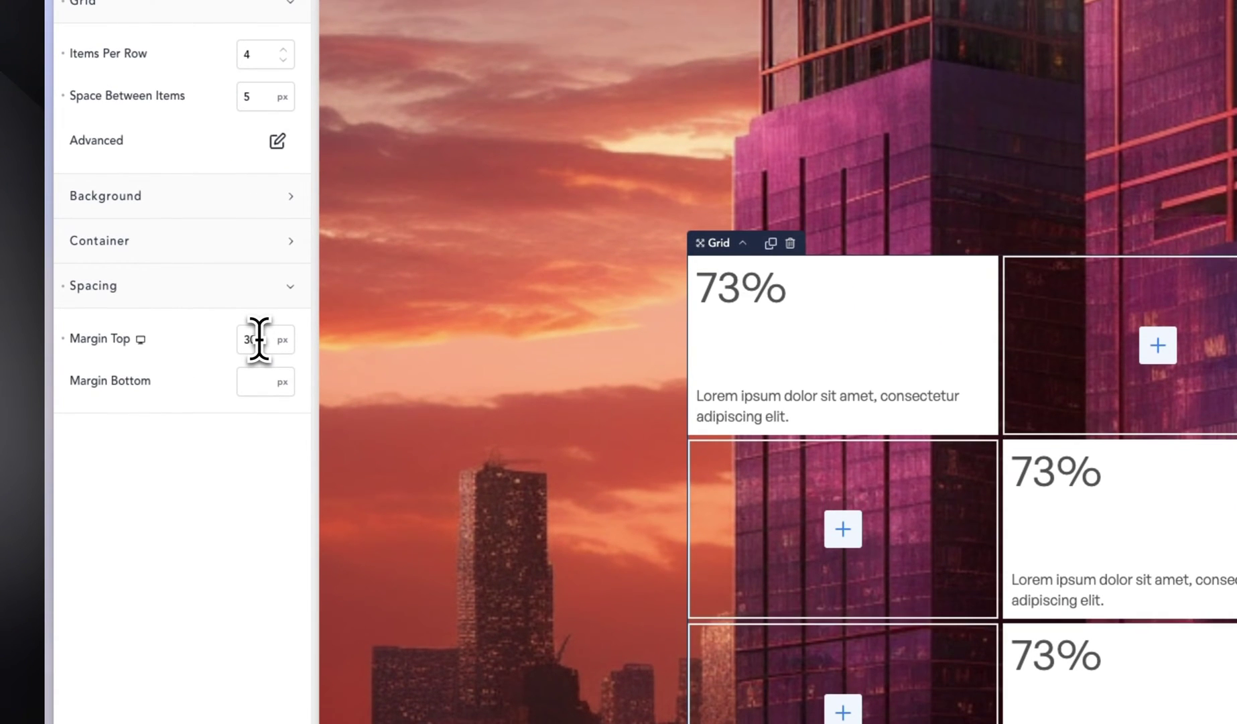
key(BackSpace)
key(BackSpace)
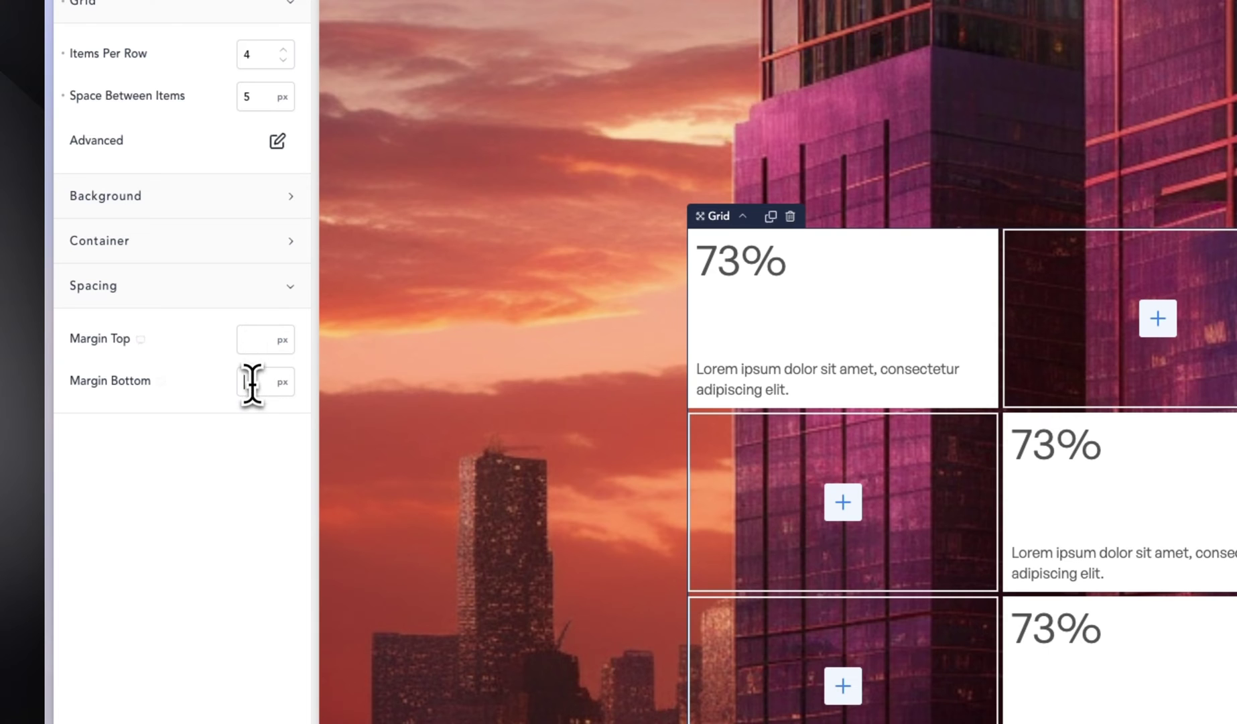
text(30)
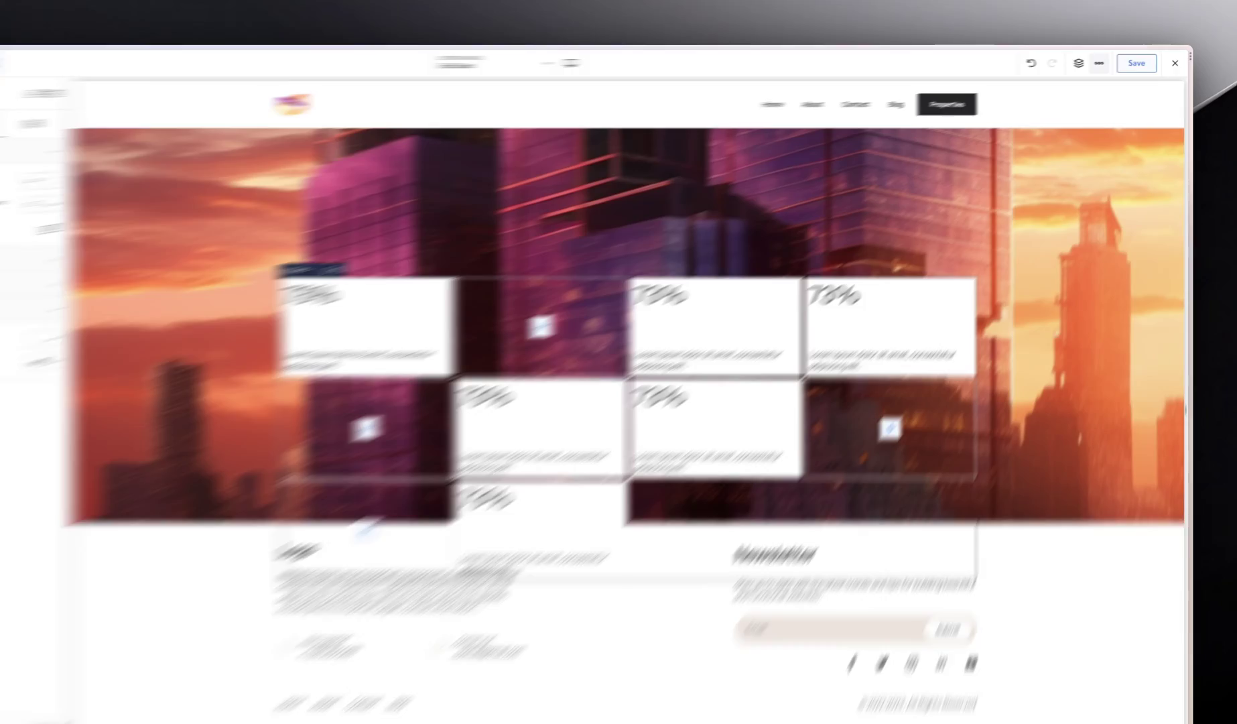
Step: Show the page structure and add a new section below the card grid's section
click(1090, 61)
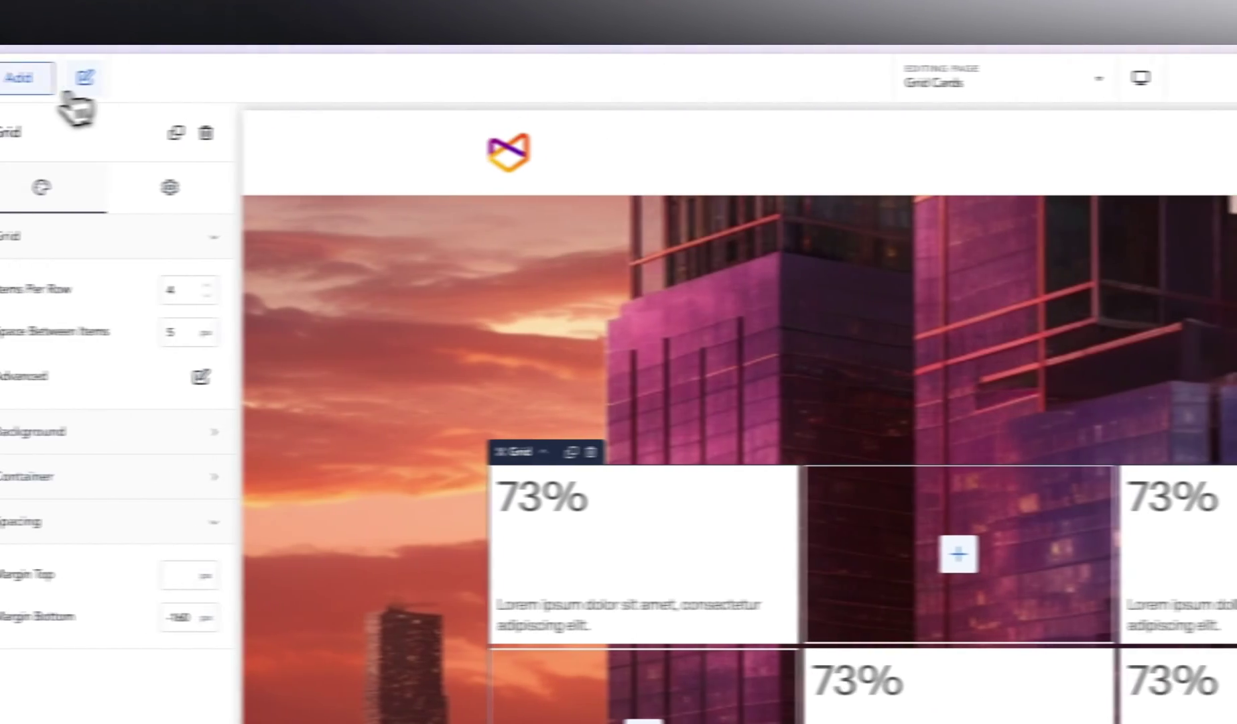
click(22, 74)
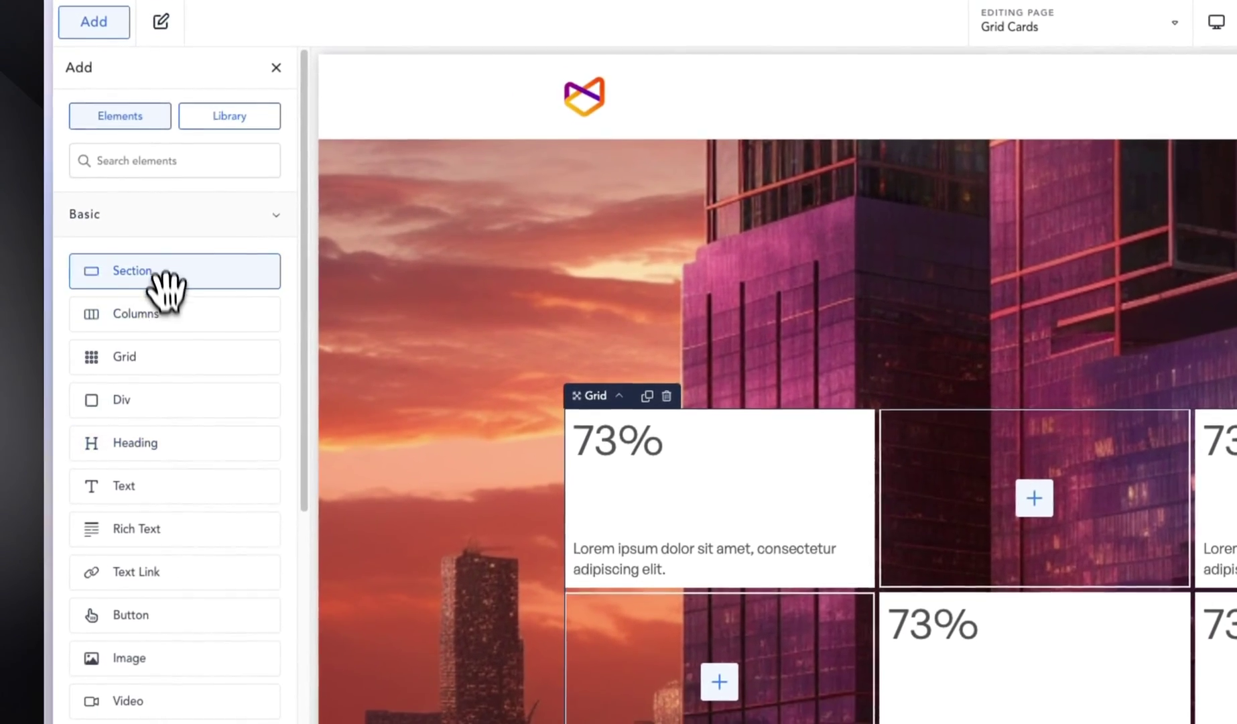
click(163, 272)
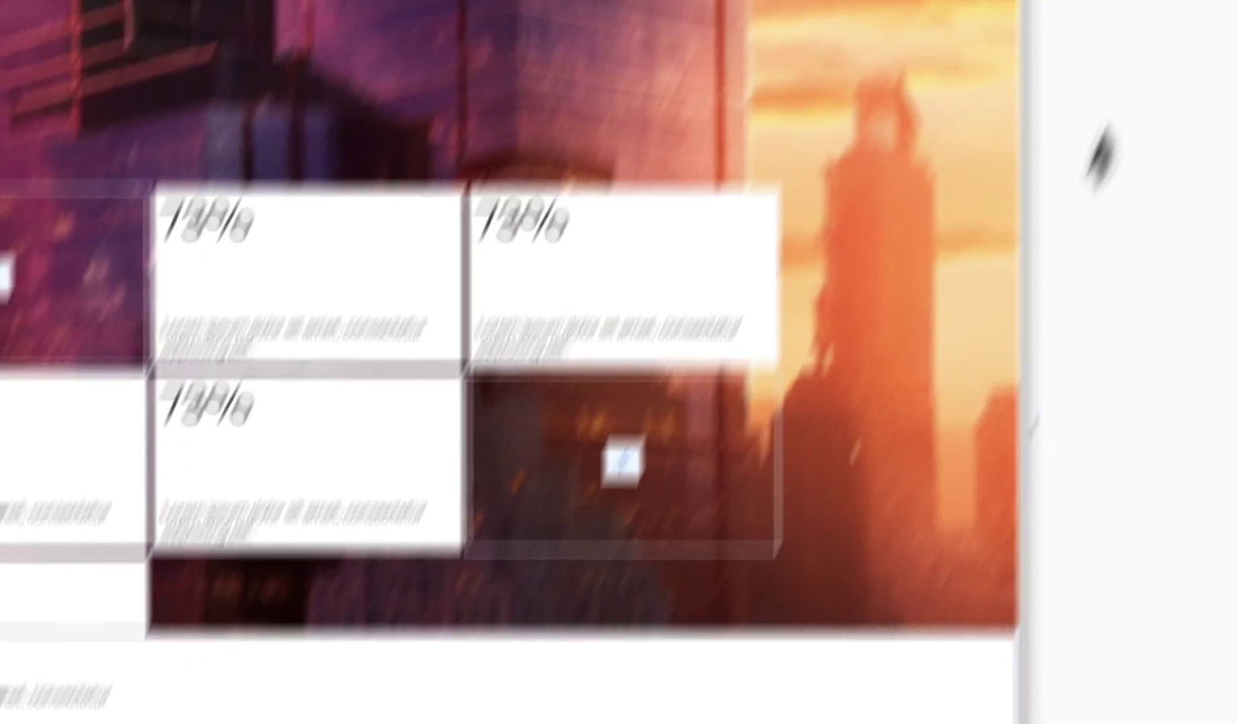
Step: Check the area beneath the cards in the case study and set the new section's background color to Brand
mouse_move(24, 305)
click(131, 253)
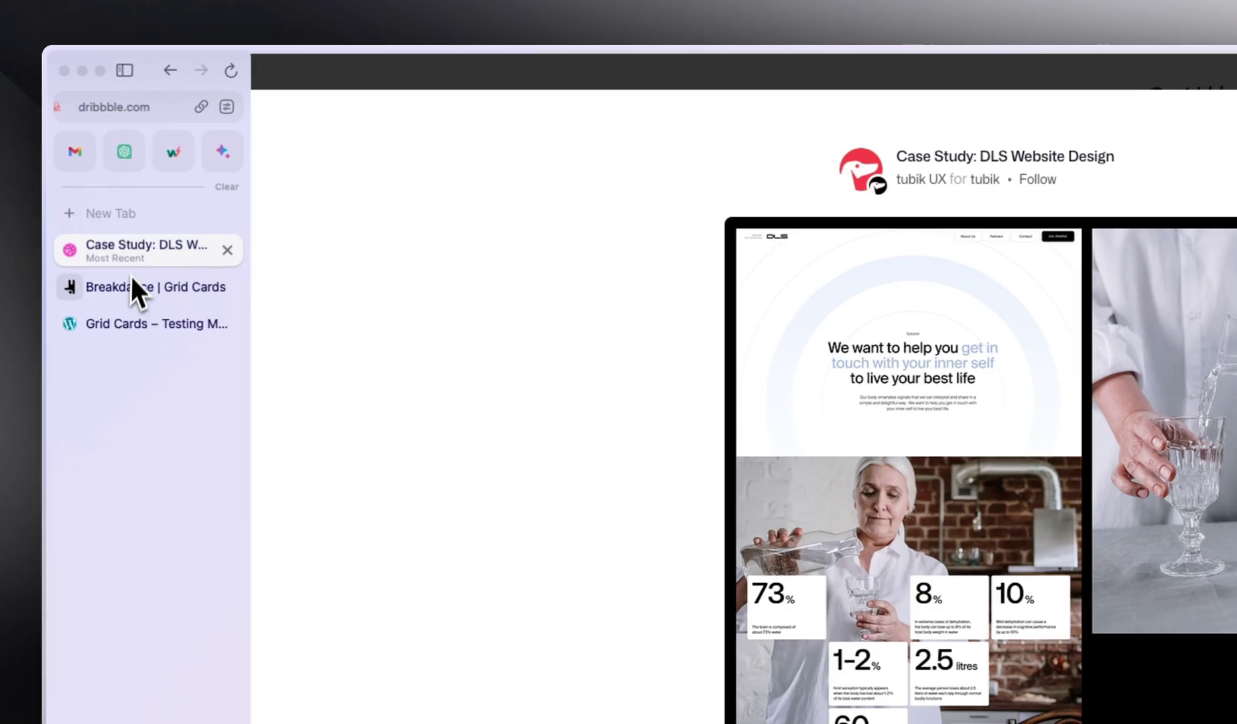
click(141, 284)
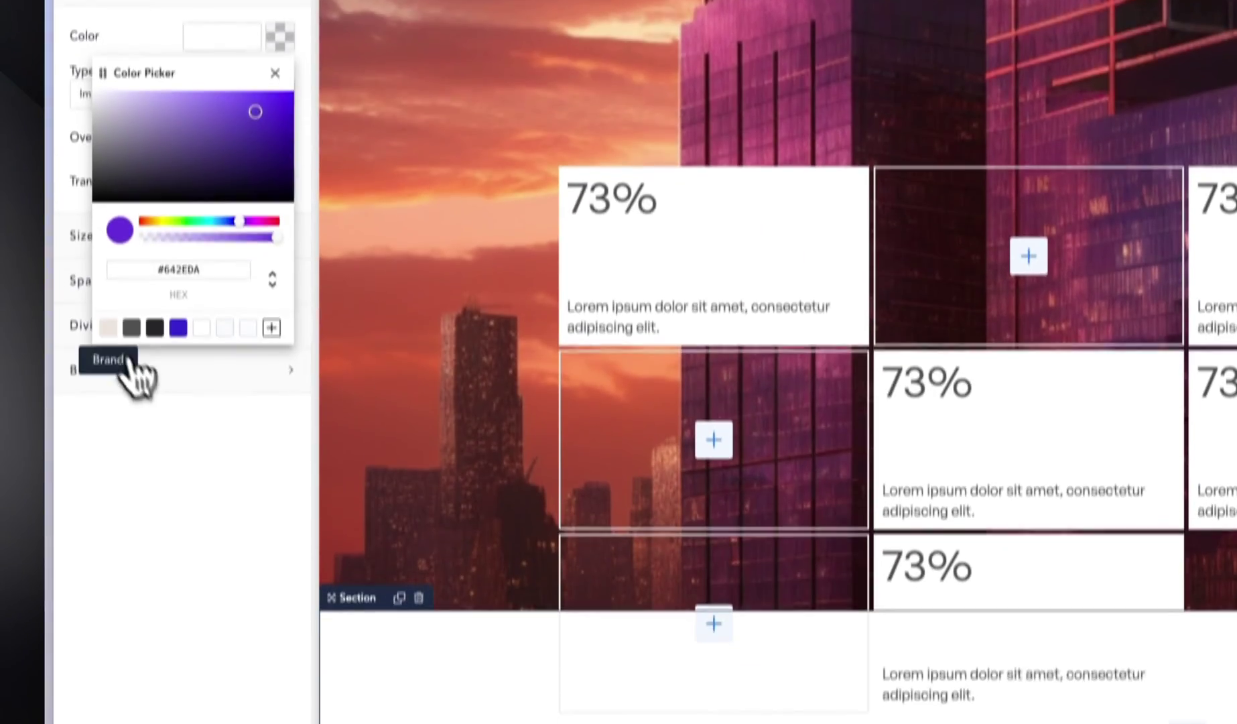
click(107, 492)
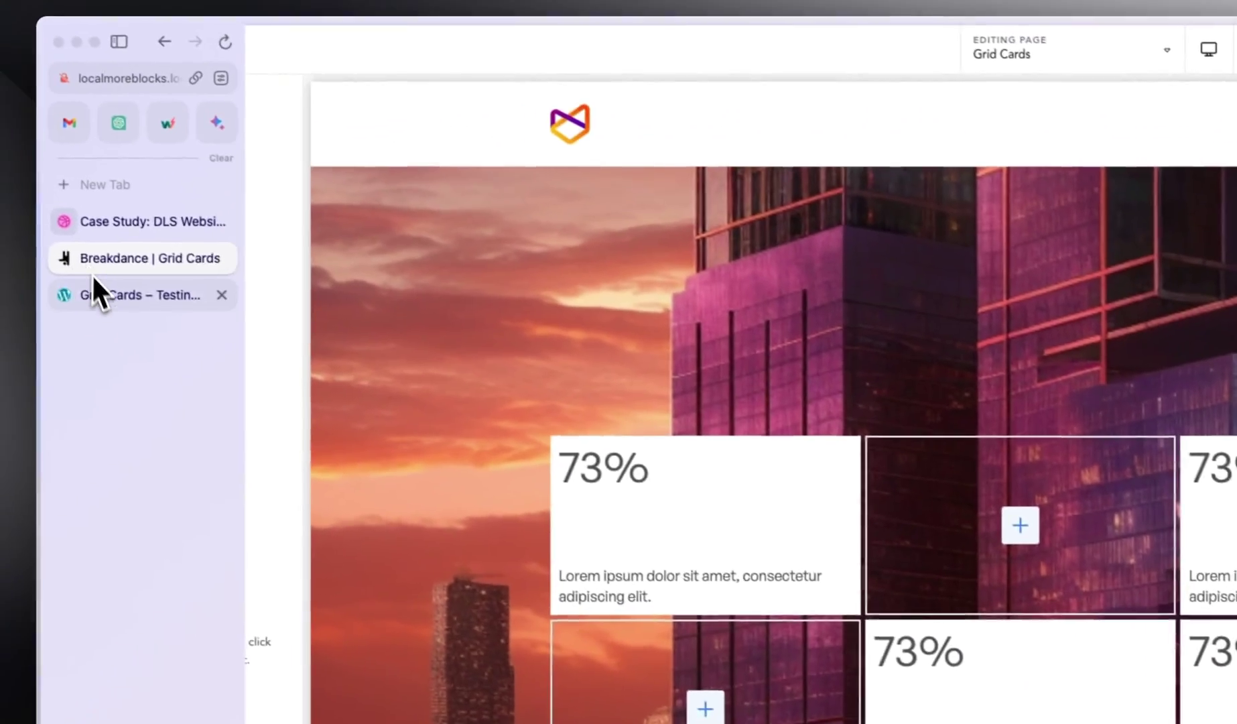
Step: Refresh the Grid Cards front-end page to review the overlapping grid, and return to the new section in the builder
click(93, 279)
right_click(475, 354)
click(514, 382)
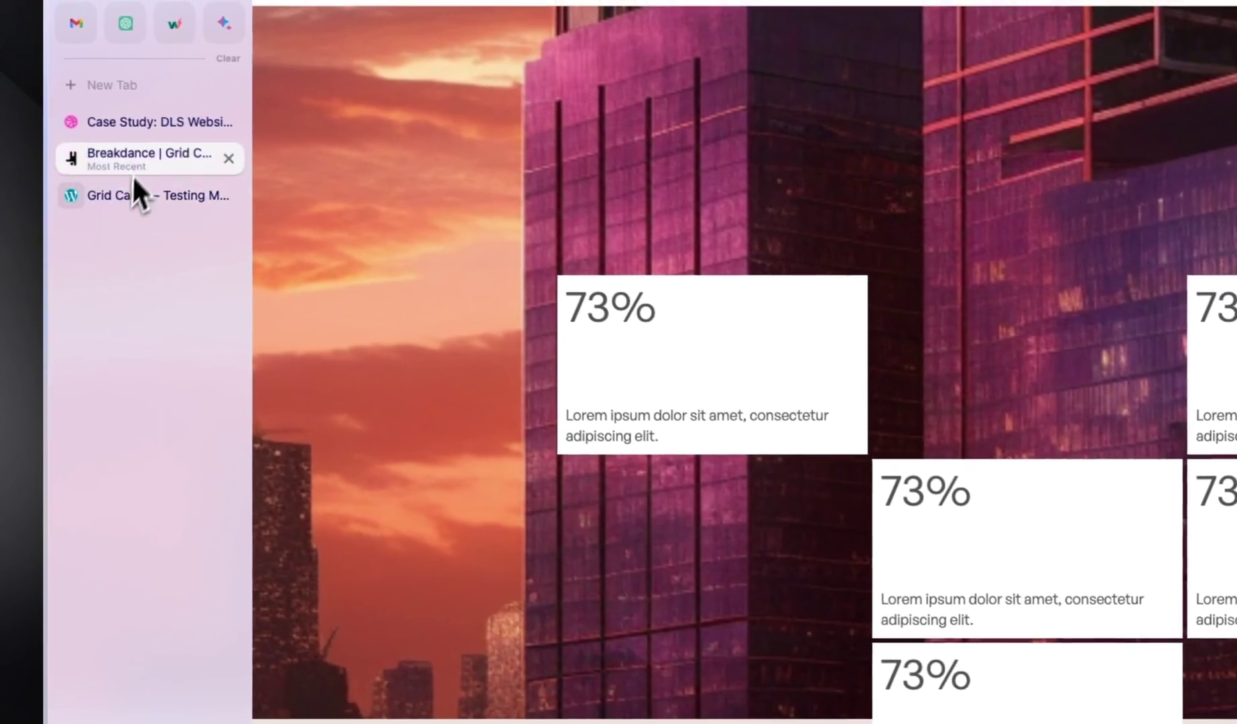
click(133, 179)
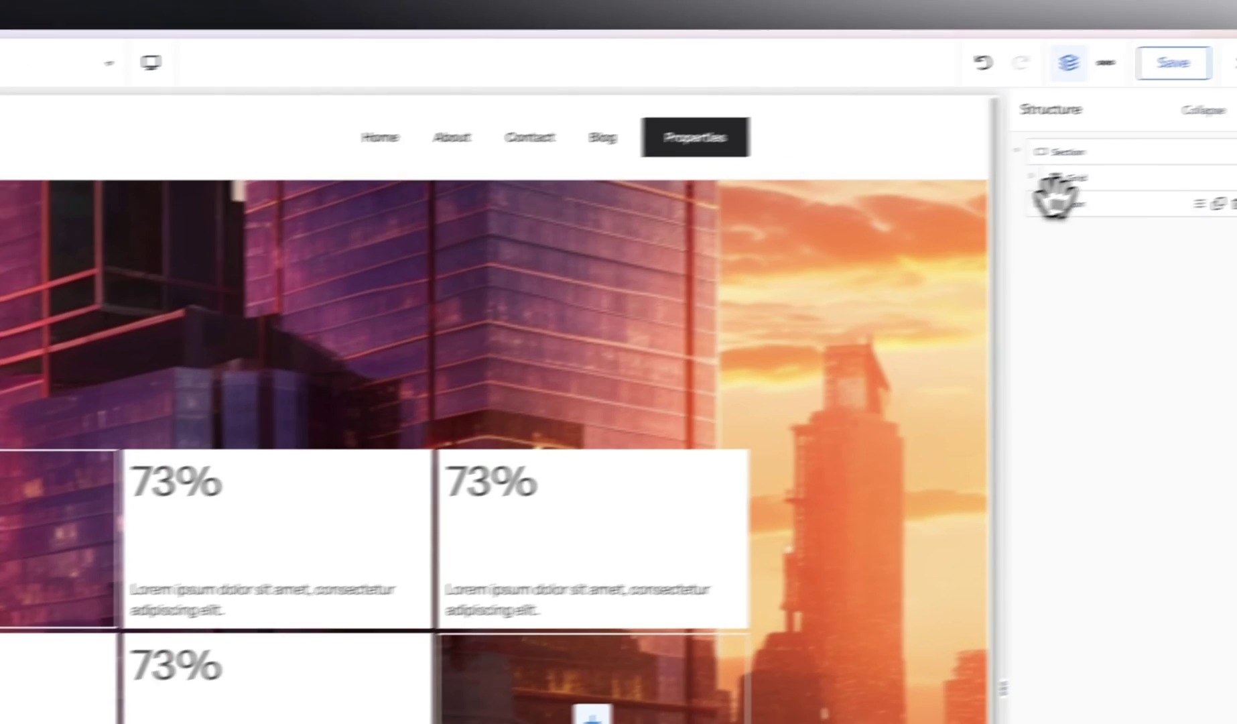
click(1056, 200)
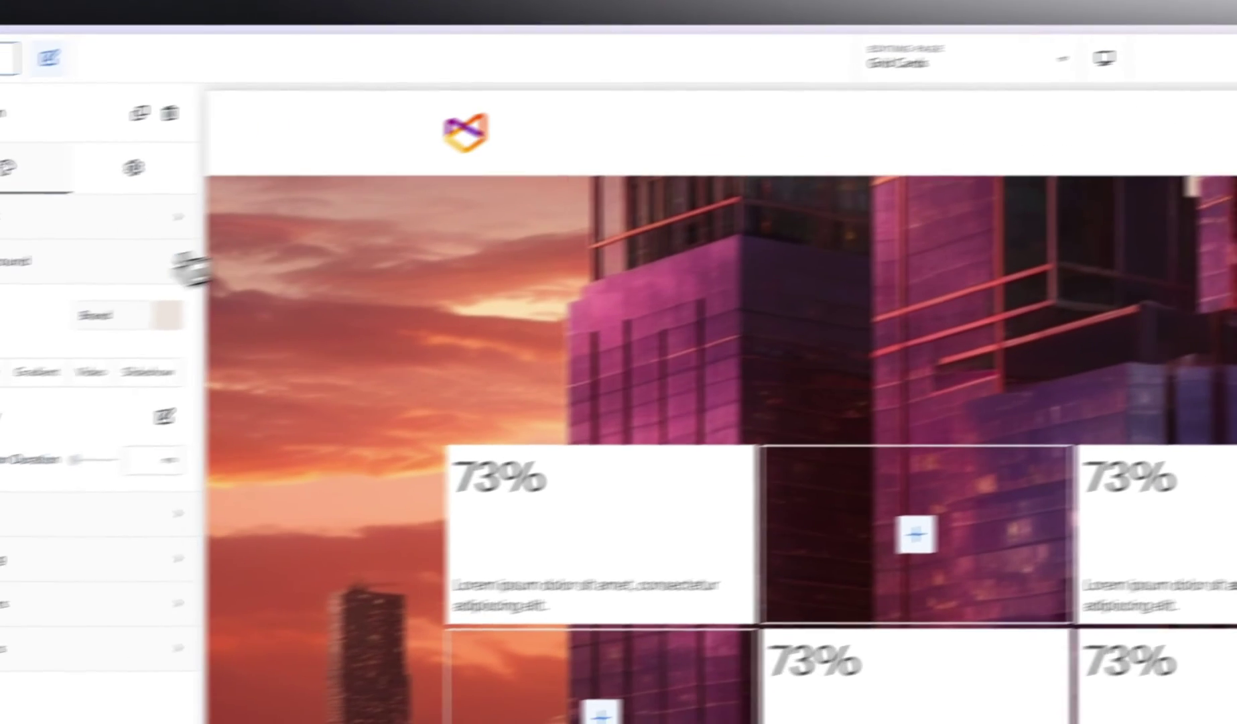
Step: Set the new section's height to Custom with a minimum height of 700 px, and save the page
click(176, 261)
click(155, 285)
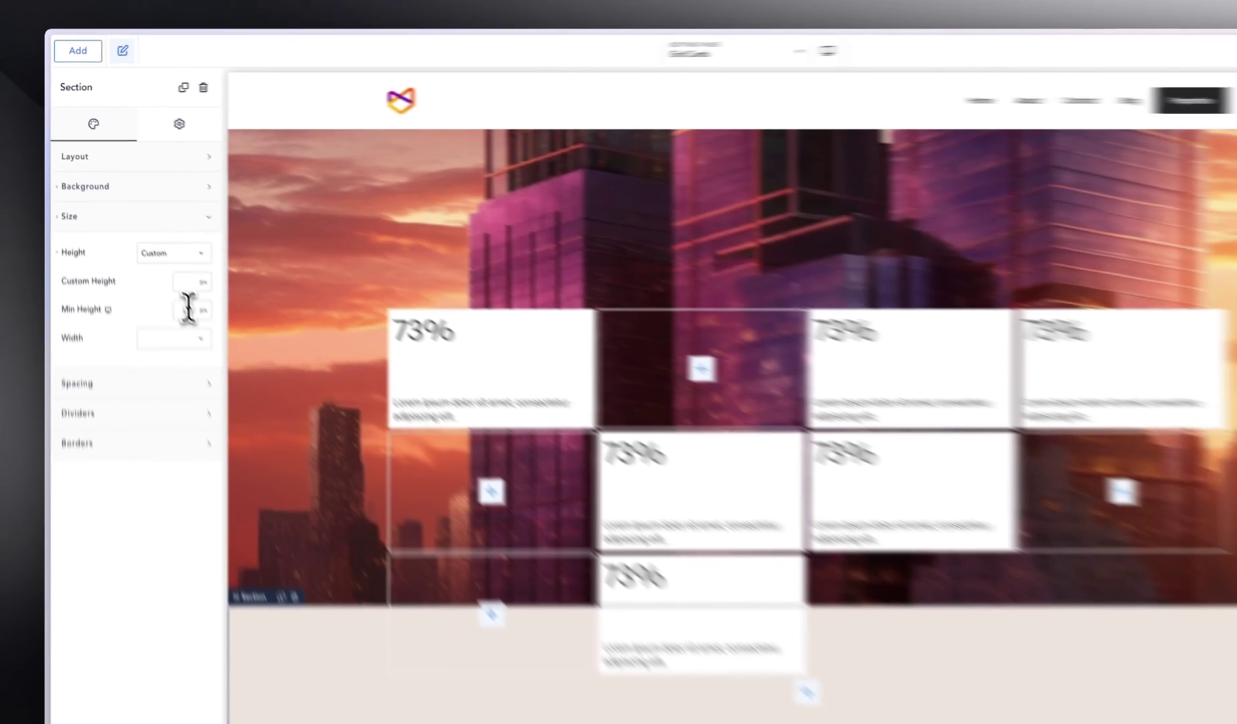
text(7)
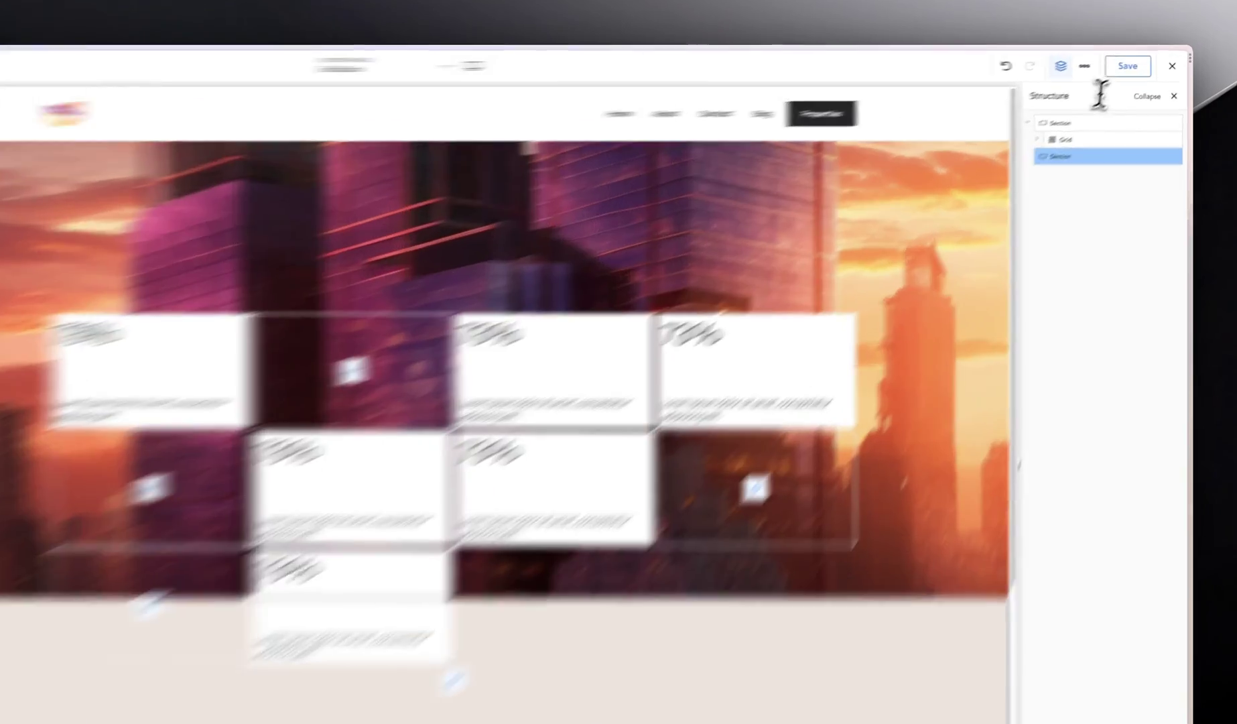
click(1138, 63)
Step: Reload the Grid Cards front-end page and review how the cards overlap the taller section below
mouse_move(47, 176)
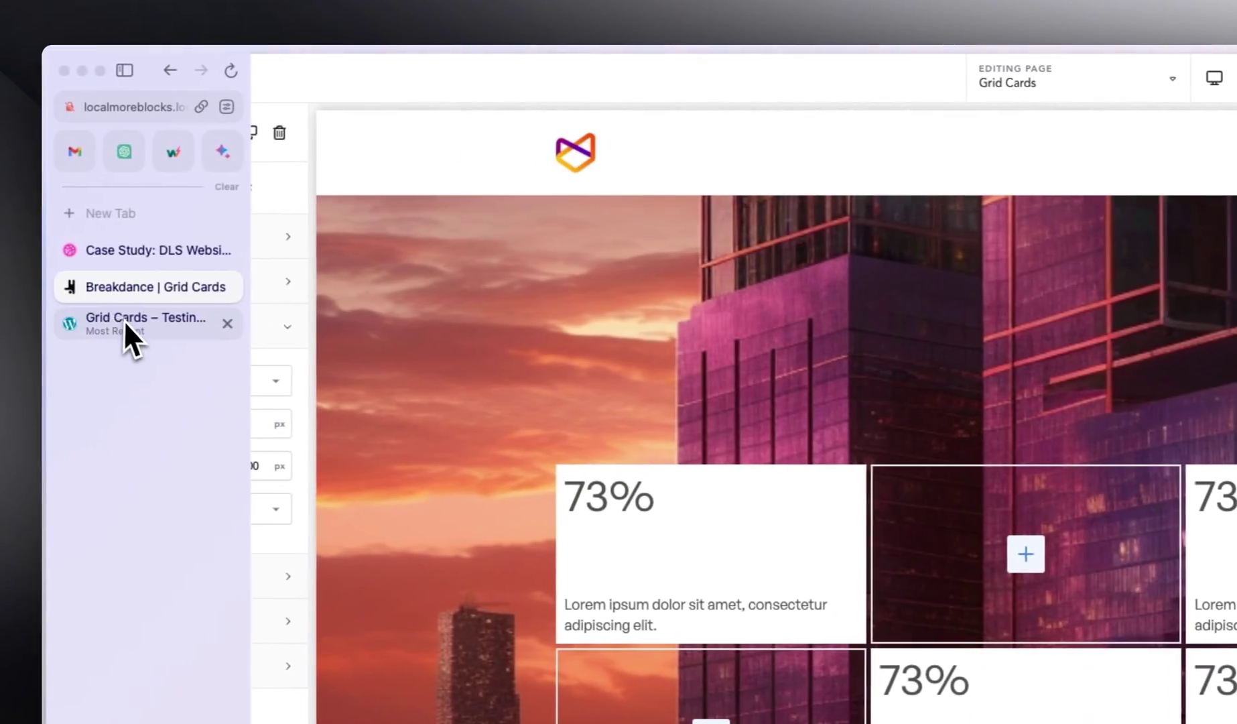
click(98, 320)
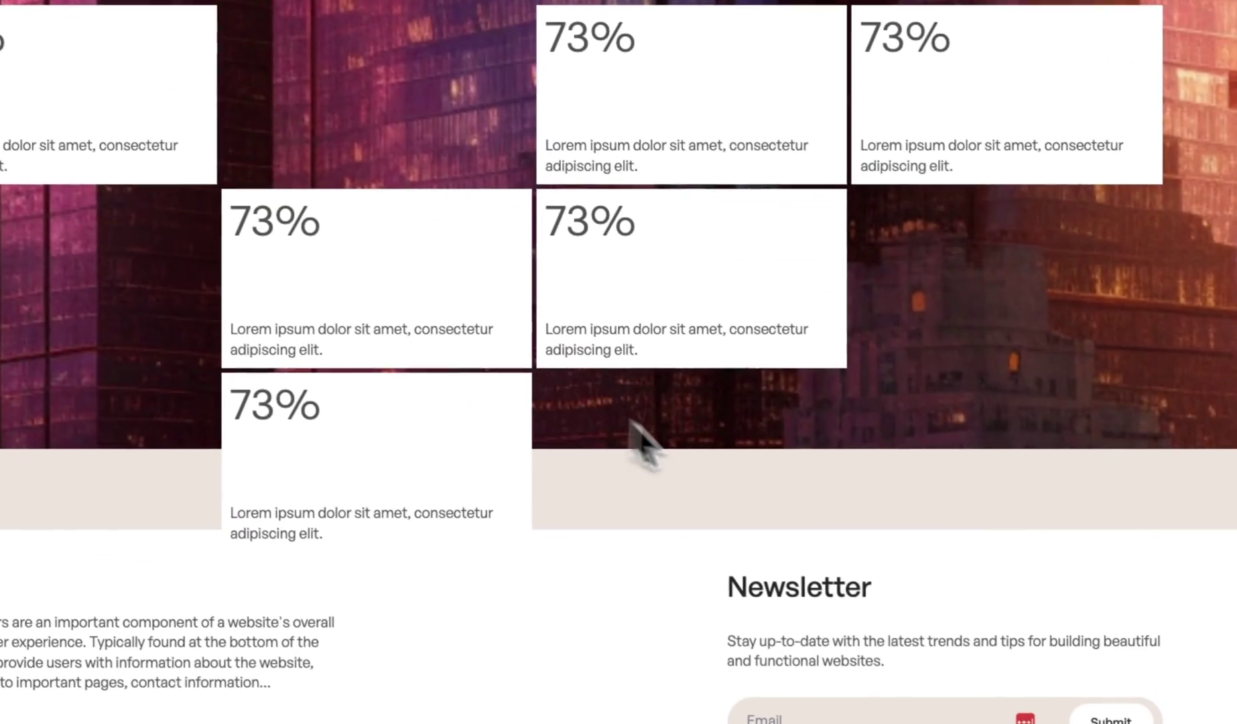
right_click(763, 483)
click(808, 534)
scroll(627, 392, down, 6)
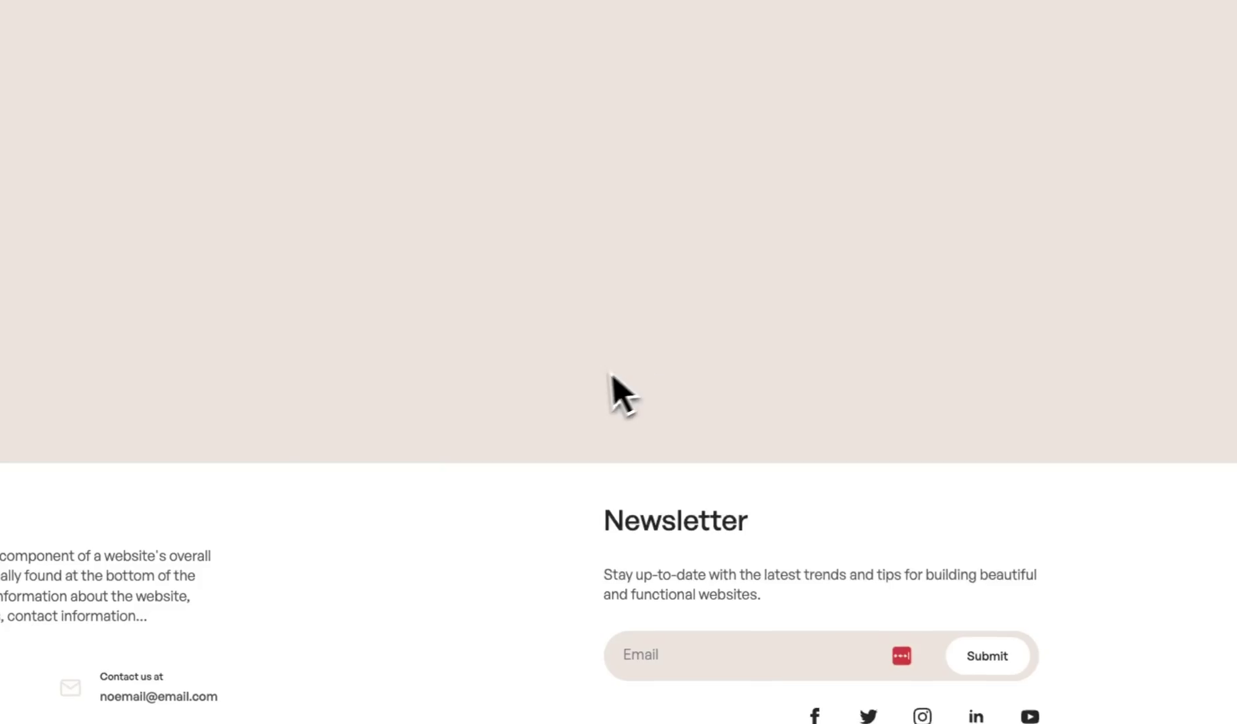
scroll(630, 422, up, 6)
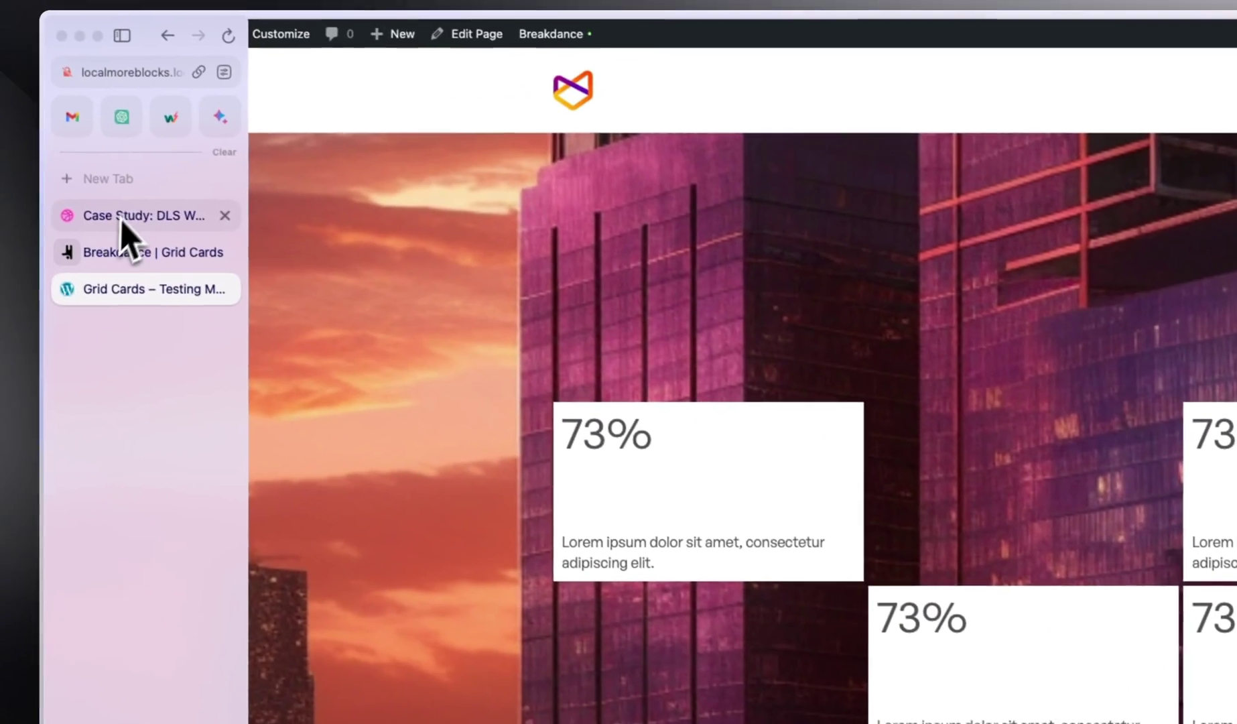
Step: Compare the result with the staggered card grid in the DLS case study and return to the builder
click(127, 237)
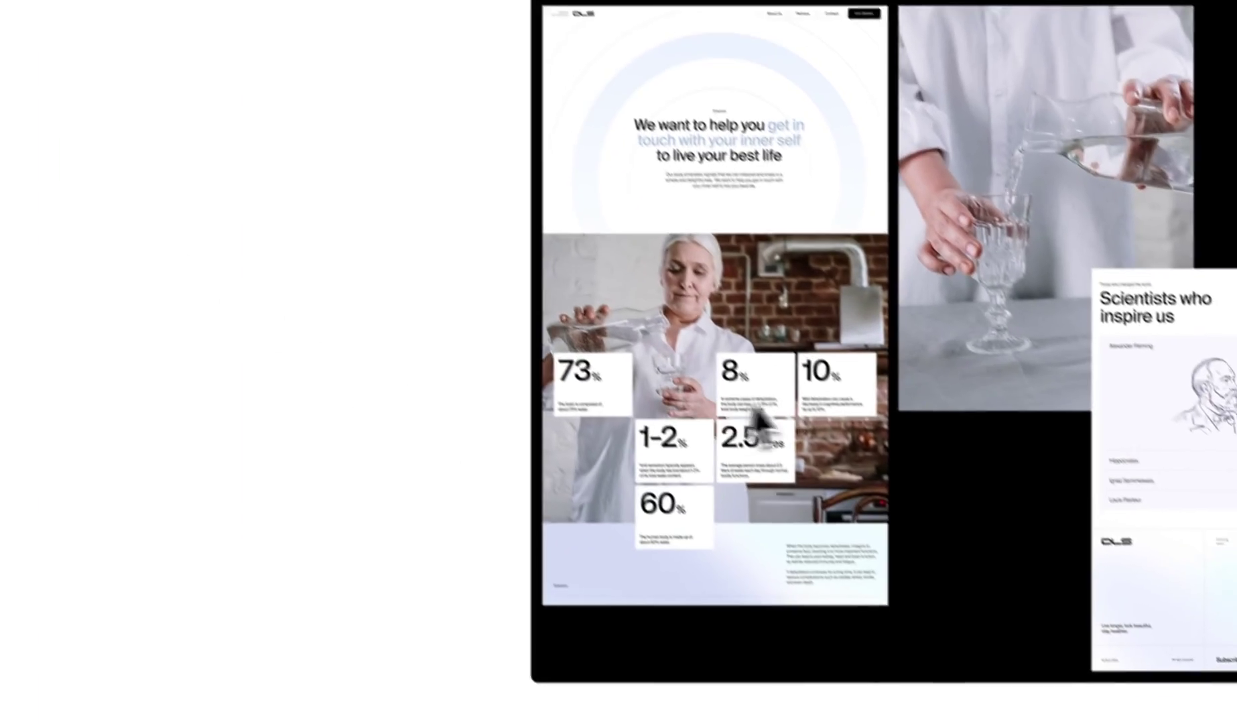
mouse_move(101, 451)
click(140, 235)
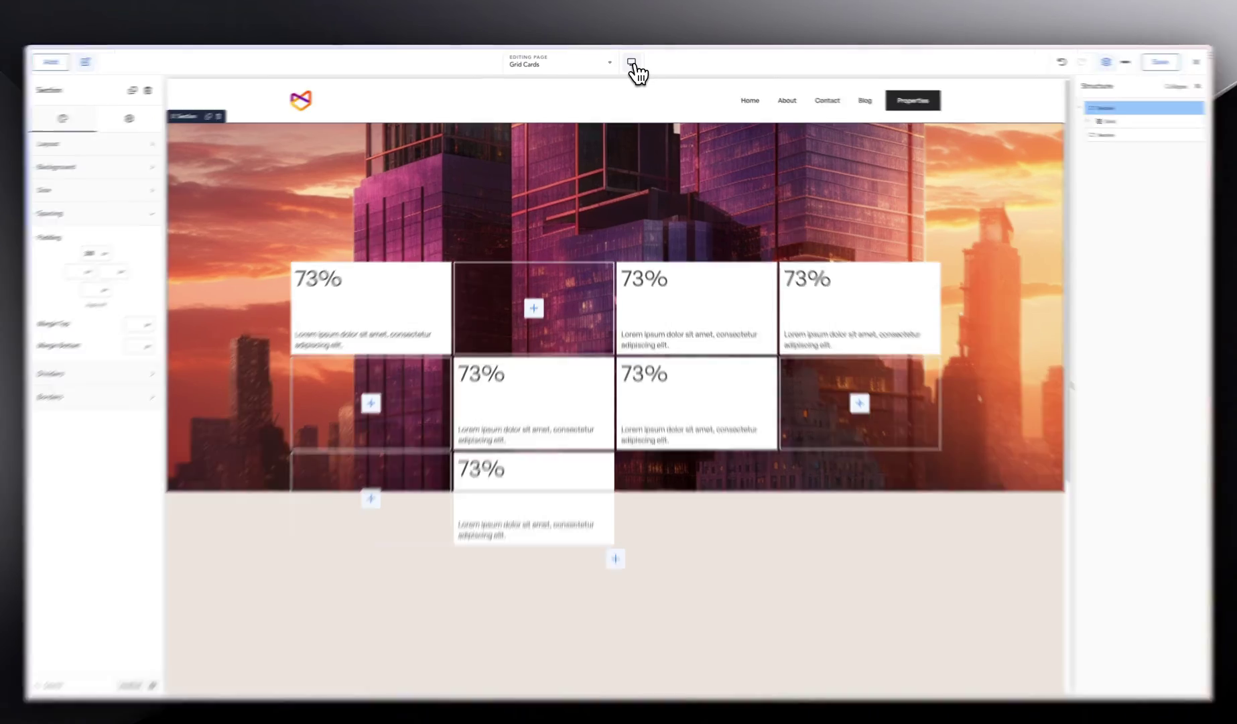
Step: Check the layout at the Tablet Landscape breakpoint and set the grid to 3 items per row at Tablet Portrait
click(631, 62)
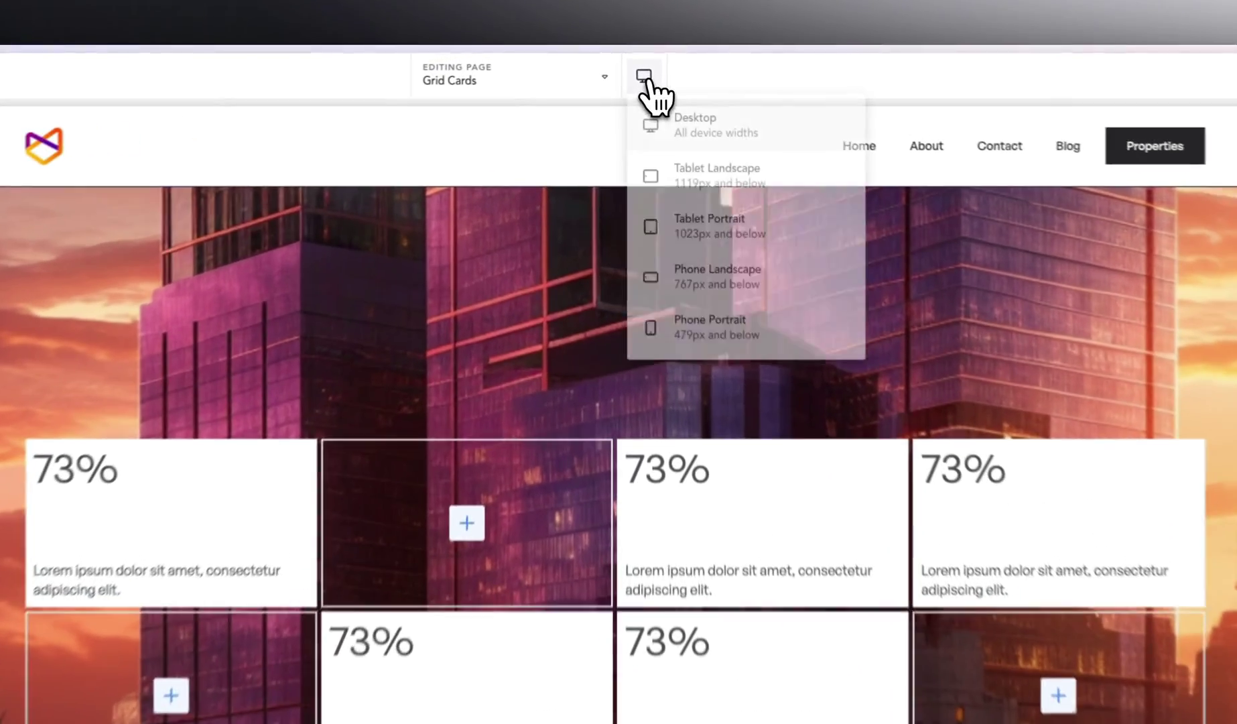
click(667, 108)
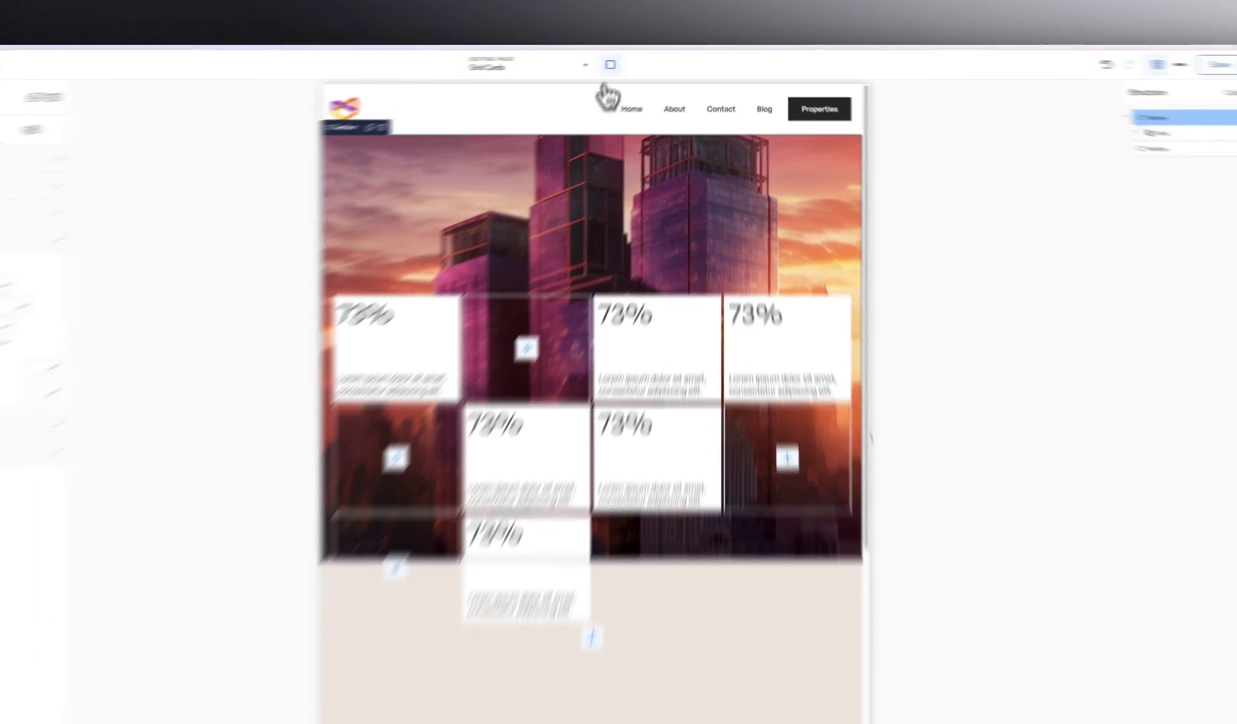
click(632, 62)
click(584, 230)
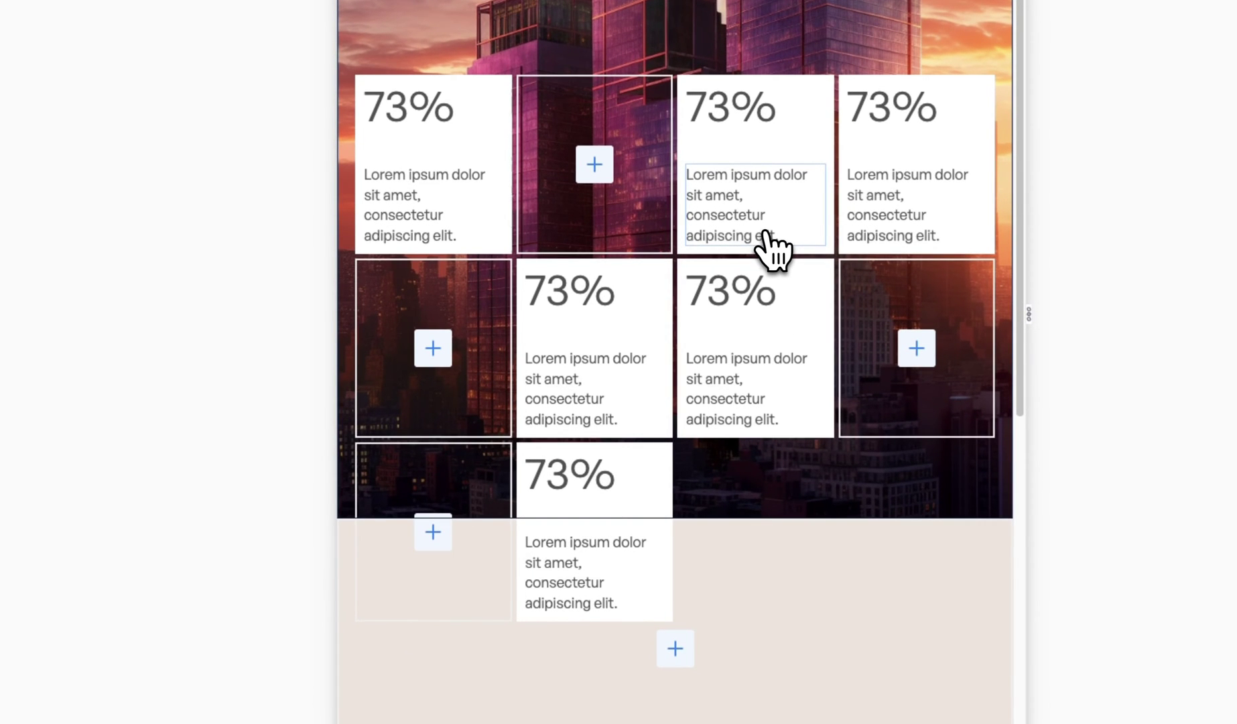
click(791, 516)
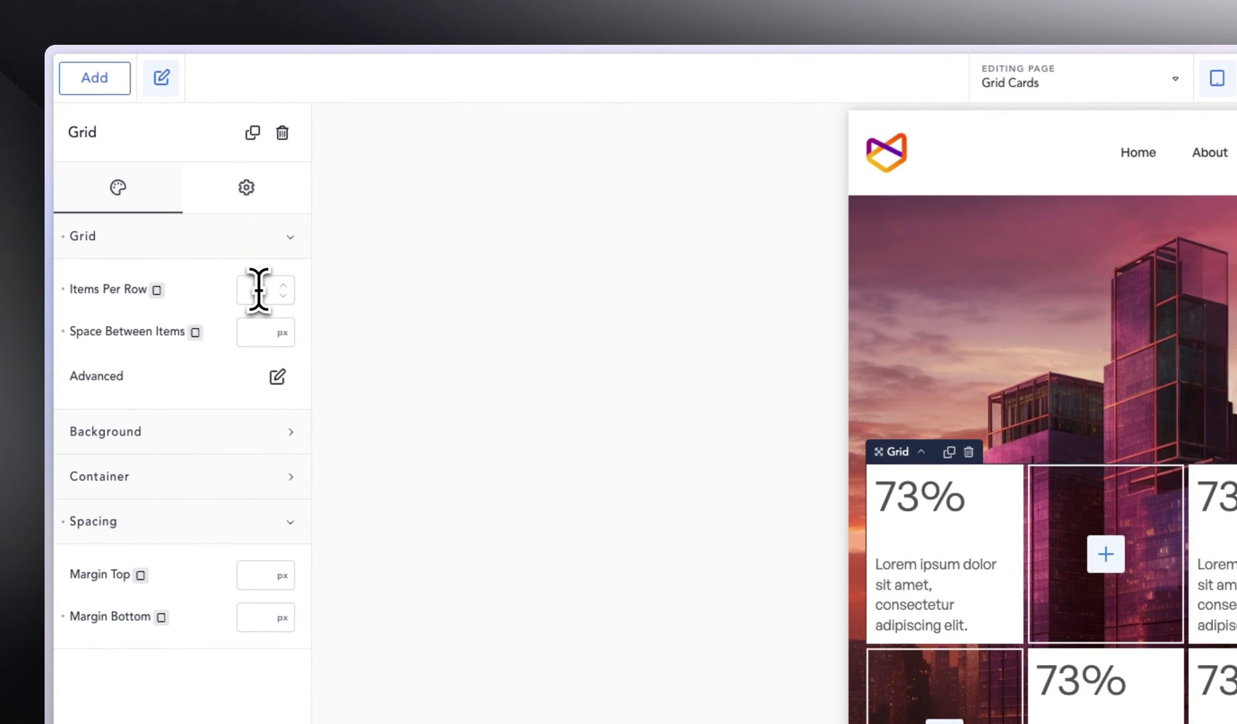
click(258, 290)
text(3)
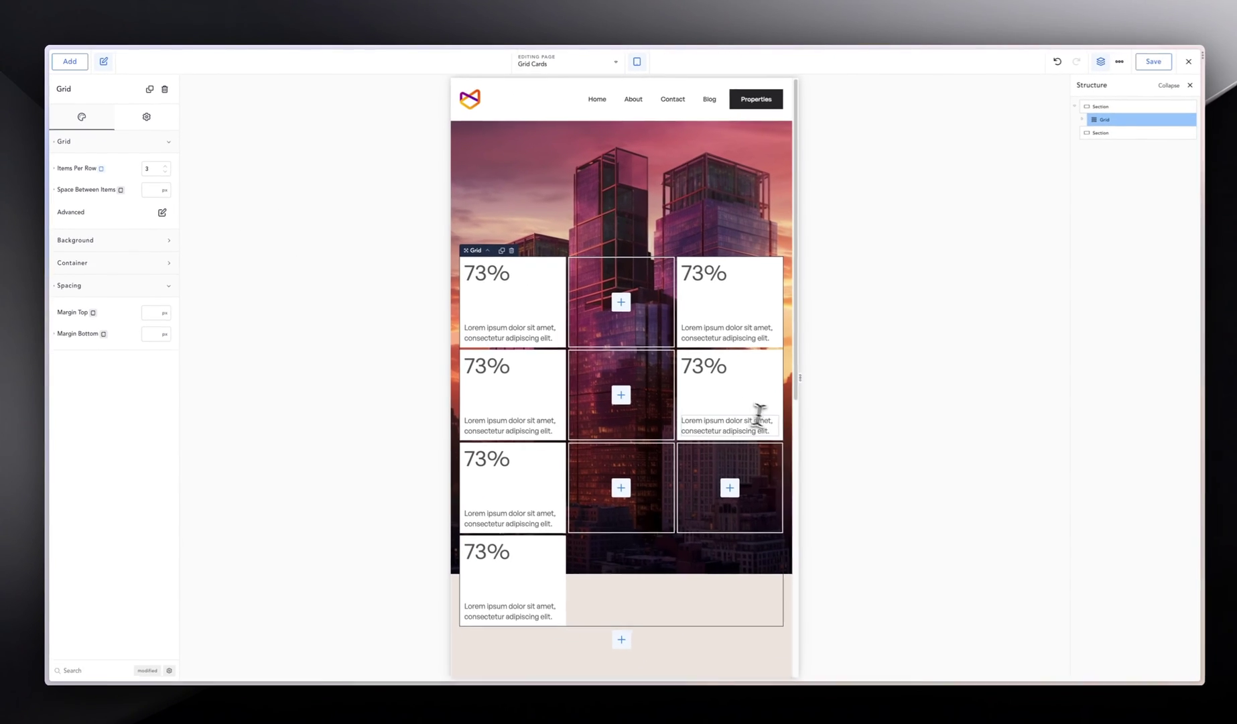
Step: Find the order setting of the first card in the second row and set its order to 2 for Tablet Portrait
click(540, 379)
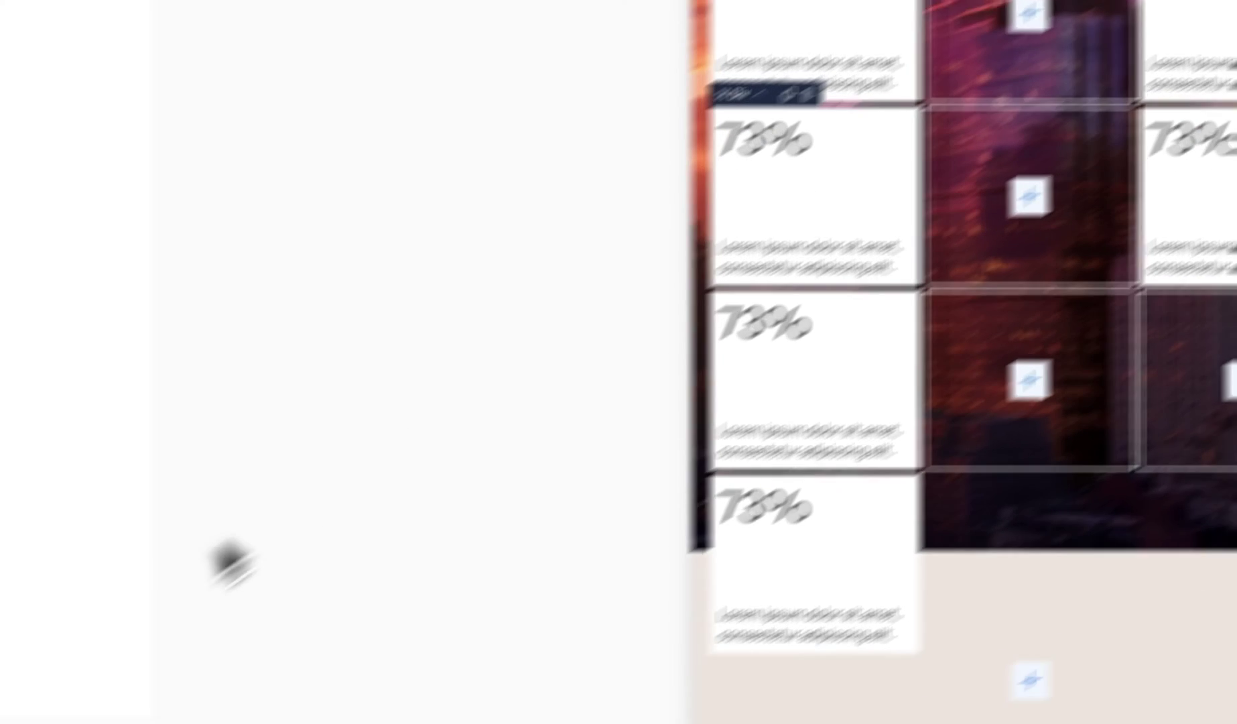
click(139, 660)
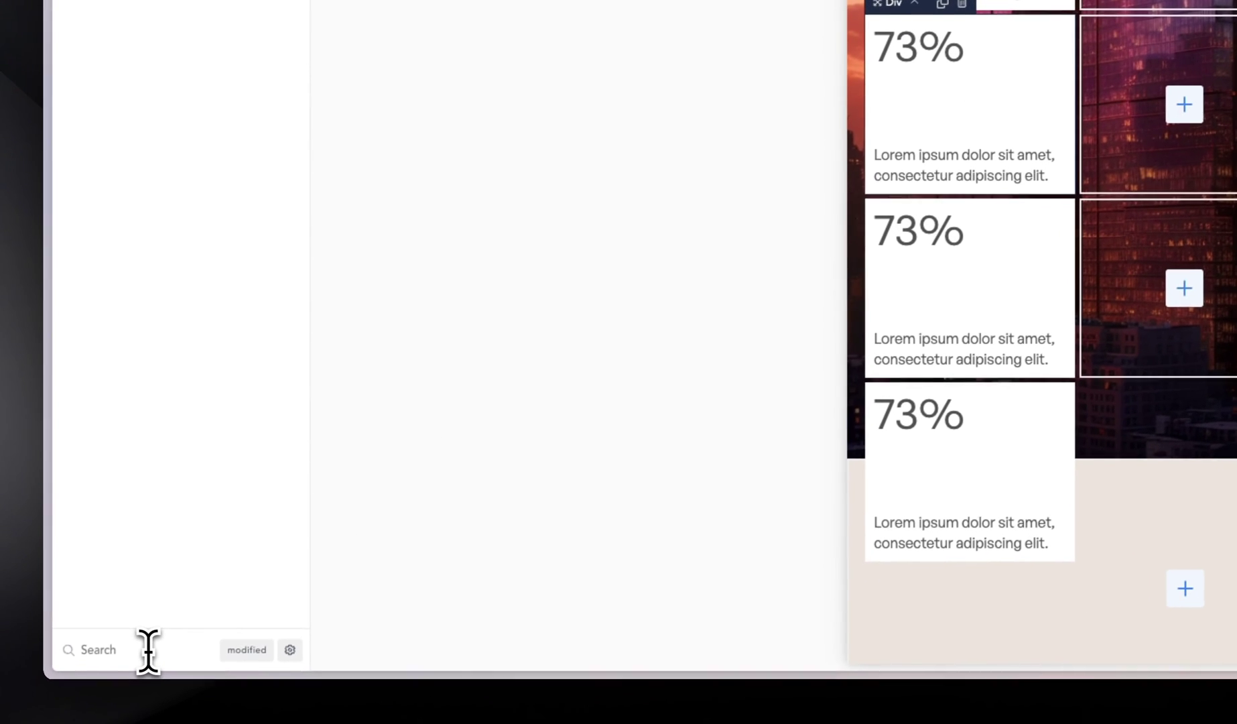
text(order)
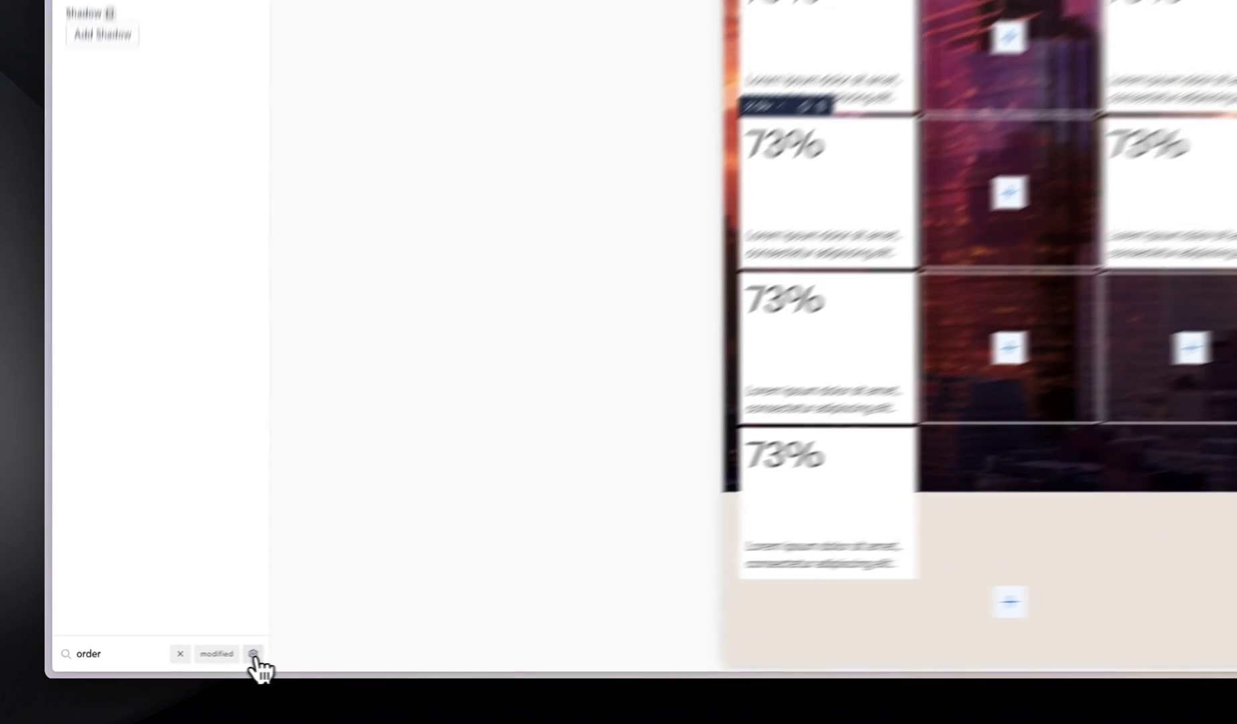
click(167, 664)
click(154, 180)
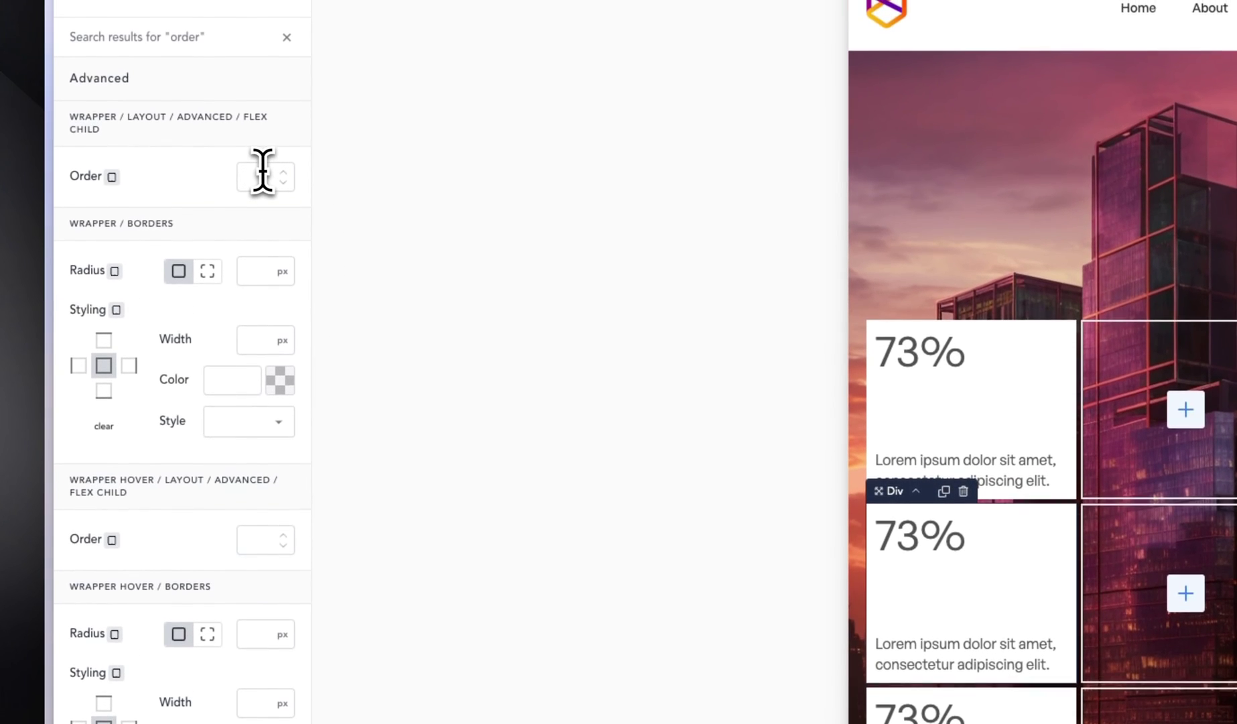
text(2)
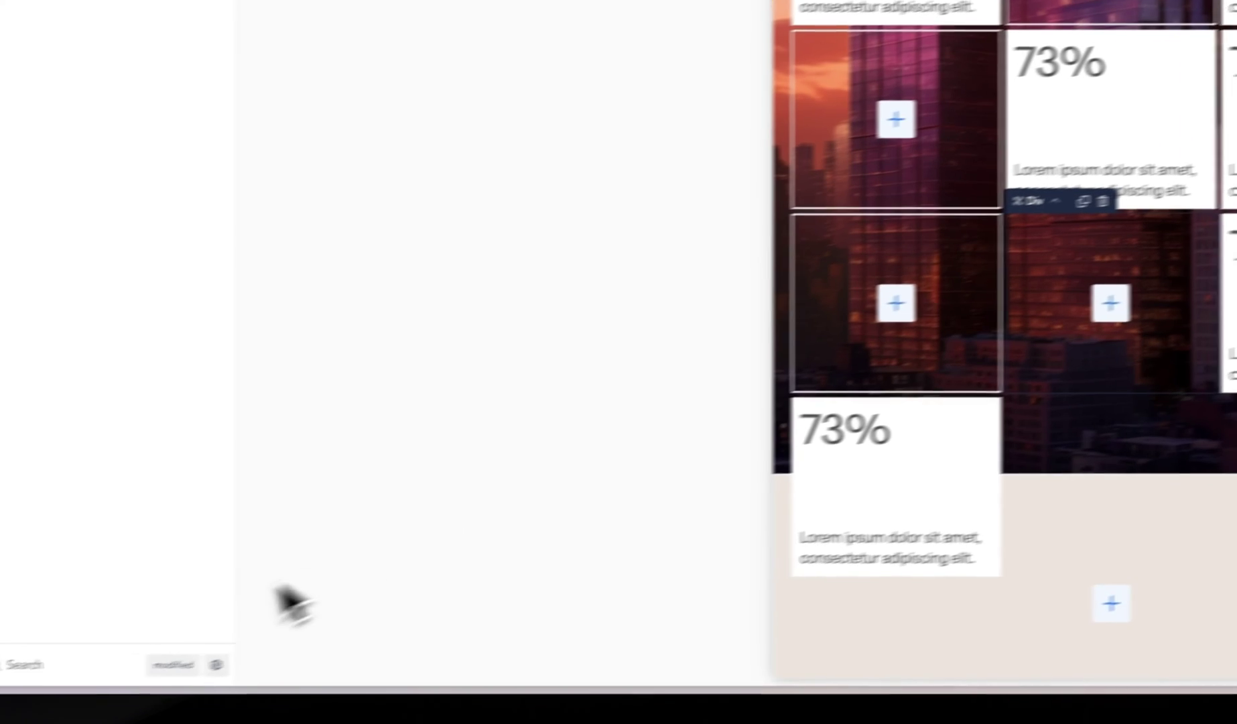
Step: Try order values 4 and 3 on the empty middle cell of the third row, and clear its order
click(94, 665)
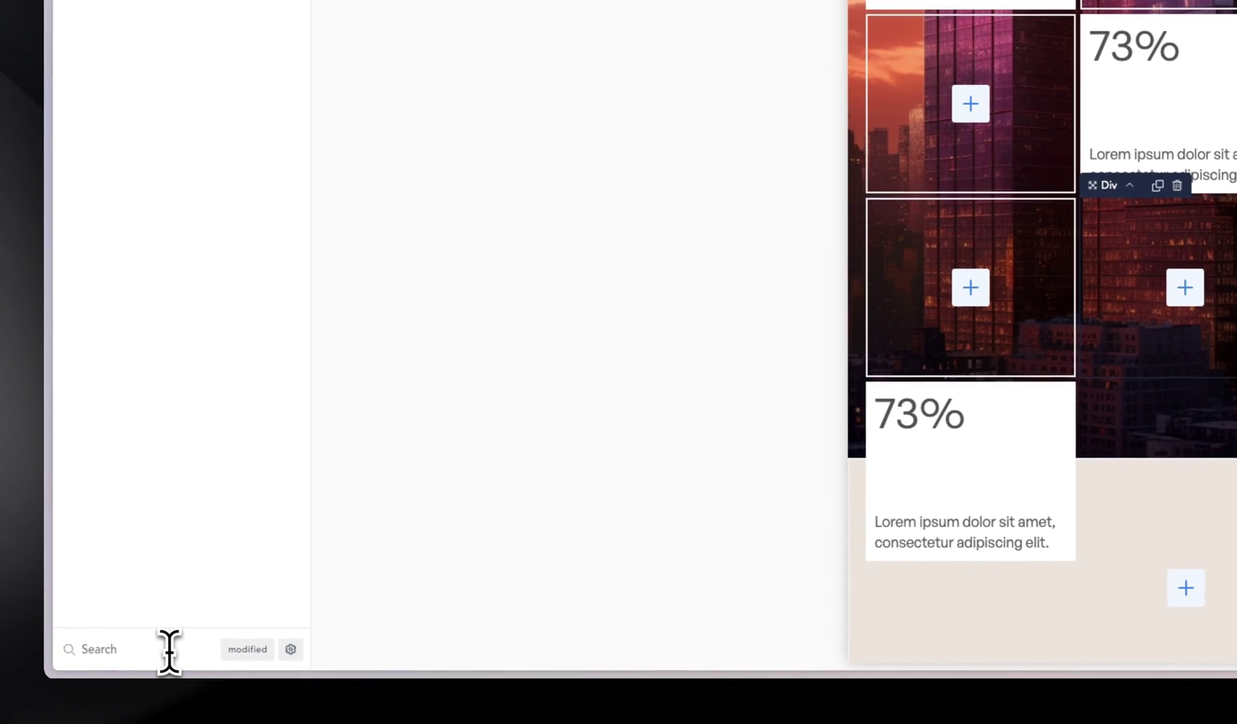
text(order)
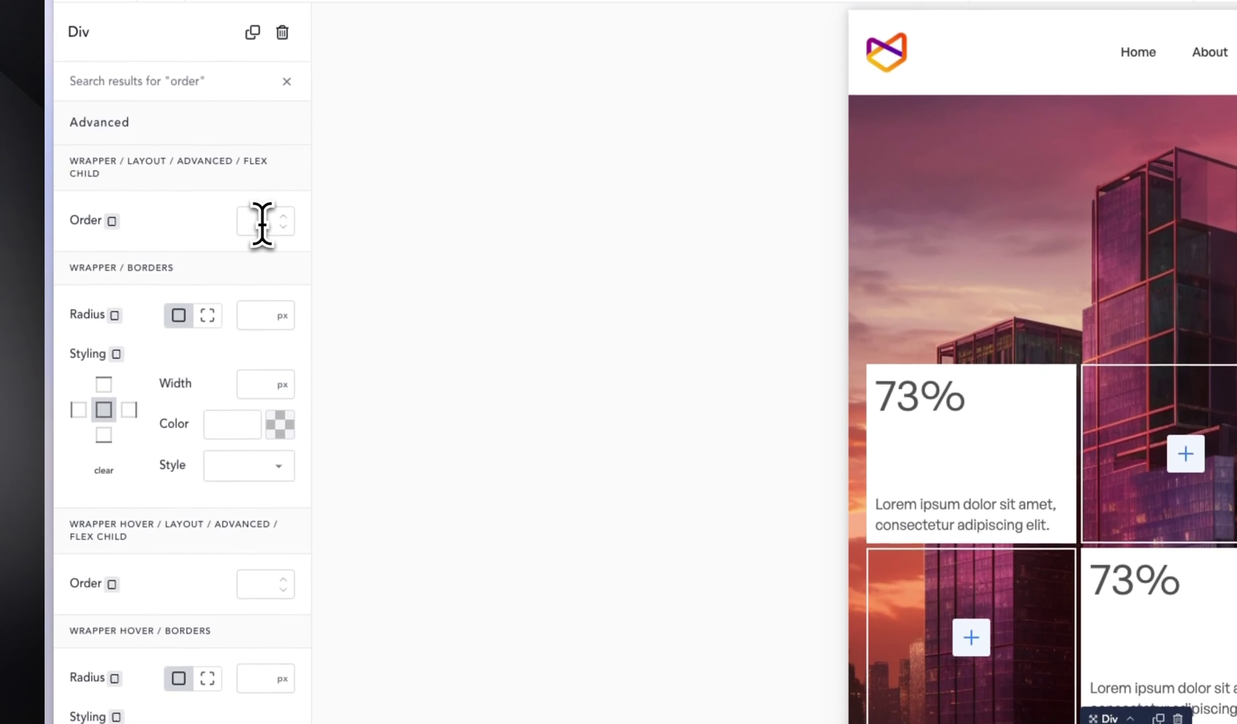
click(262, 227)
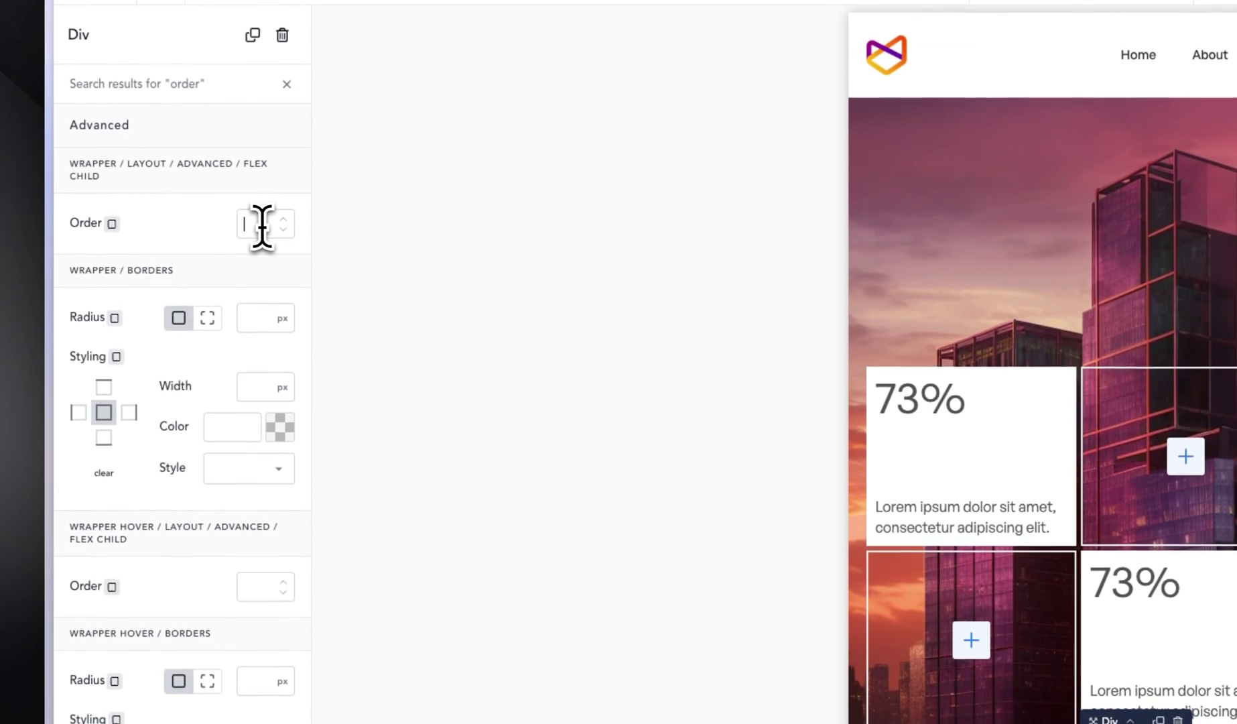
text(4)
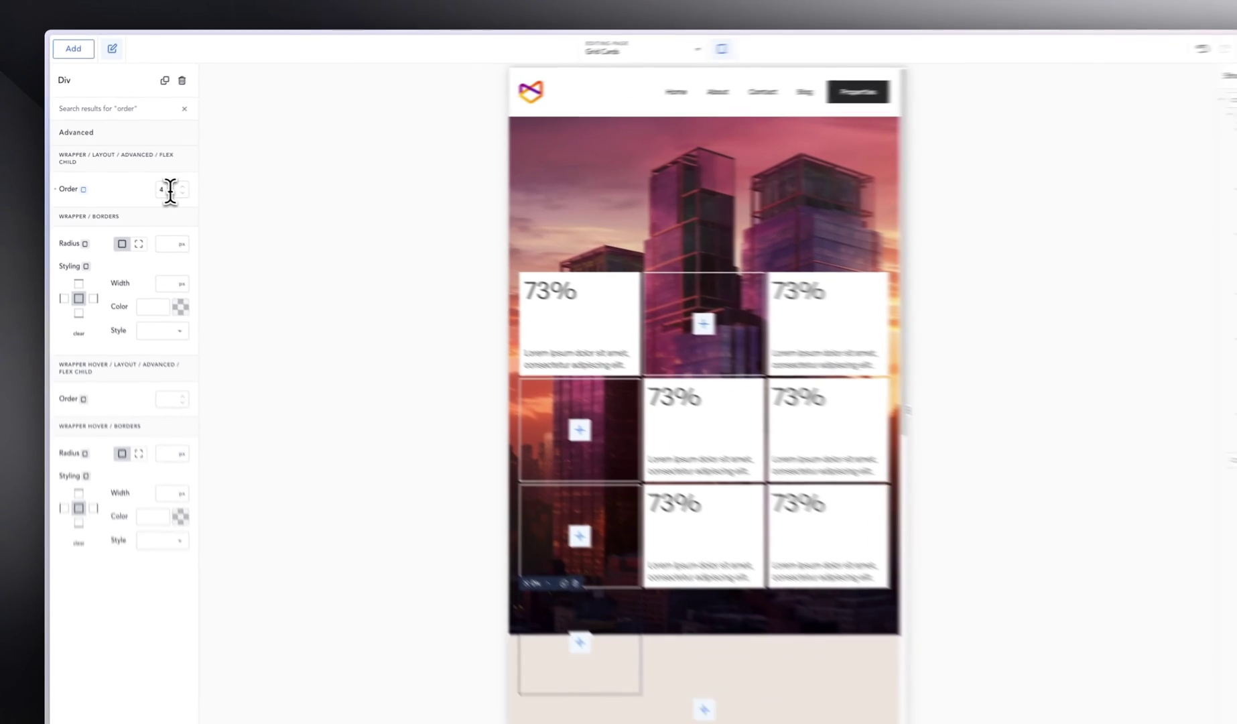
key(BackSpace)
text(3)
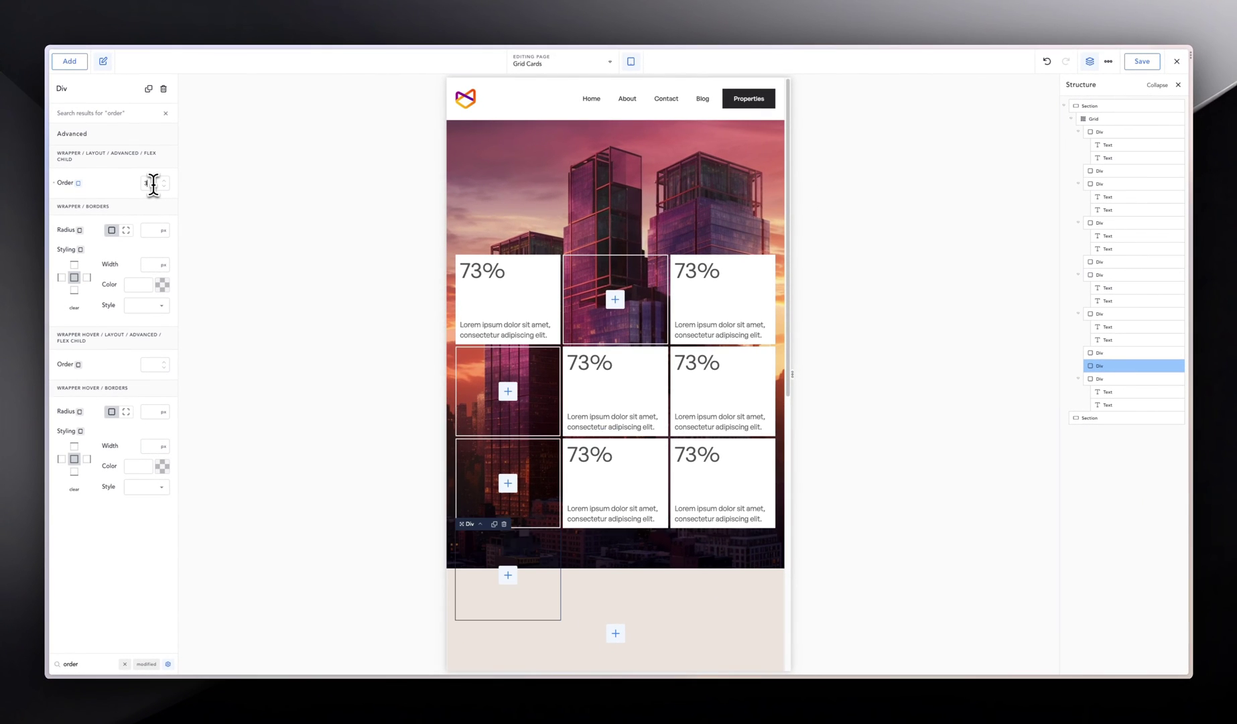
key(BackSpace)
text(3)
key(BackSpace)
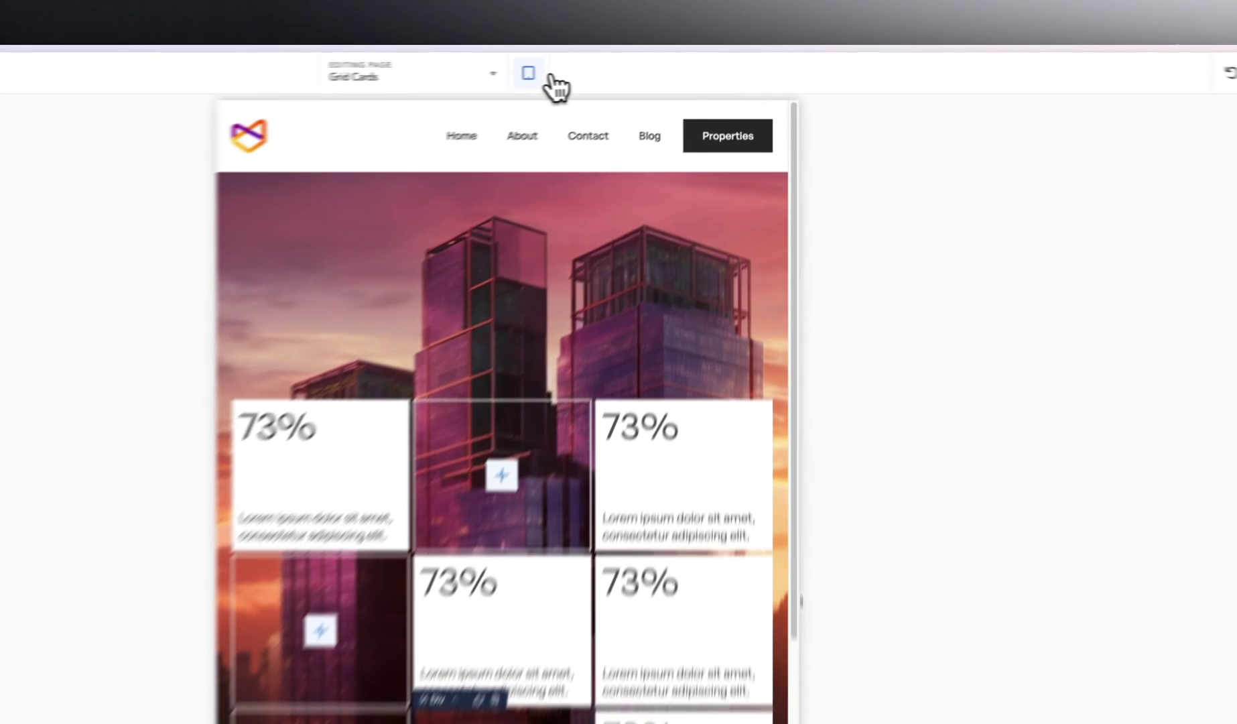
Step: Set the card grid to 2 items per row at the Phone Landscape breakpoint
click(631, 61)
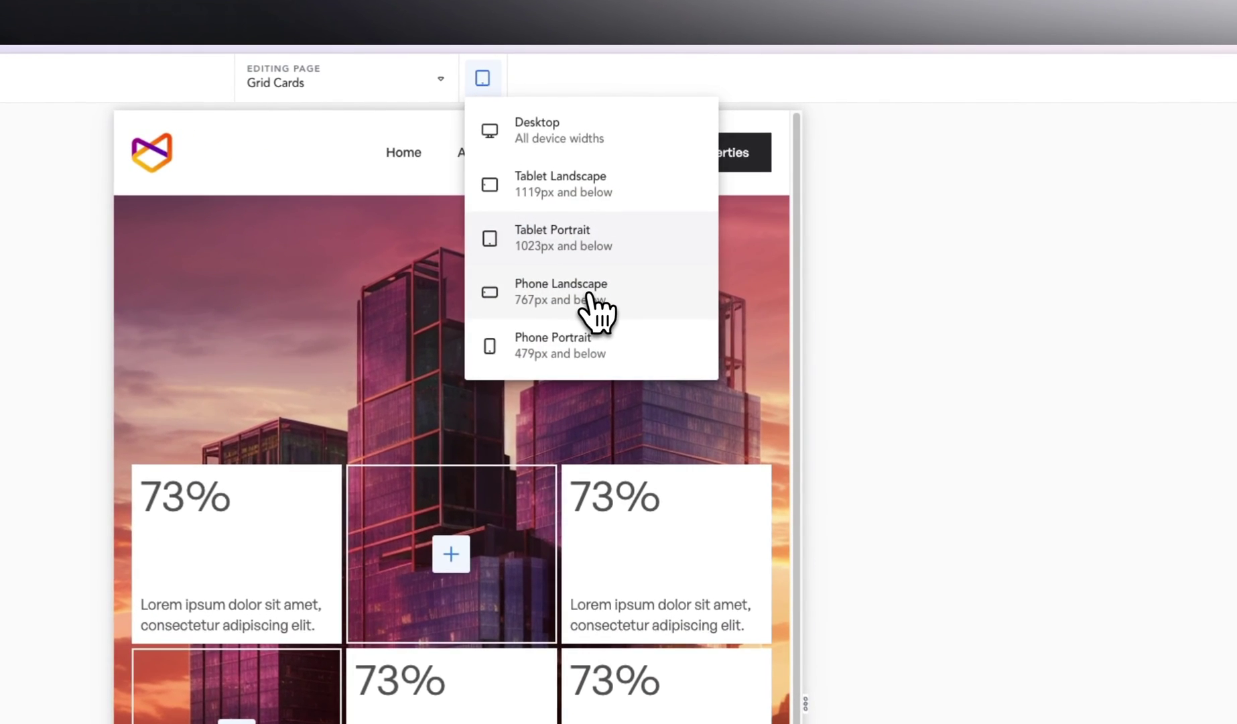
click(626, 310)
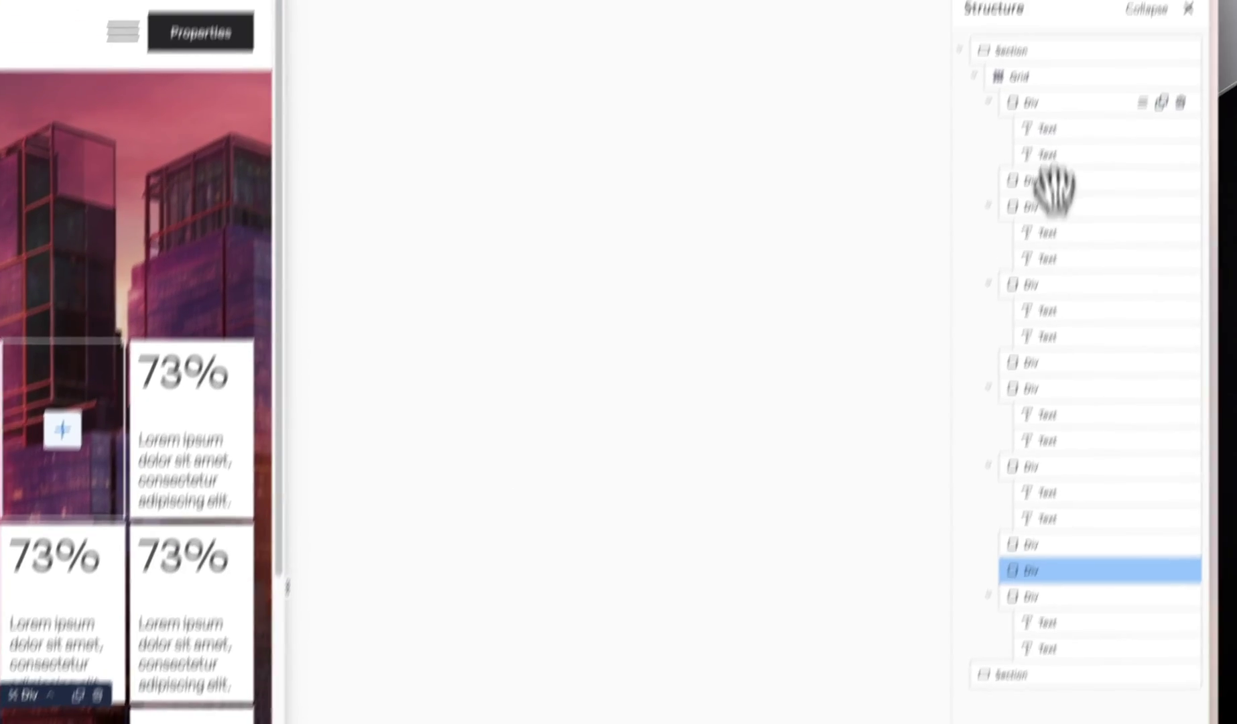
click(1011, 180)
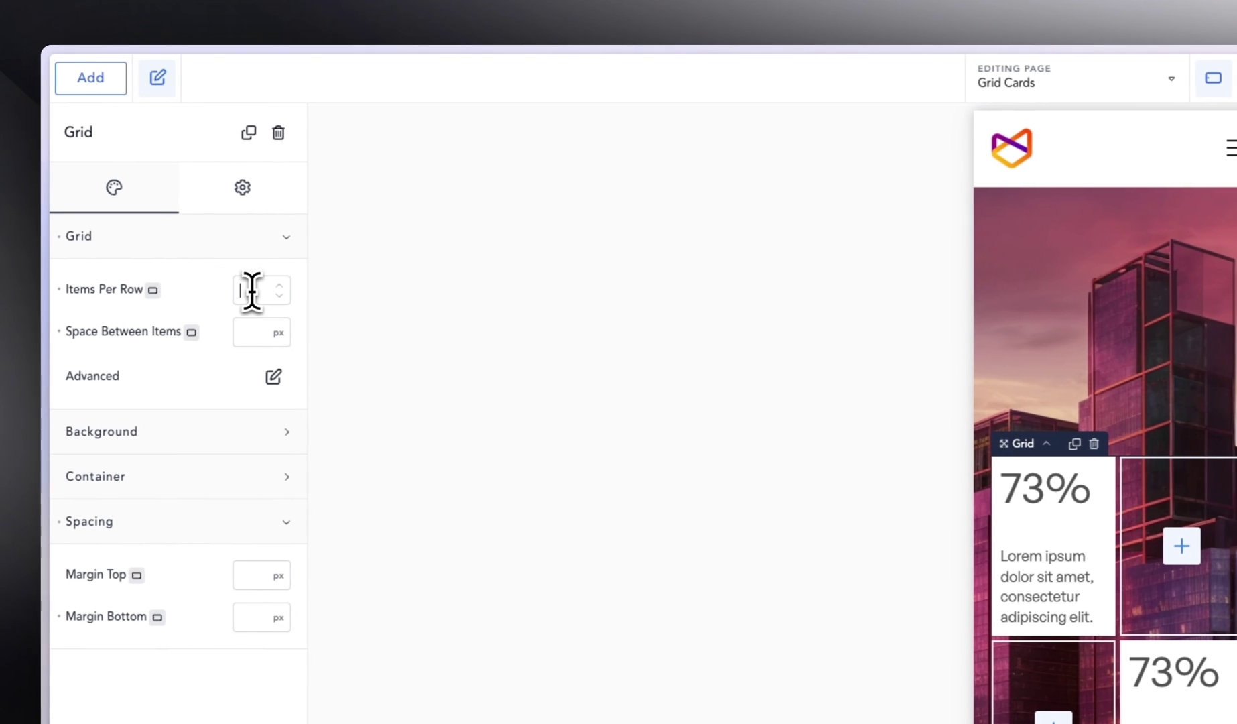
text(2)
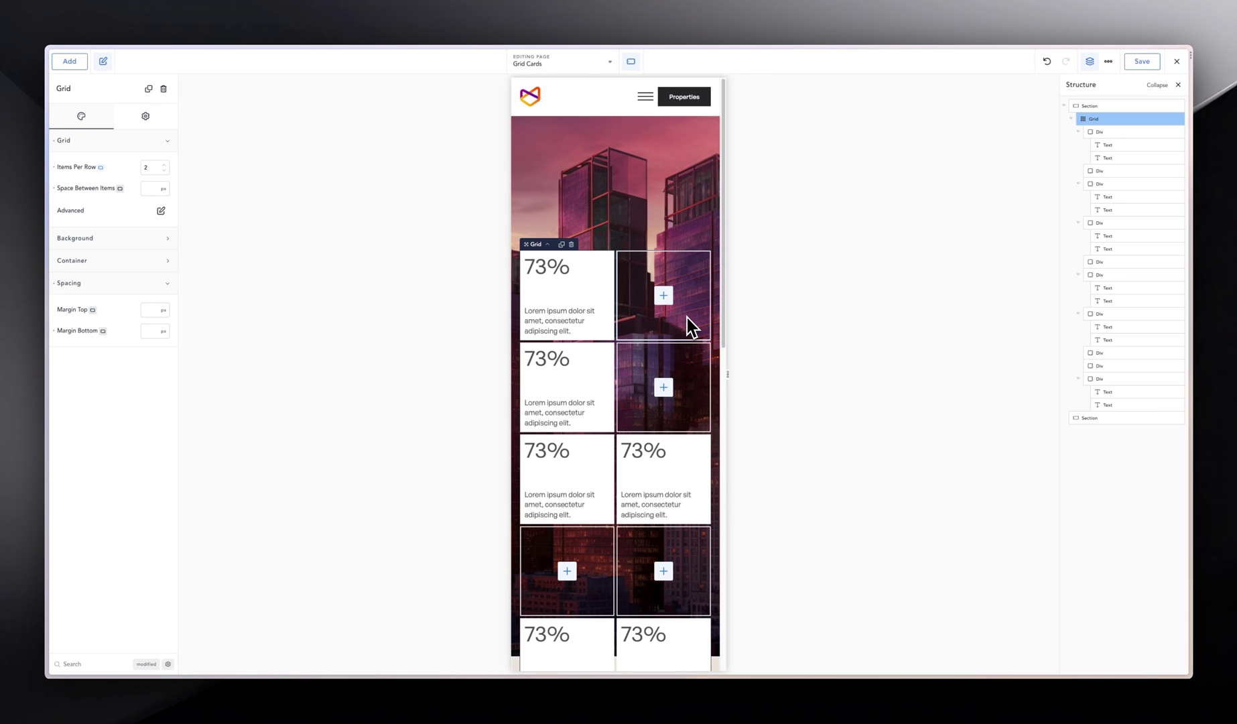
Step: Hide the empty cell in the grid's first row on the Phone Landscape and Phone Portrait breakpoints
click(688, 318)
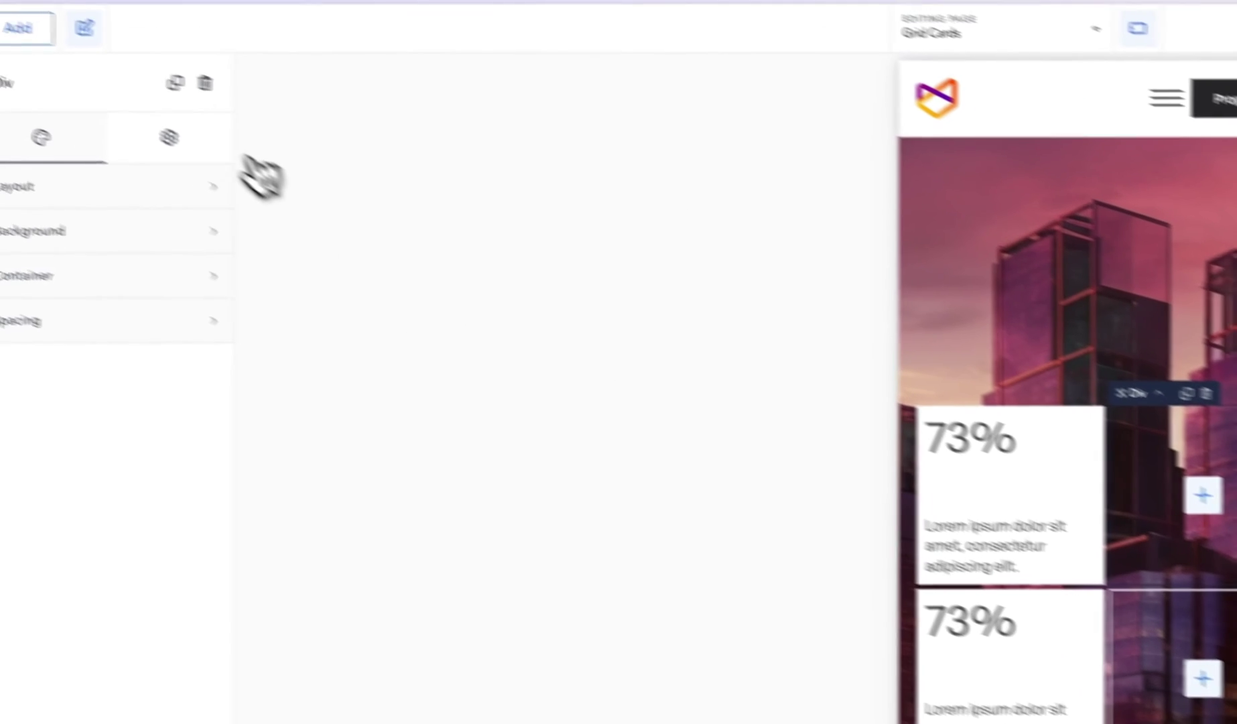
click(248, 167)
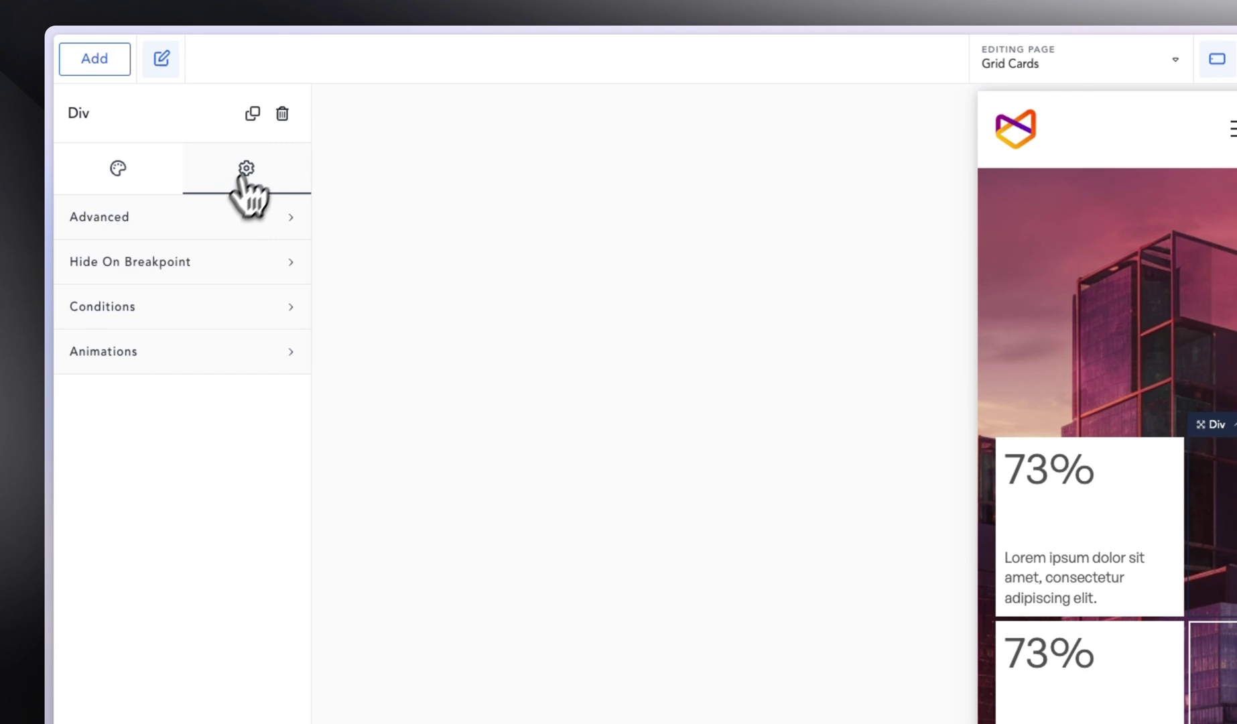
click(177, 274)
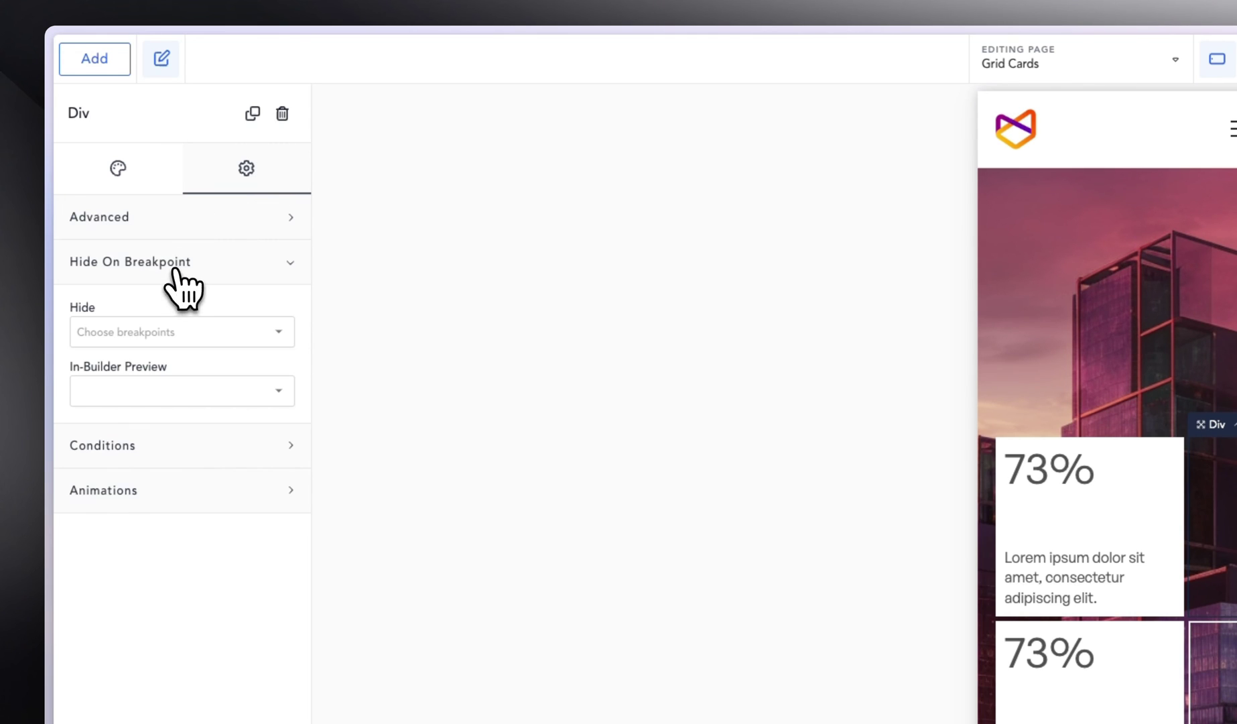
click(108, 333)
click(161, 493)
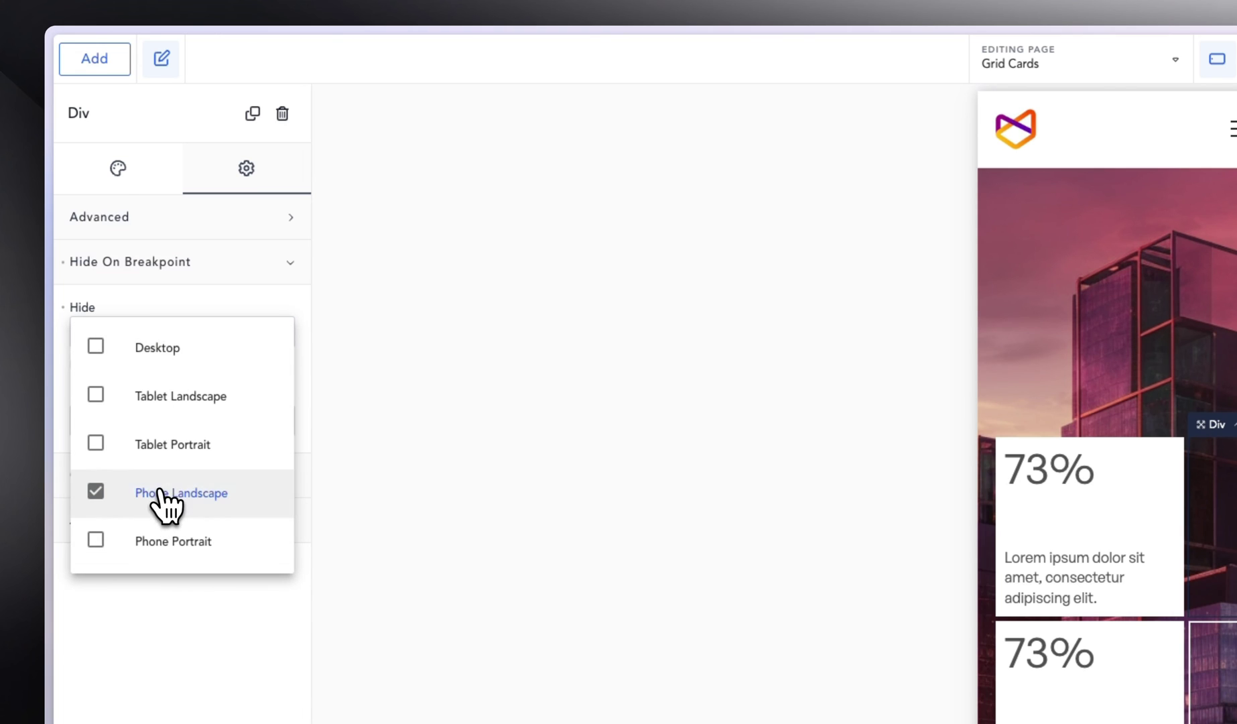
click(159, 543)
click(176, 295)
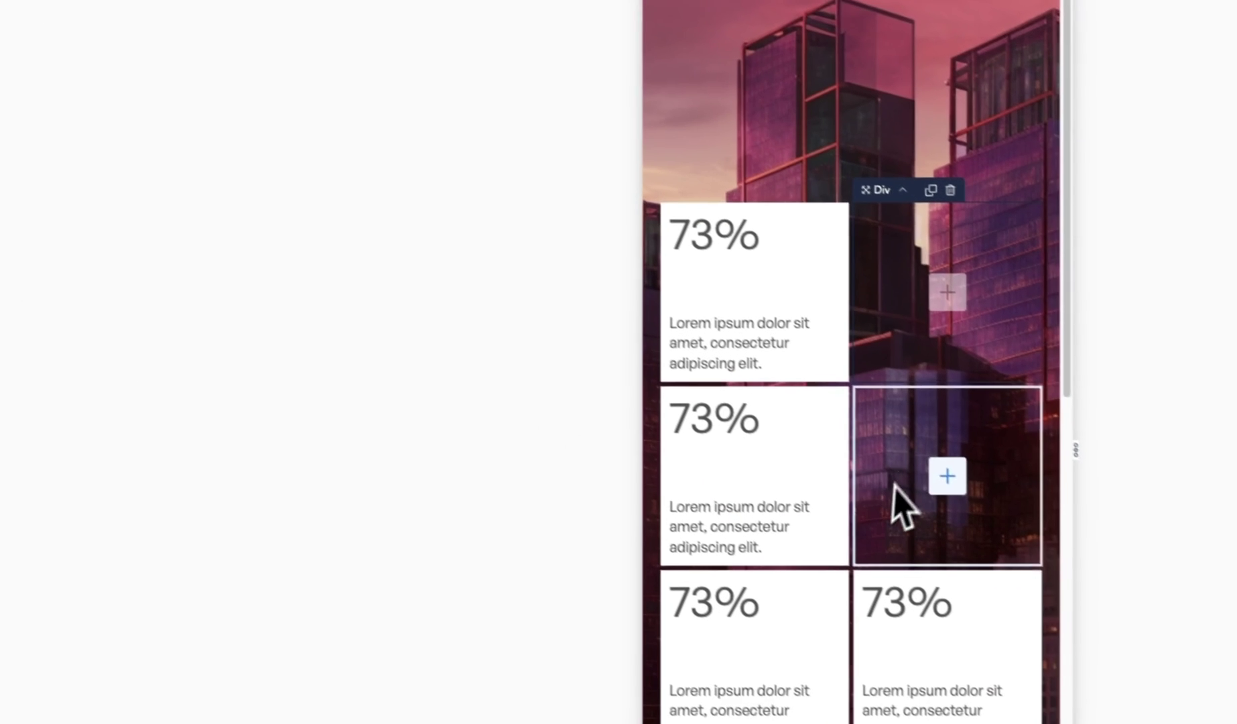
Step: Open the advanced settings of the empty cell in the card grid's second row
click(1233, 654)
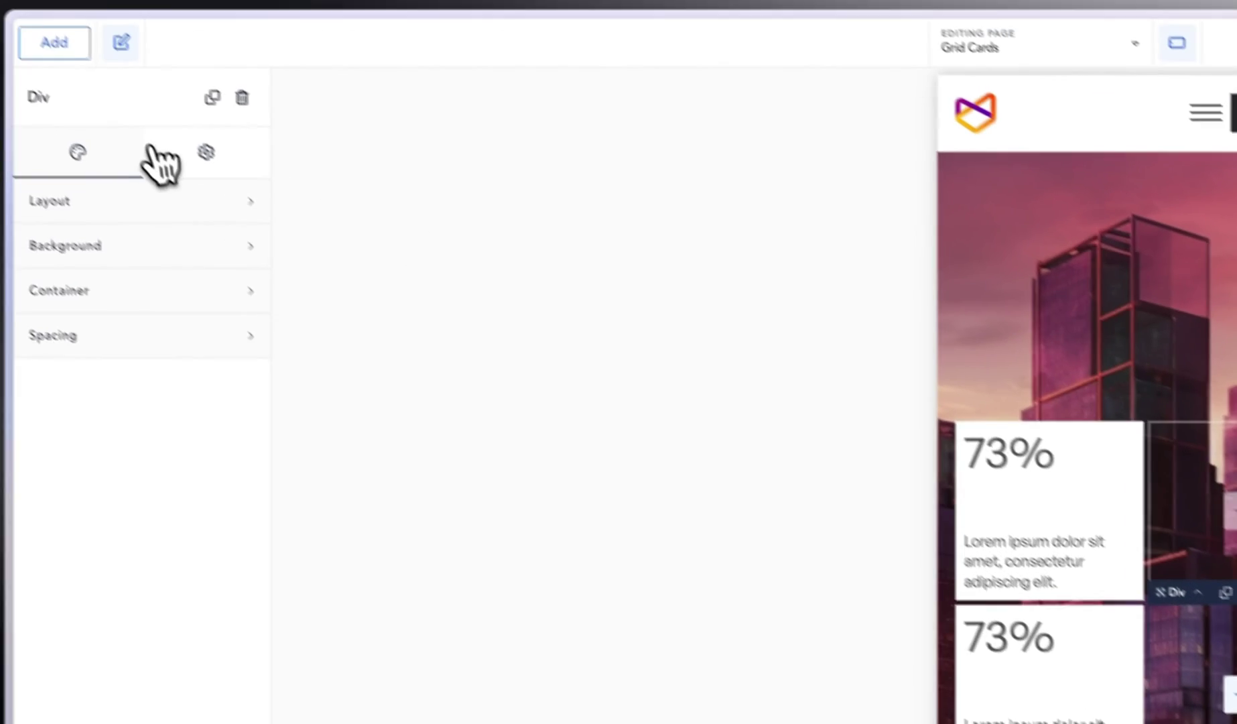
click(205, 147)
click(175, 321)
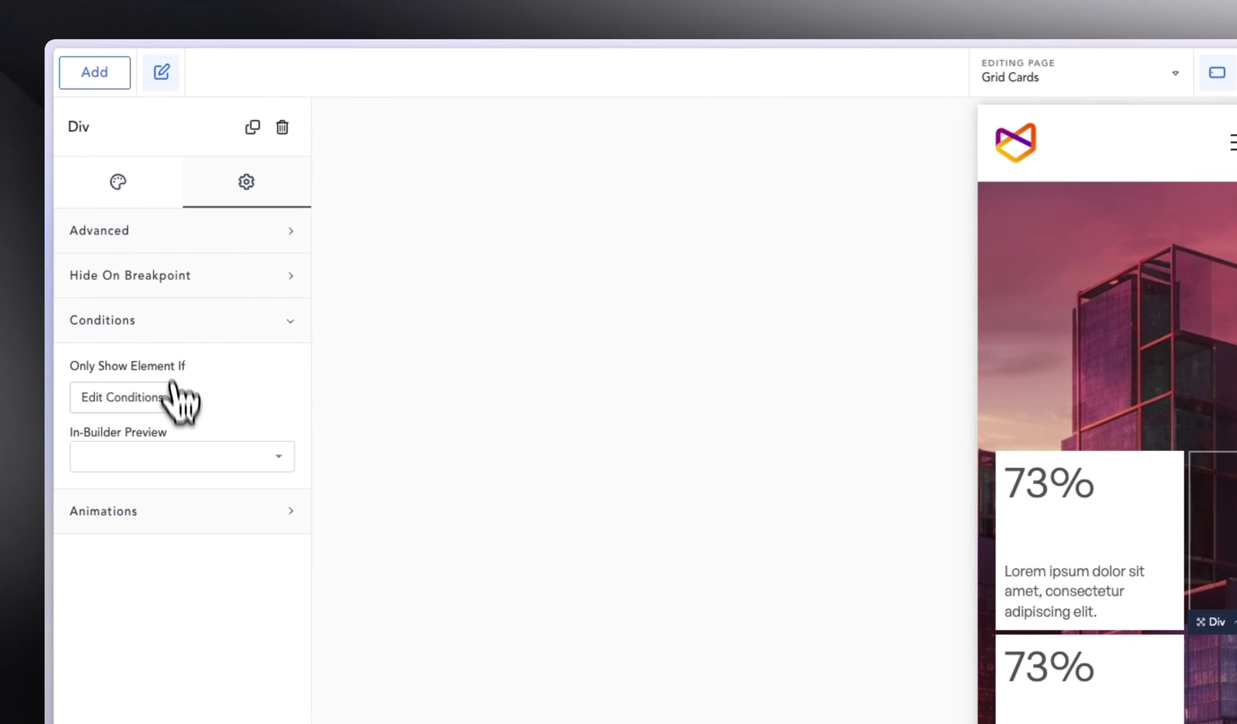
click(143, 461)
click(130, 406)
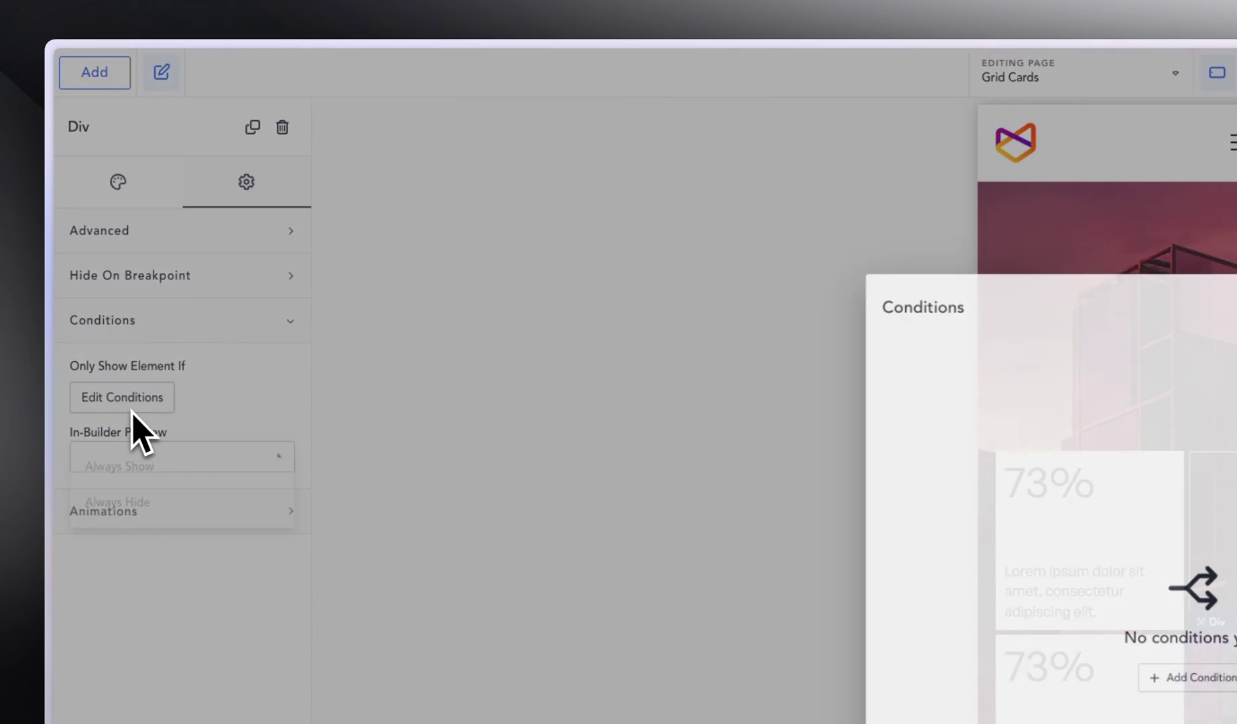
click(368, 382)
click(227, 325)
Step: Hide the empty cell in the grid's second row on the Phone Landscape and Phone Portrait breakpoints
click(210, 281)
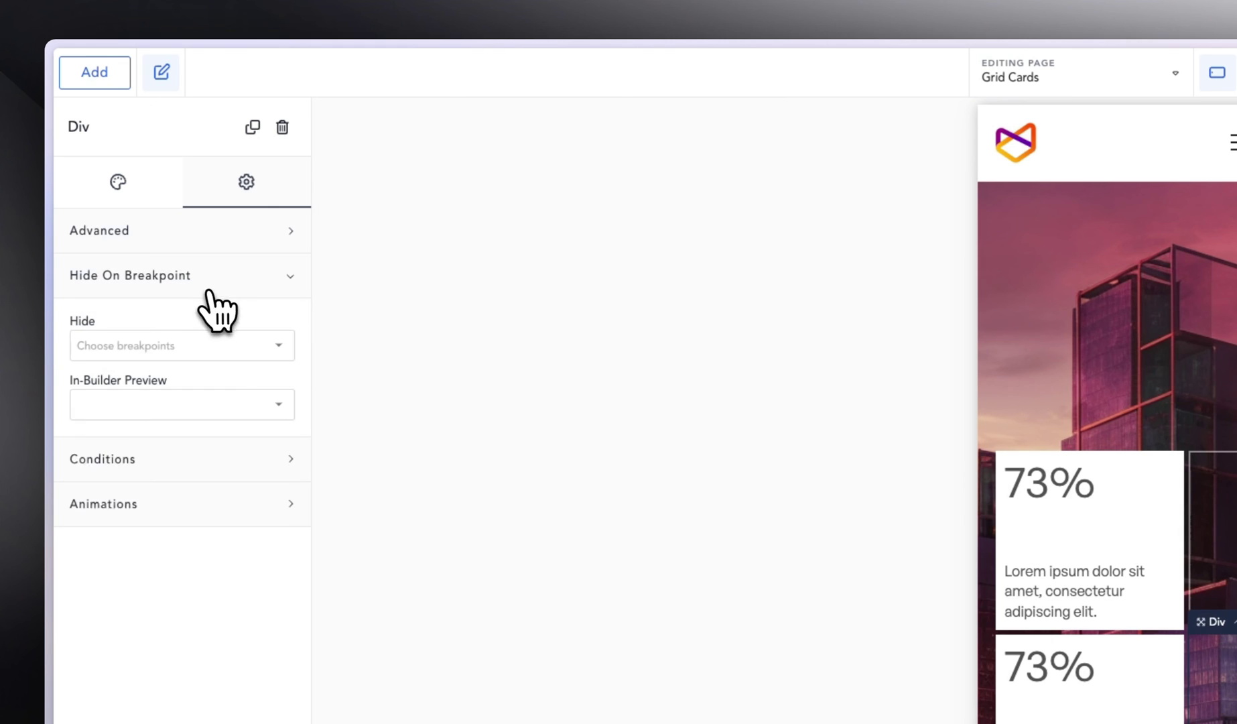
click(210, 355)
click(165, 505)
click(166, 552)
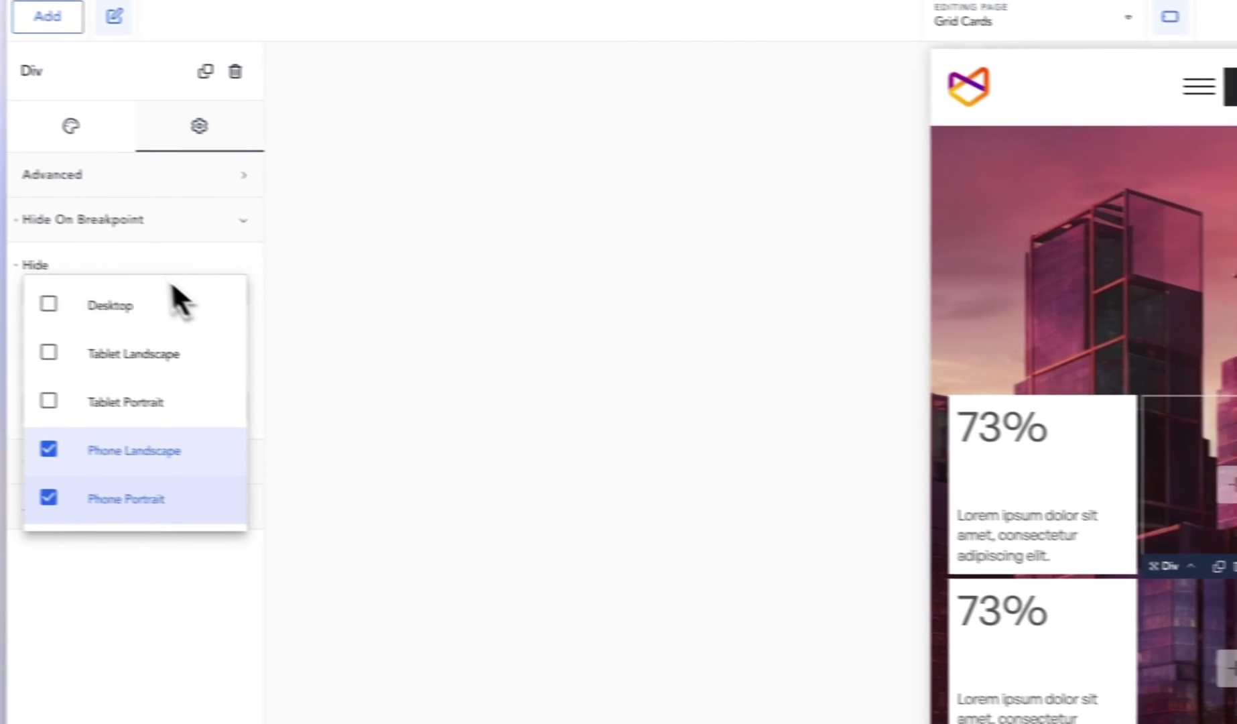
click(171, 271)
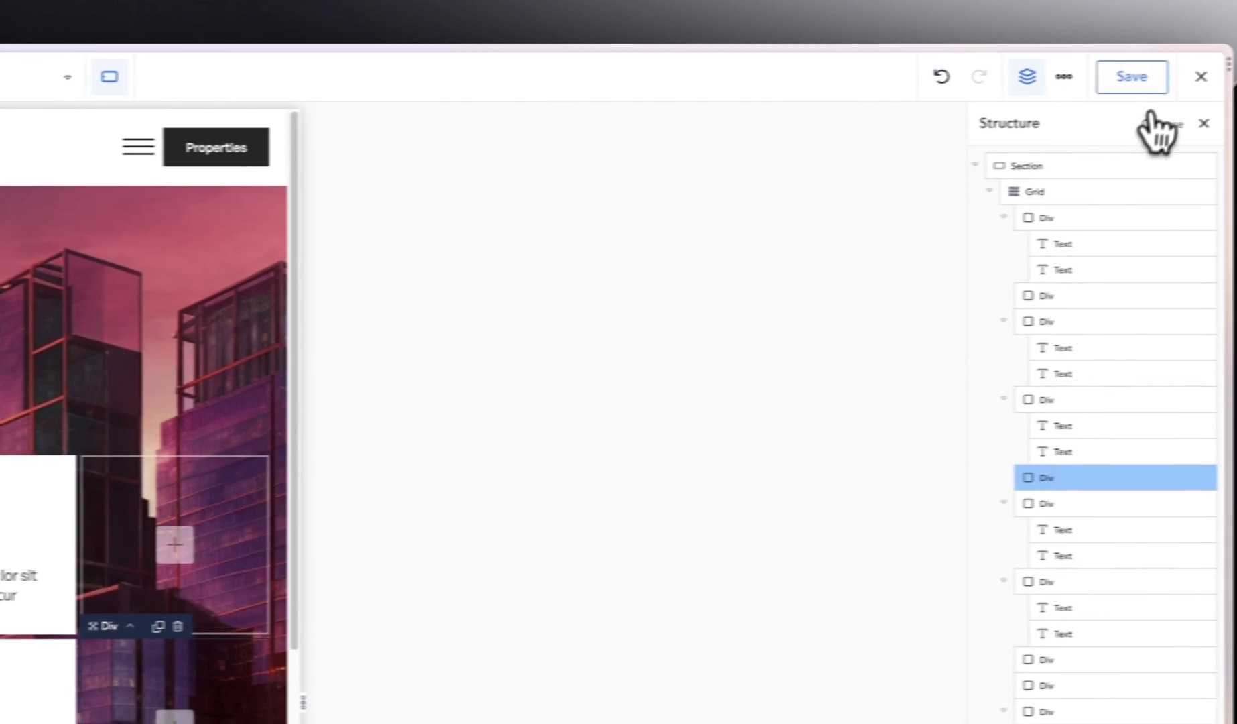
Step: Switch to the page's front end in the browser and preview it in the developer tools' responsive mode at 425 px wide
click(1130, 77)
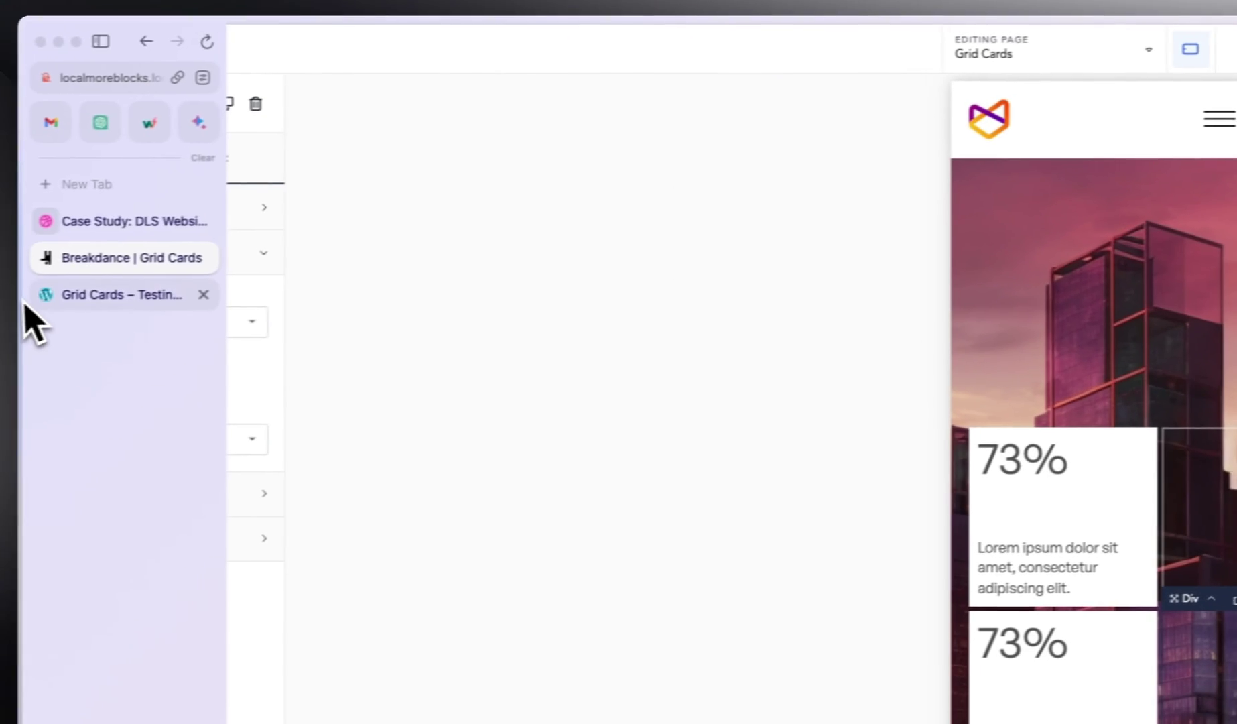
click(36, 297)
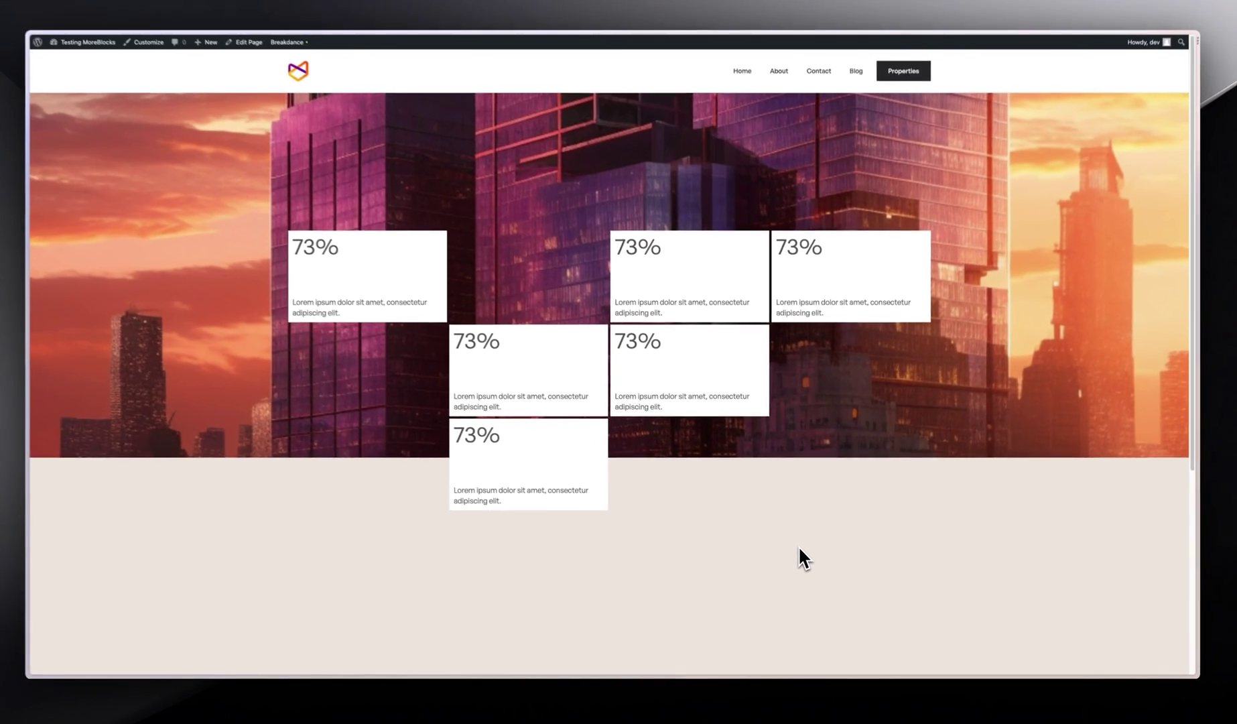
key(super+alt+i)
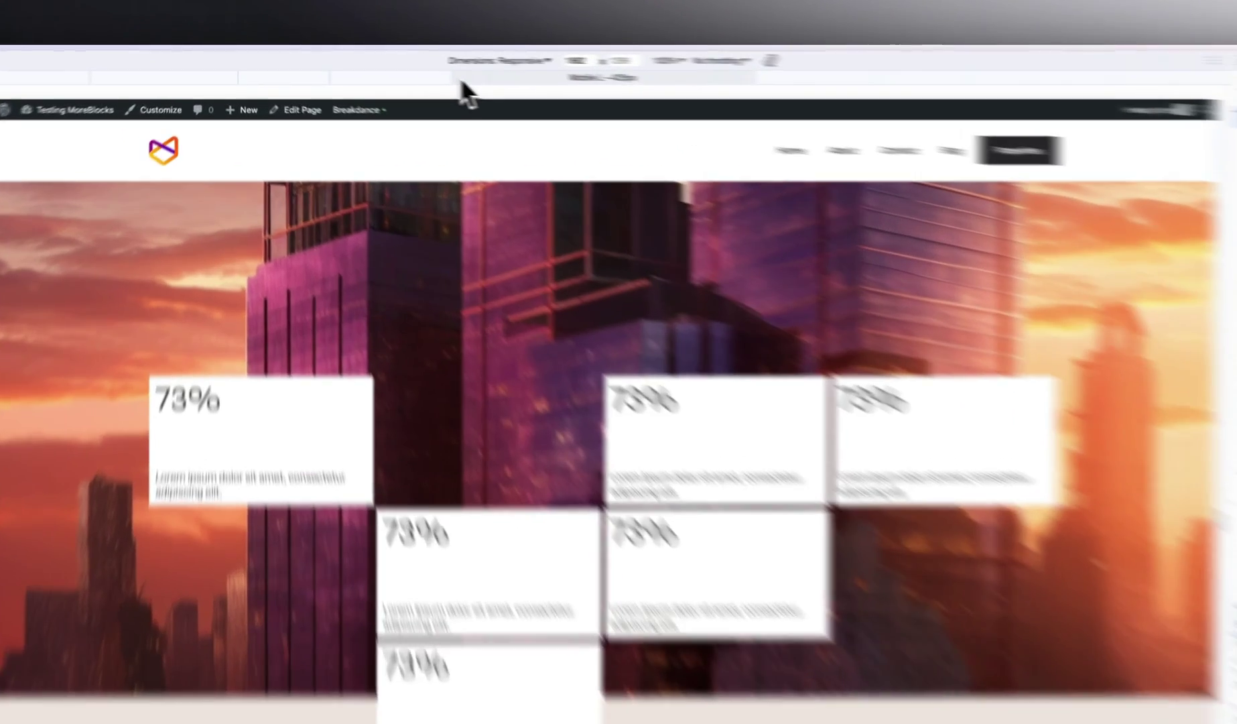
click(400, 70)
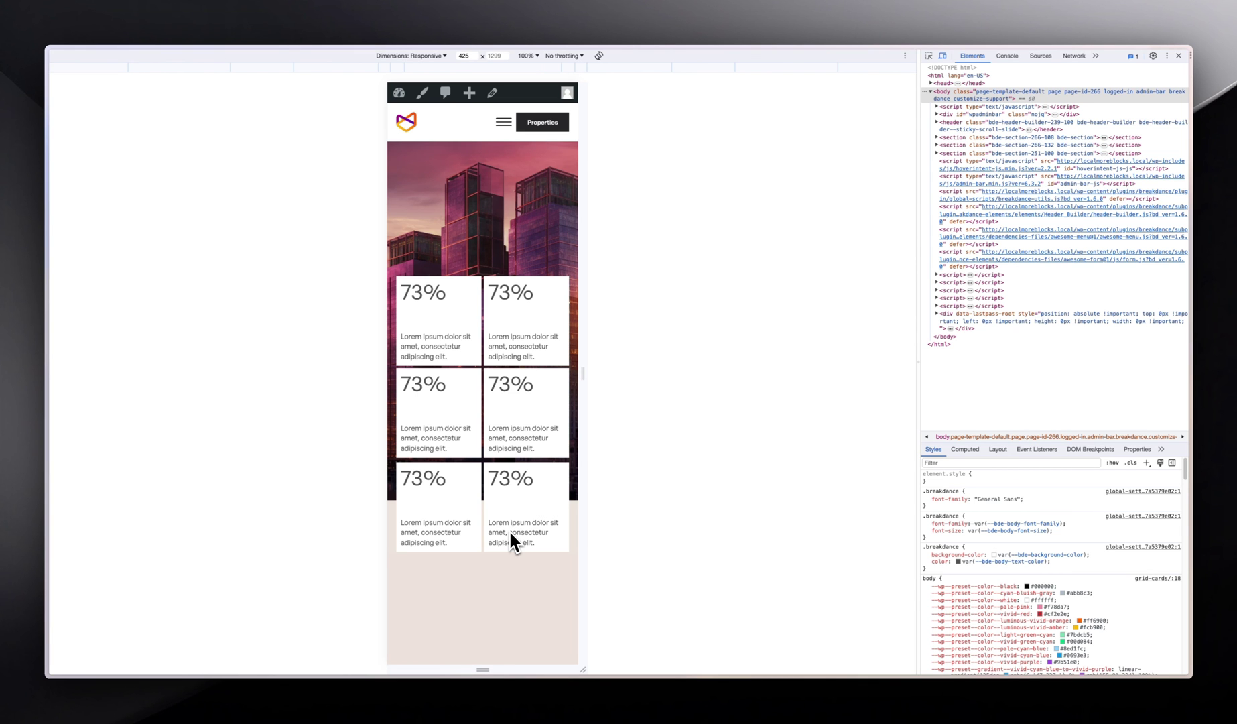
Step: Resize the responsive viewport through tablet, phone and desktop widths to examine how the card grid rearranges
drag(581, 445, 654, 368)
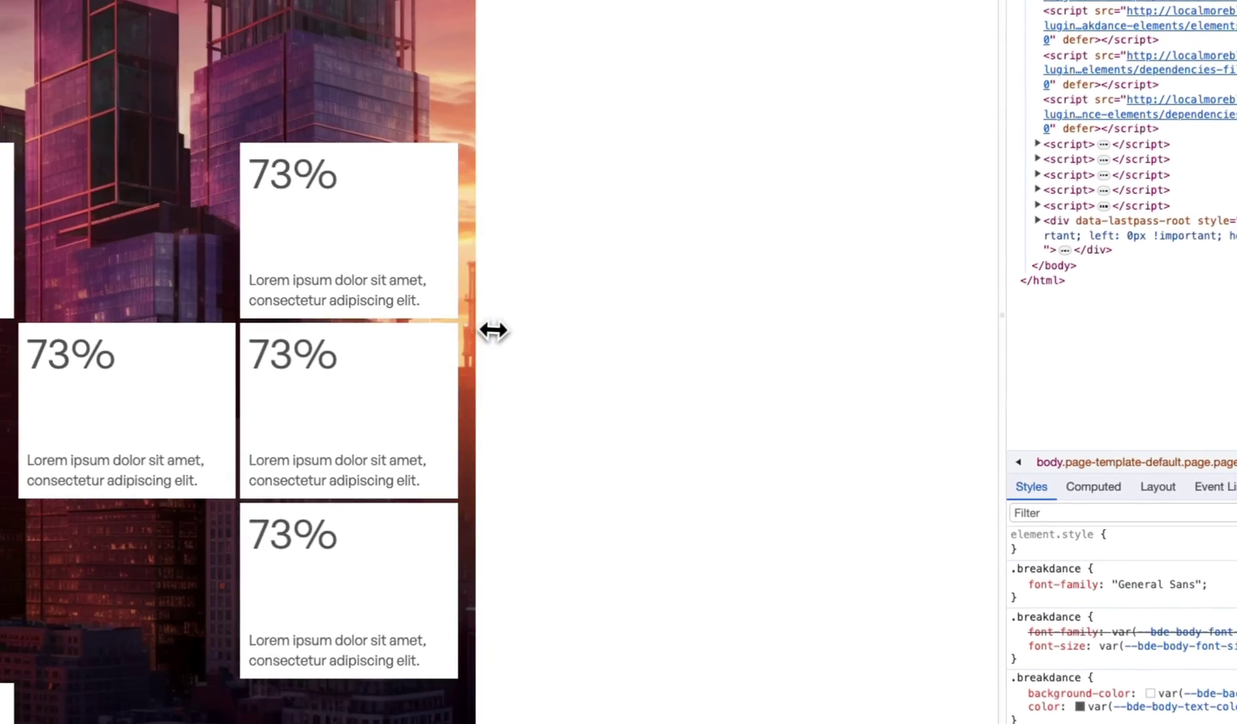
drag(494, 330, 581, 334)
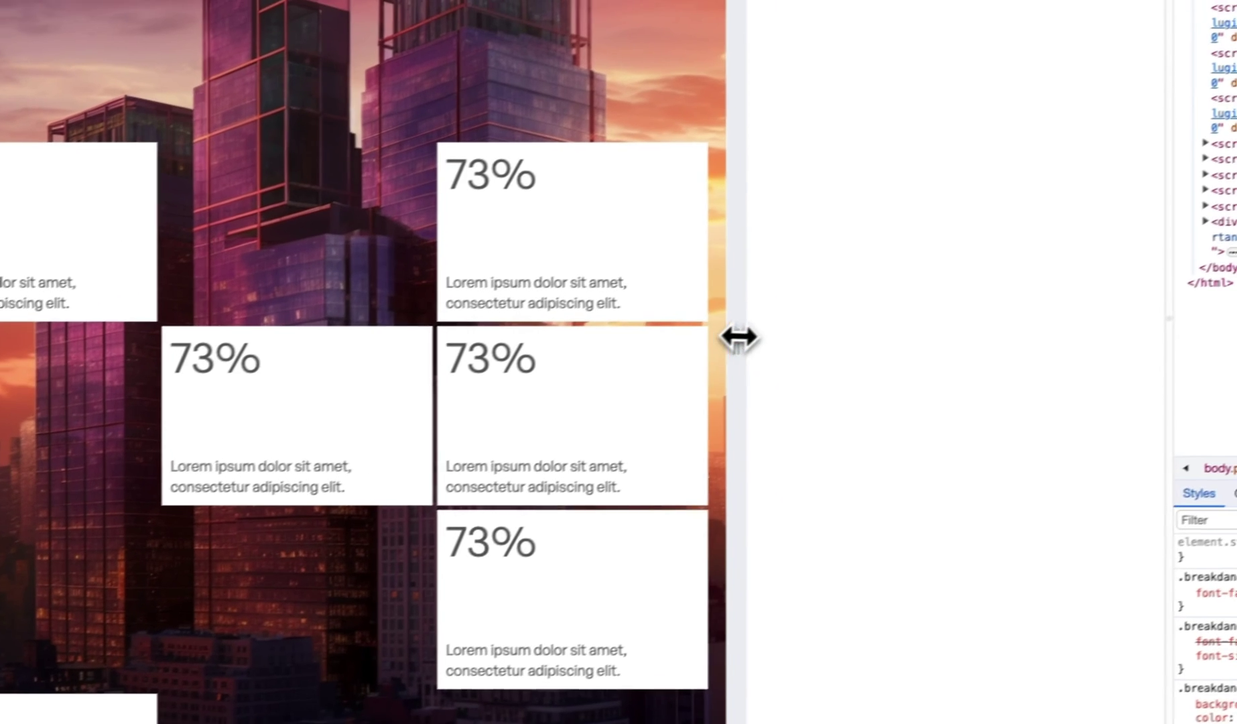
drag(737, 337, 560, 342)
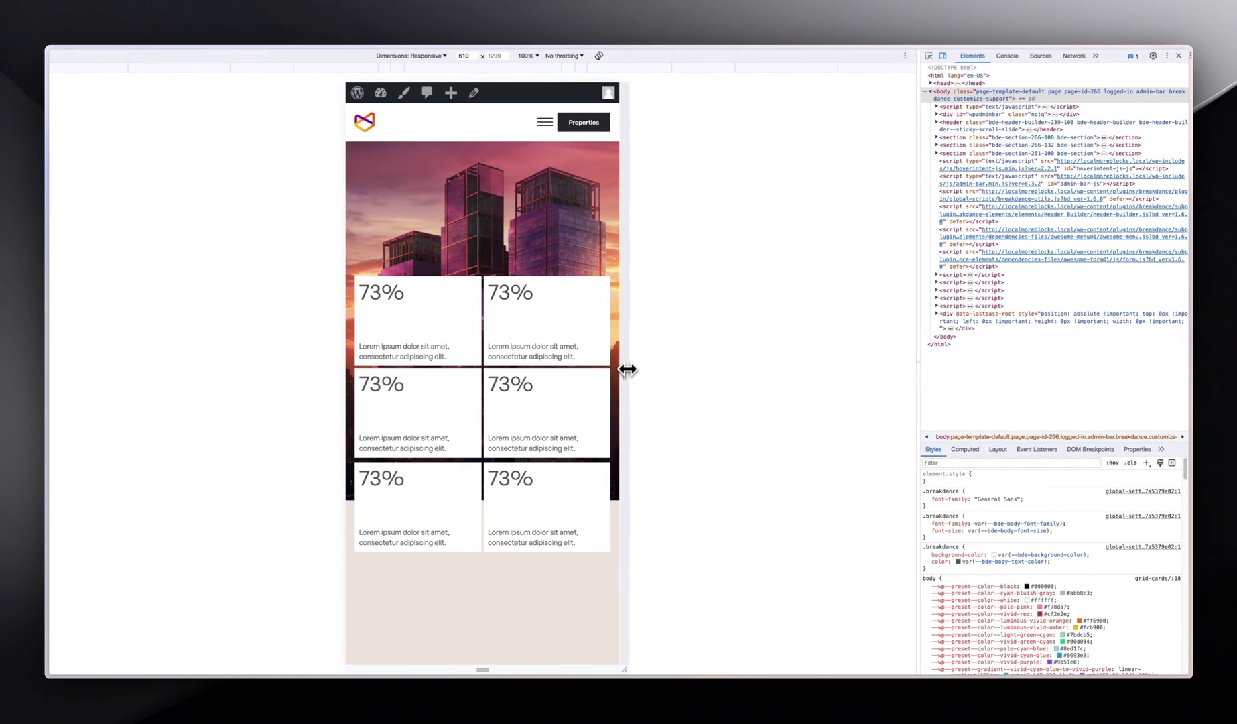
drag(628, 368, 599, 369)
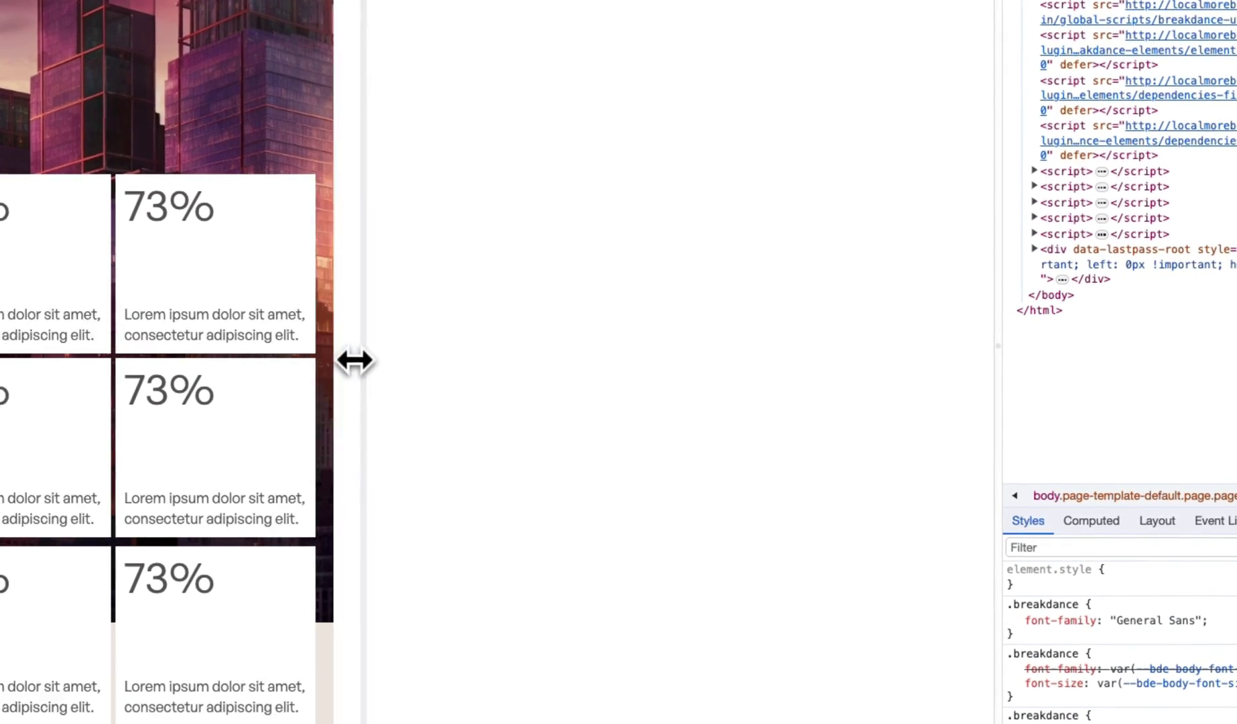
drag(355, 360, 1068, 362)
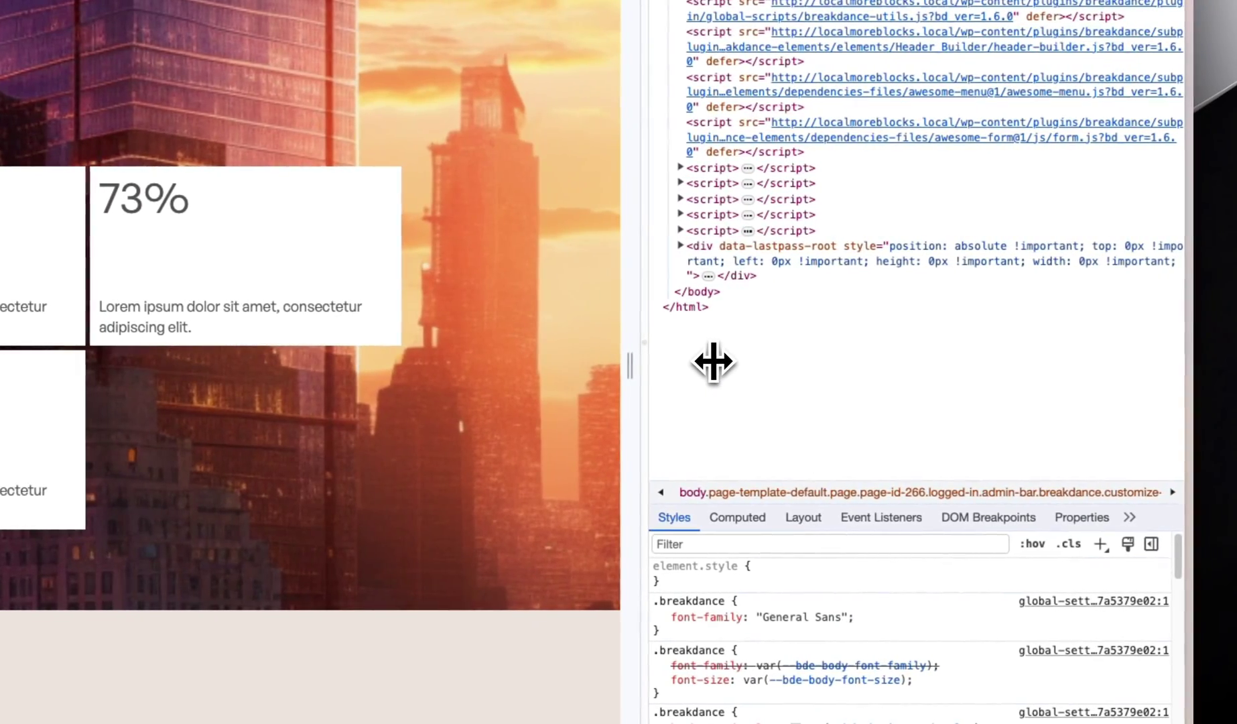